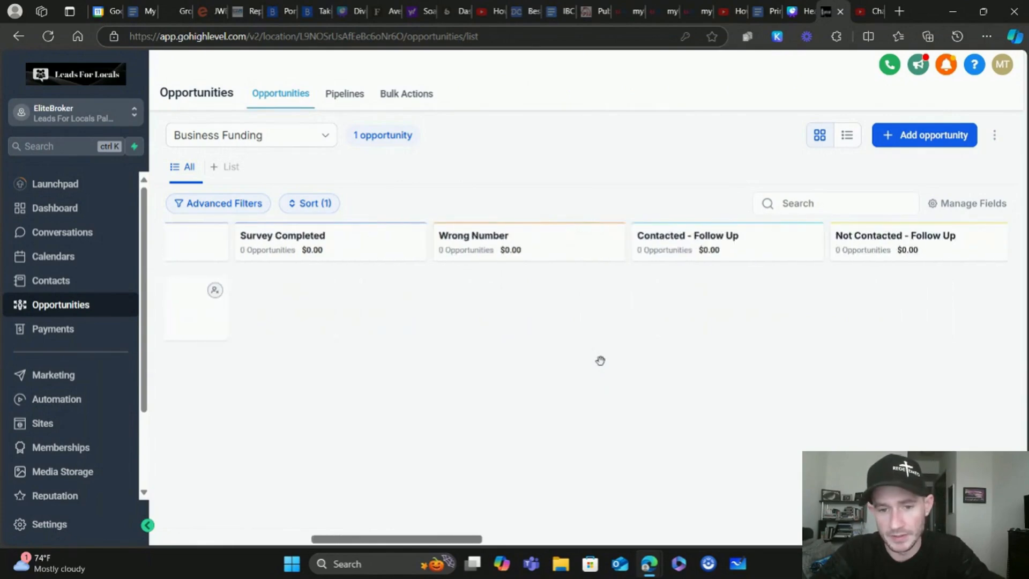
# Step: Examine the early stages of the Business Funding pipeline, from Reactivation Response through Not Contacted - Follow Up
pyautogui.hscroll(-10, 600, 361)
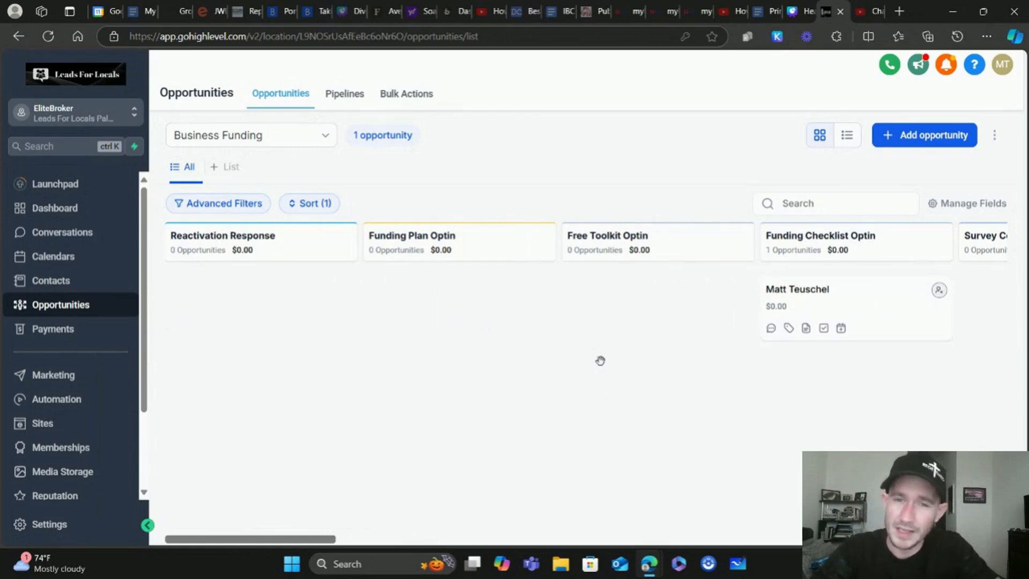
pyautogui.hscroll(2, 601, 361)
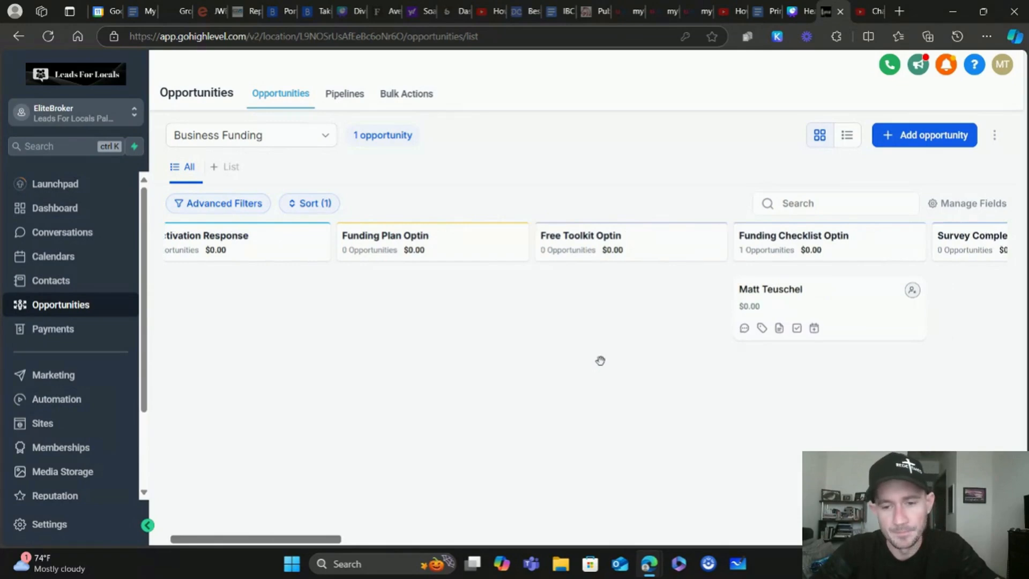
pyautogui.hscroll(3, 600, 361)
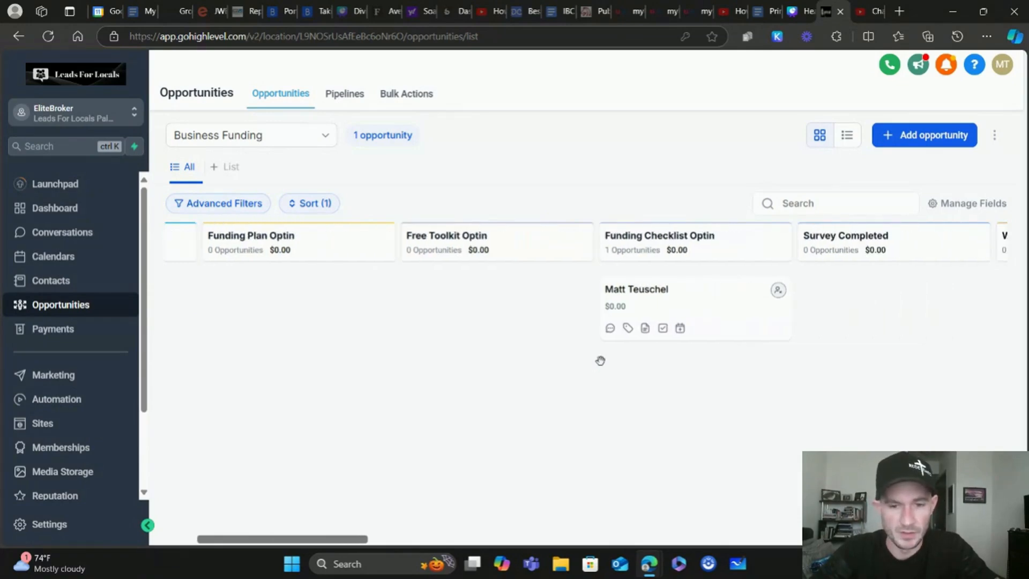
pyautogui.hscroll(-2, 572, 369)
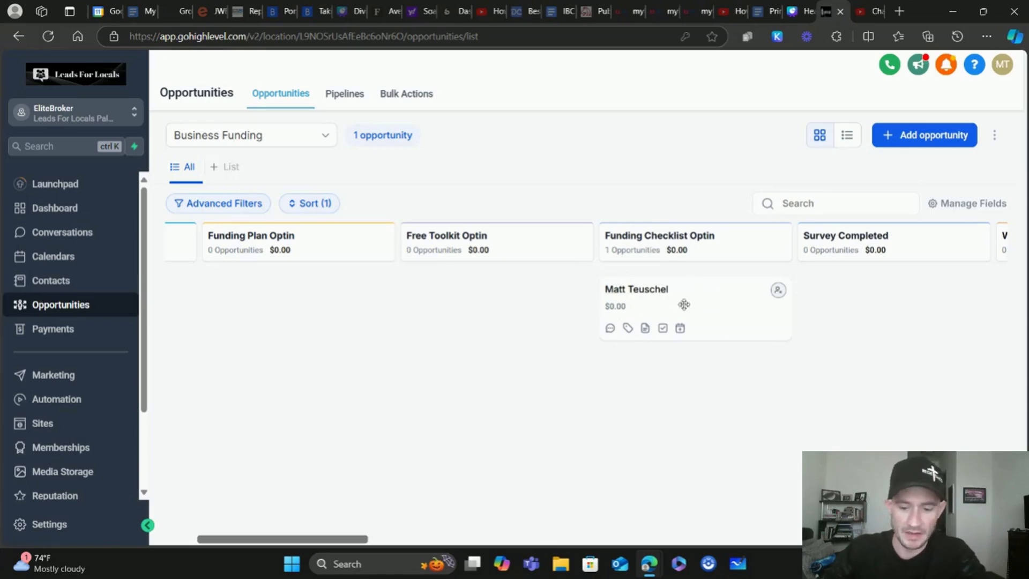
pyautogui.hscroll(3, 788, 379)
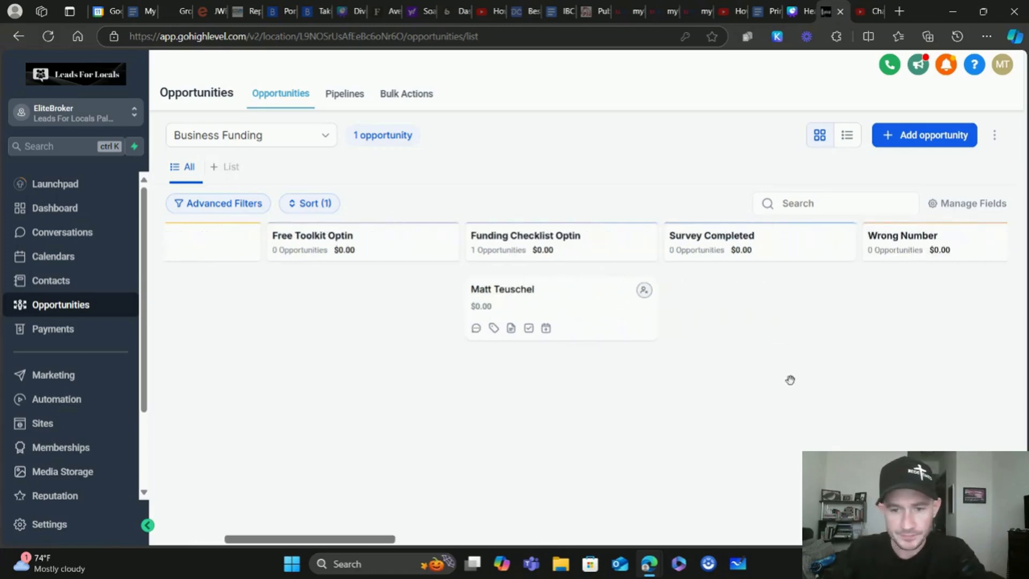
pyautogui.hscroll(6, 791, 379)
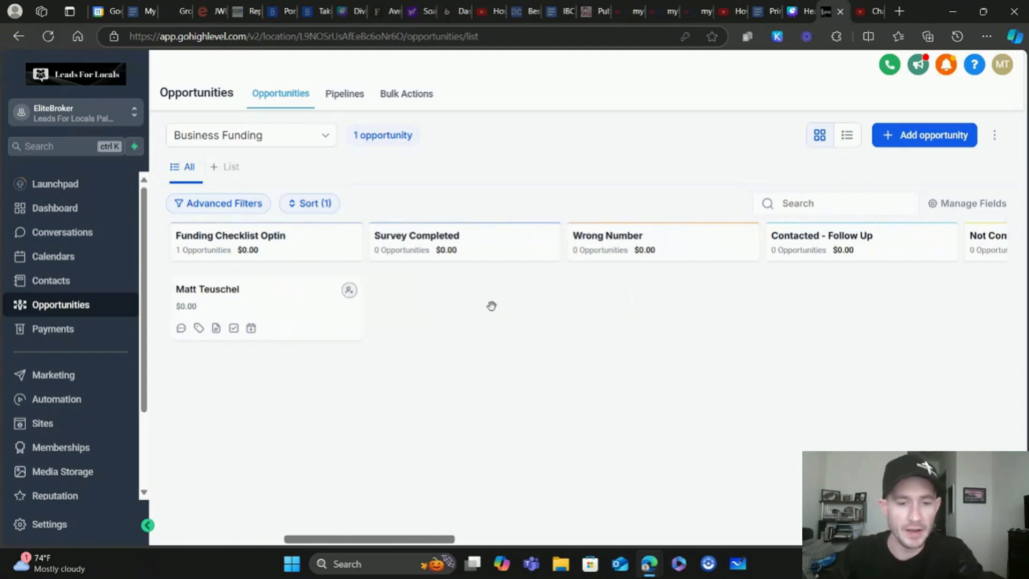
pyautogui.hscroll(2, 471, 293)
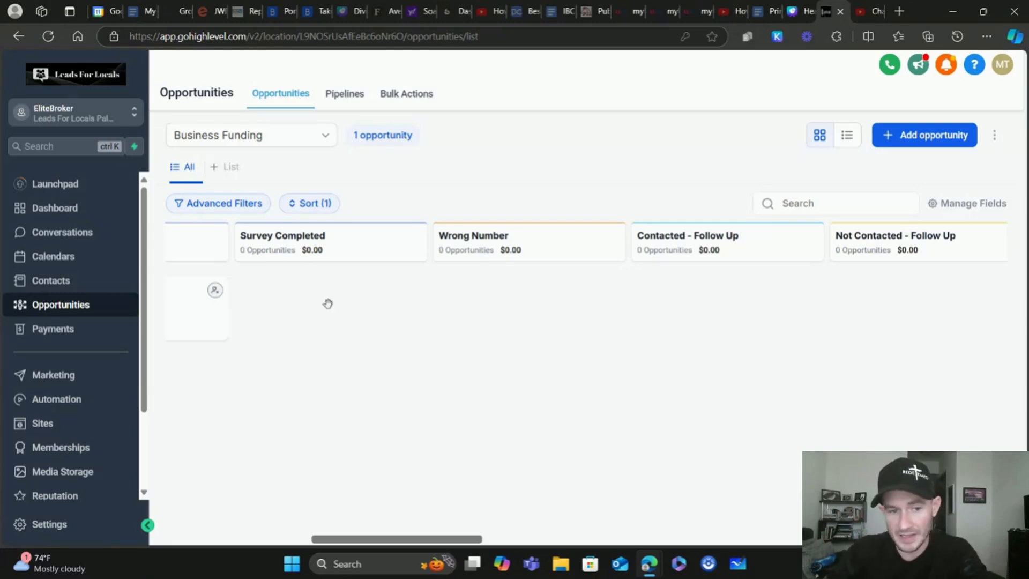
# Step: Move the contact's opportunity card from the Funding Checklist Optin stage to the Survey Completed stage
pyautogui.hscroll(1, 327, 312)
pyautogui.hscroll(-6, 321, 301)
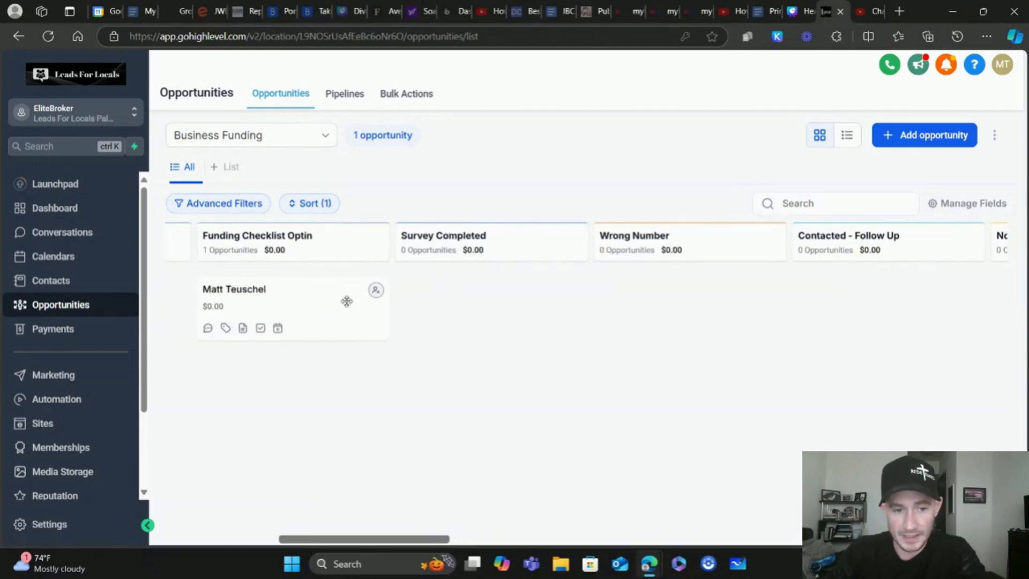
pyautogui.moveTo(393, 303); pyautogui.dragTo(444, 292)
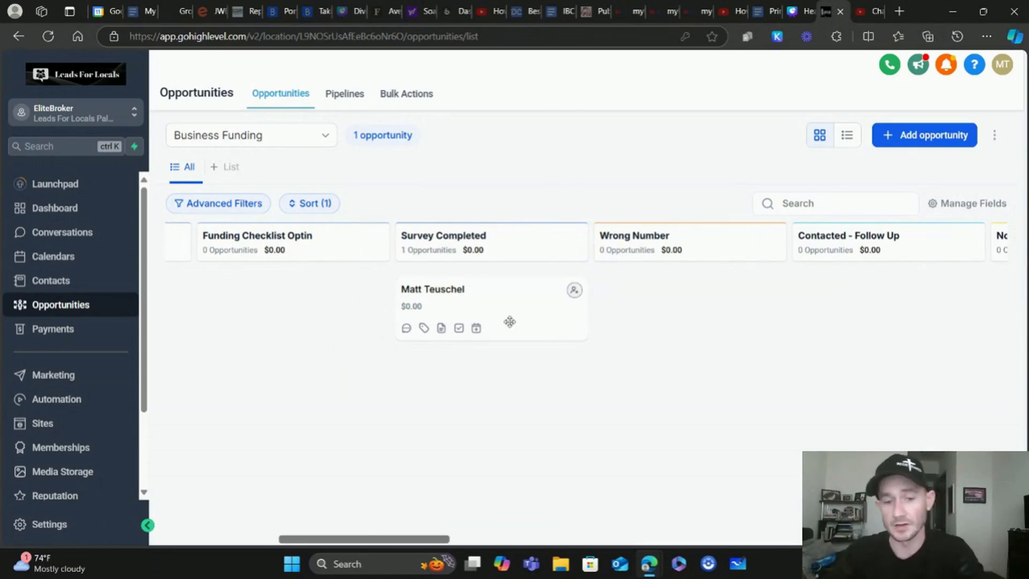
# Step: Review the remaining Business Funding stages, from Survey Completed through the appointment, application and approval stages to Deal Funded and Credit Repair
pyautogui.hscroll(3, 661, 304)
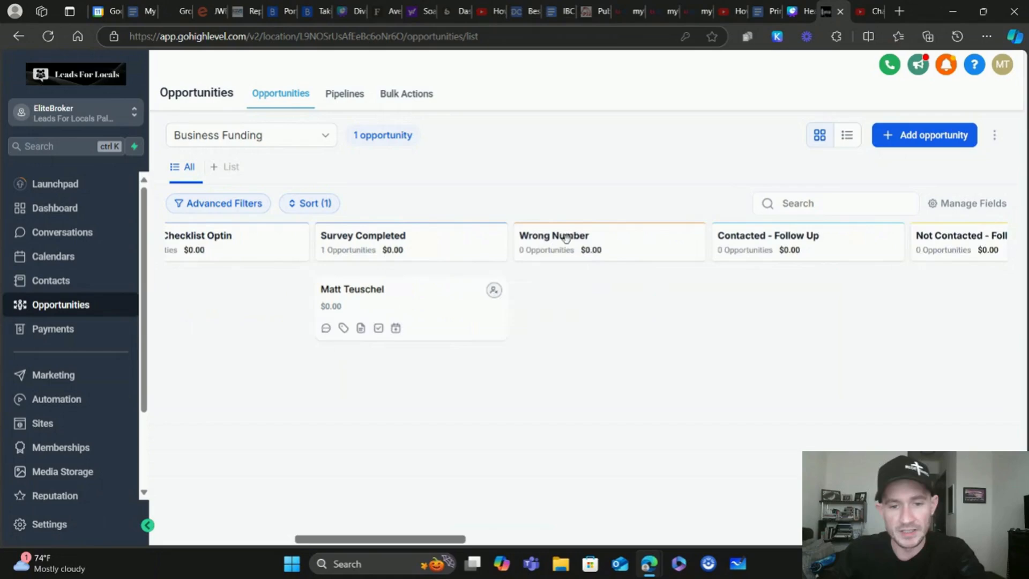
pyautogui.hscroll(1, 548, 252)
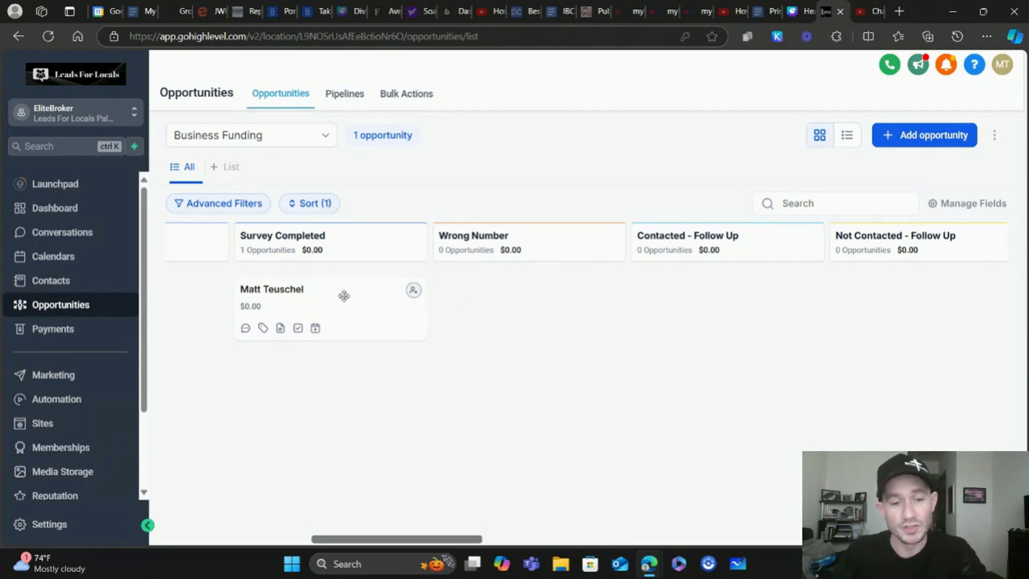
pyautogui.moveTo(345, 296)
pyautogui.mouseDown()
pyautogui.moveTo(467, 298)
pyautogui.moveTo(531, 272)
pyautogui.moveTo(348, 290)
pyautogui.moveTo(347, 280)
pyautogui.mouseUp()
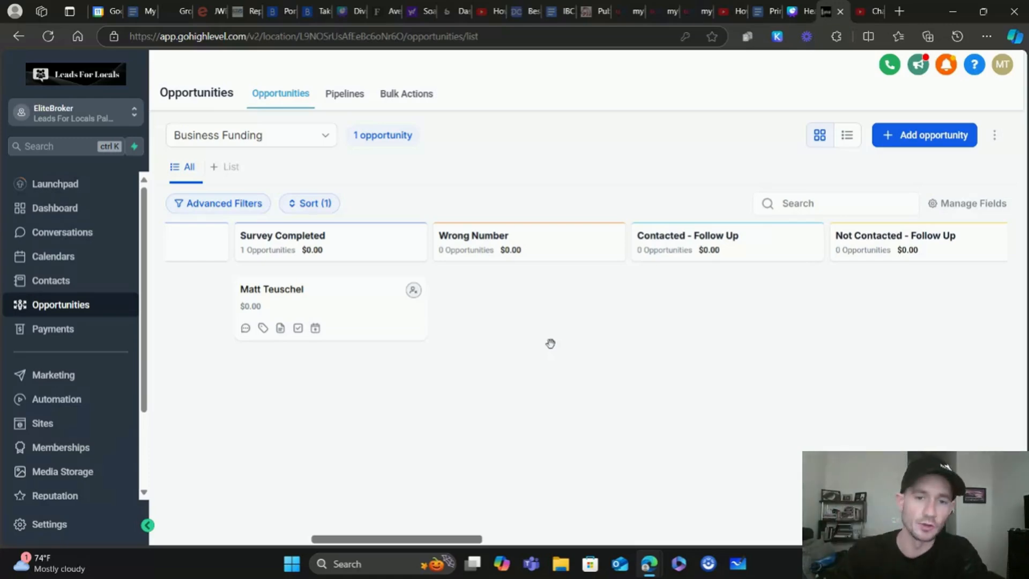
pyautogui.hscroll(5, 591, 337)
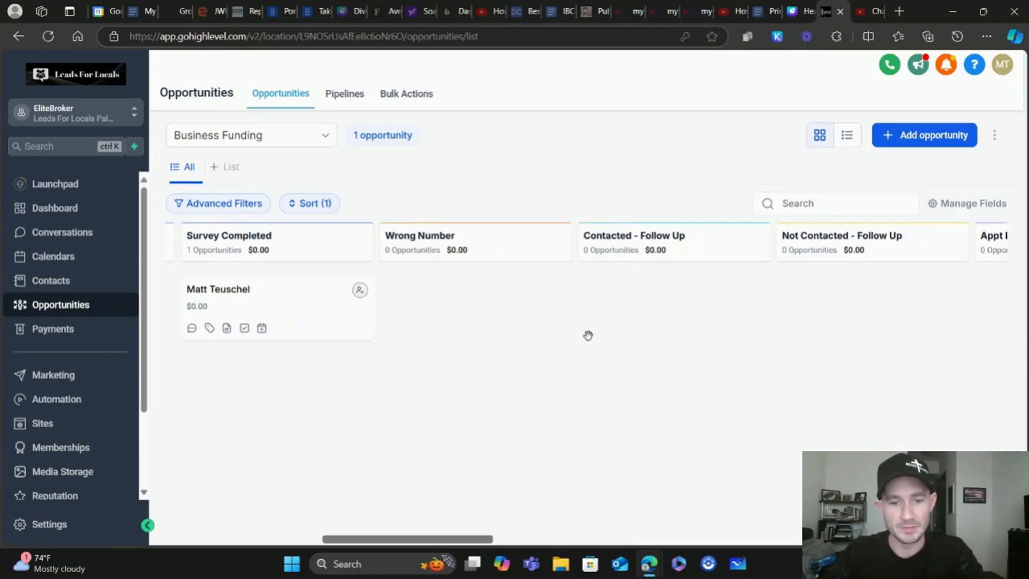
pyautogui.hscroll(5, 418, 237)
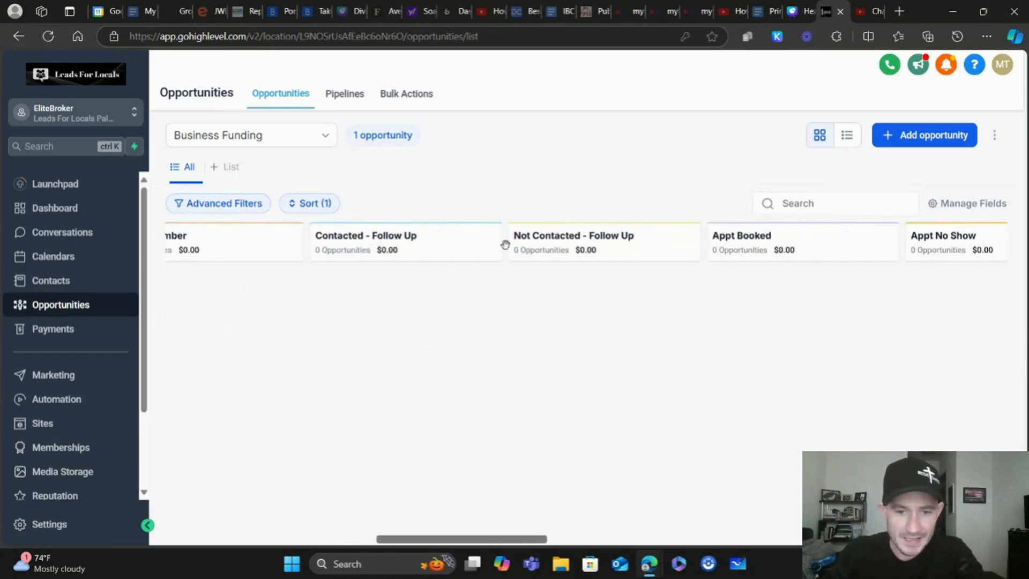
pyautogui.hscroll(6, 589, 236)
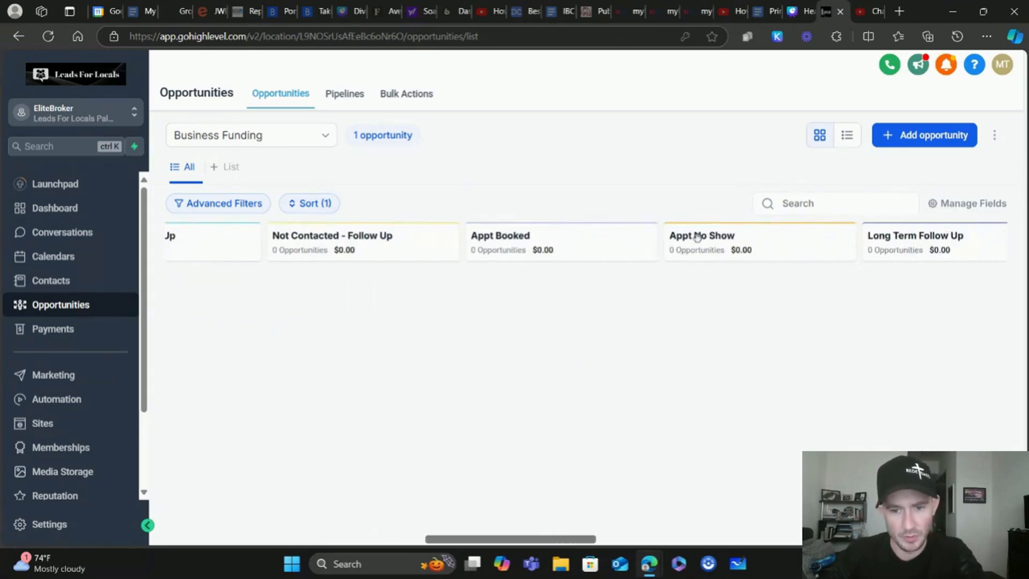
pyautogui.hscroll(1, 497, 244)
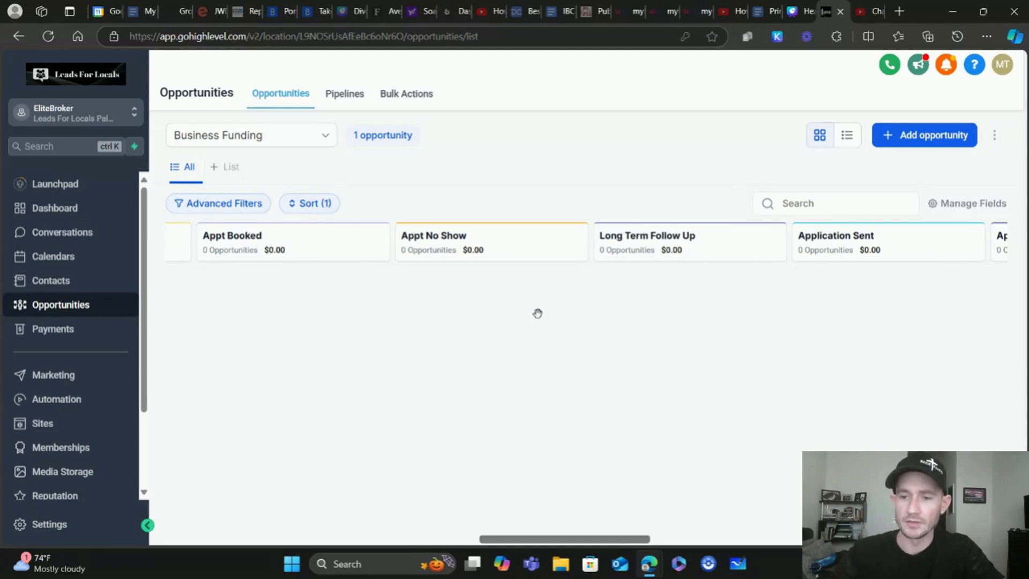
pyautogui.hscroll(5, 706, 317)
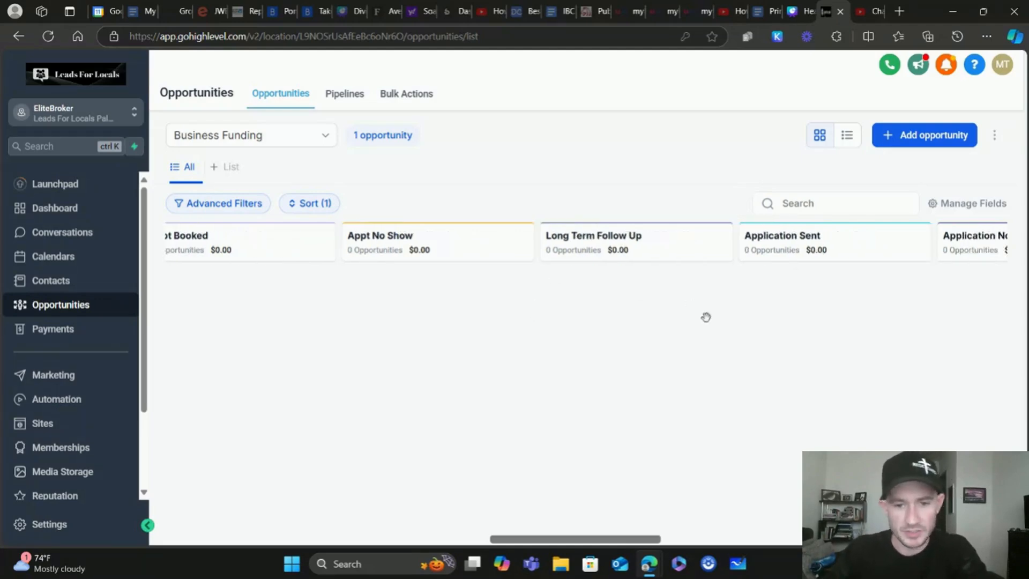
pyautogui.hscroll(4, 699, 316)
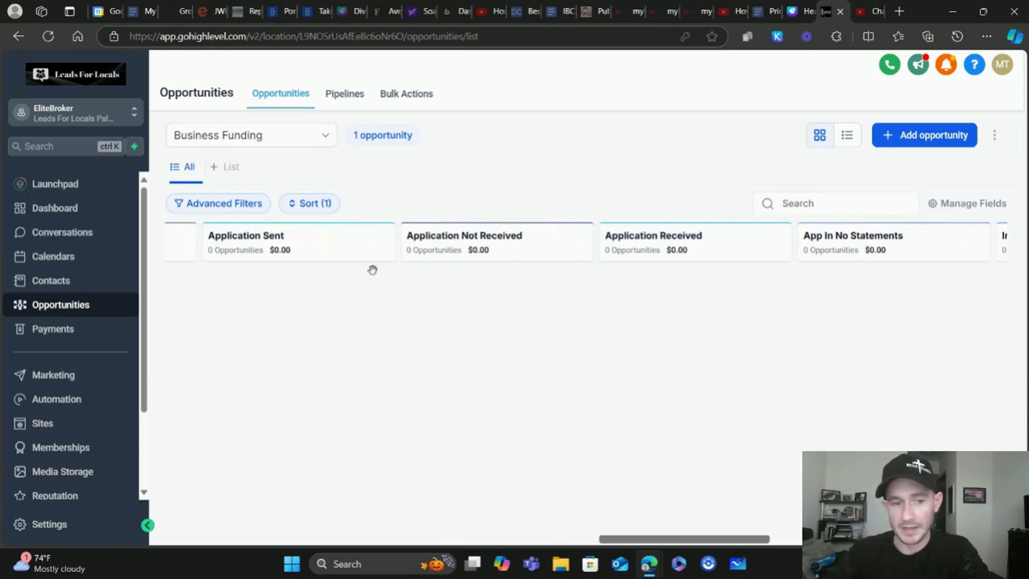
pyautogui.hscroll(10, 811, 273)
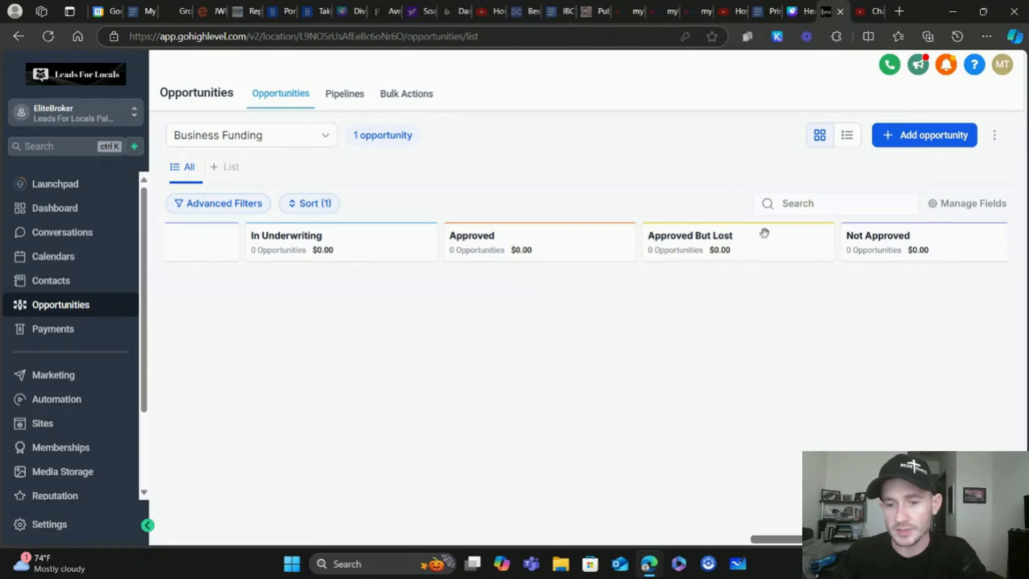
pyautogui.hscroll(2, 767, 236)
pyautogui.hscroll(5, 820, 242)
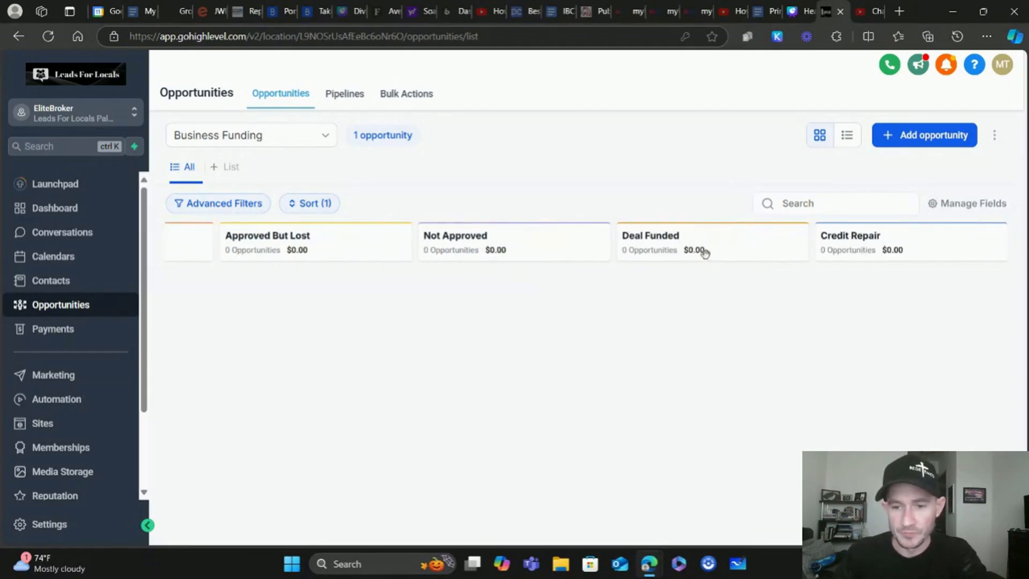
pyautogui.hscroll(-4, 710, 418)
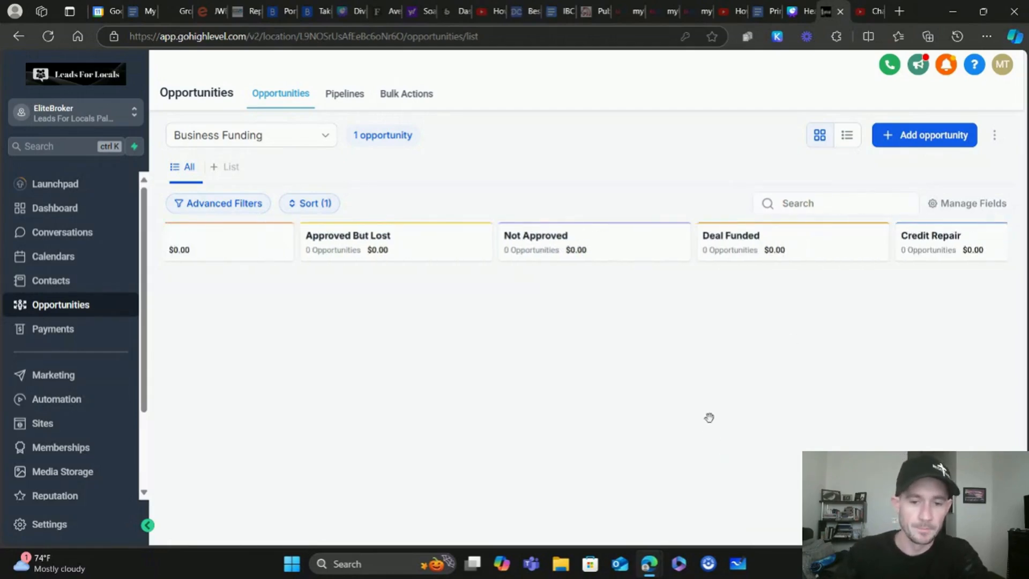
pyautogui.hscroll(-1, 709, 417)
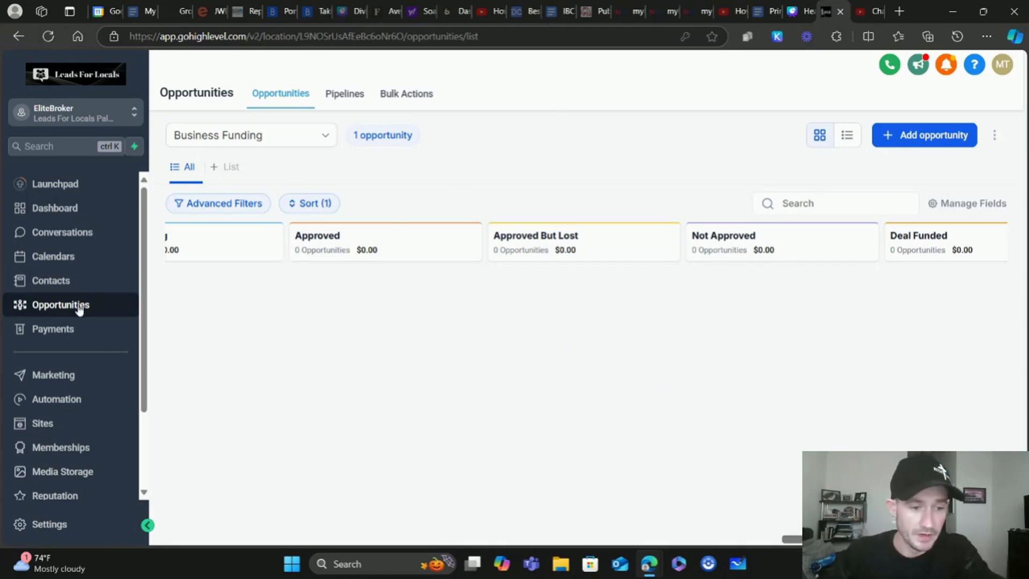
# Step: Start a new pipeline named "Test" with "Optin" as its first stage
pyautogui.click(344, 94)
pyautogui.click(932, 149)
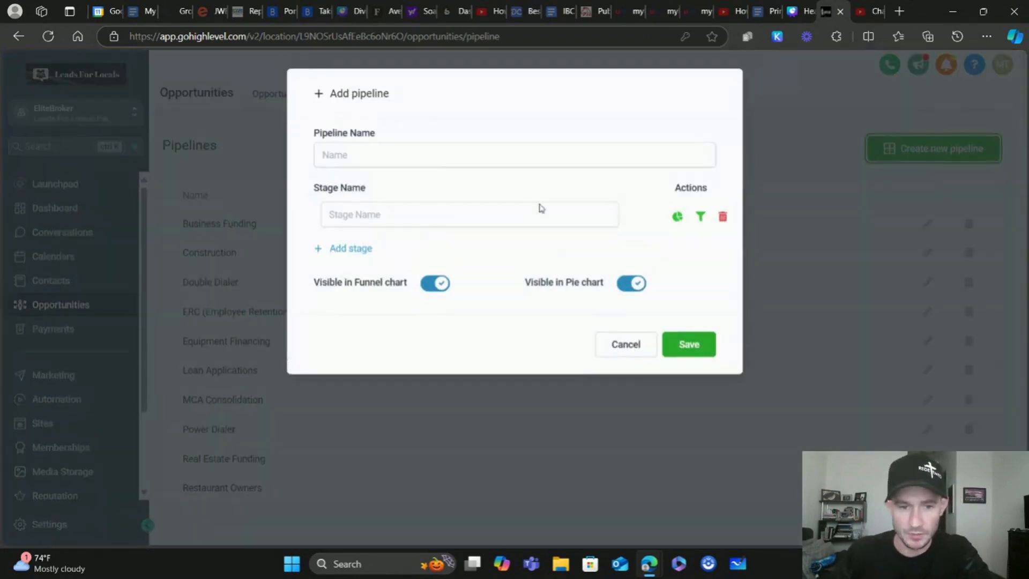
pyautogui.click(437, 160)
pyautogui.write('Test')
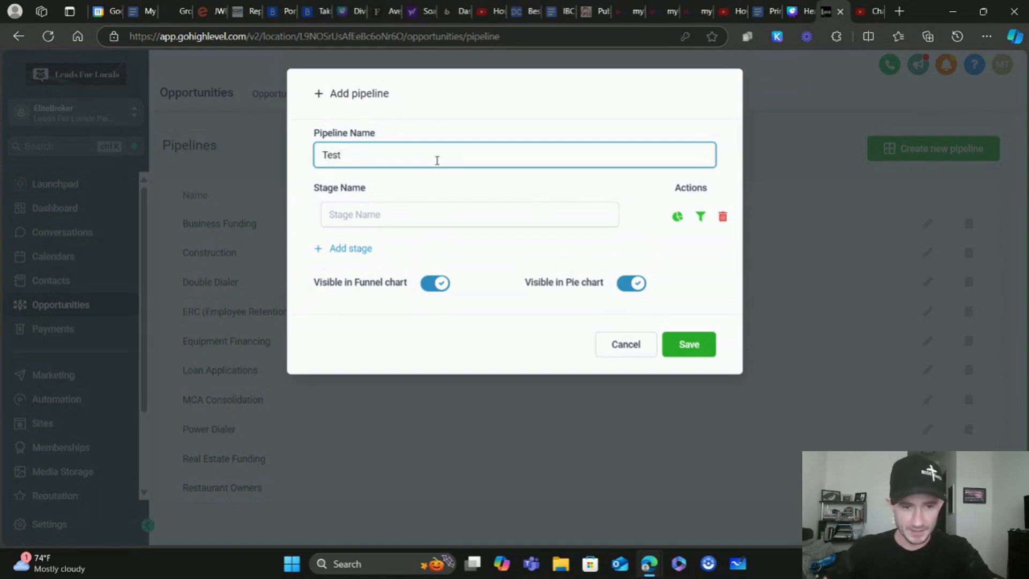
pyautogui.click(363, 216)
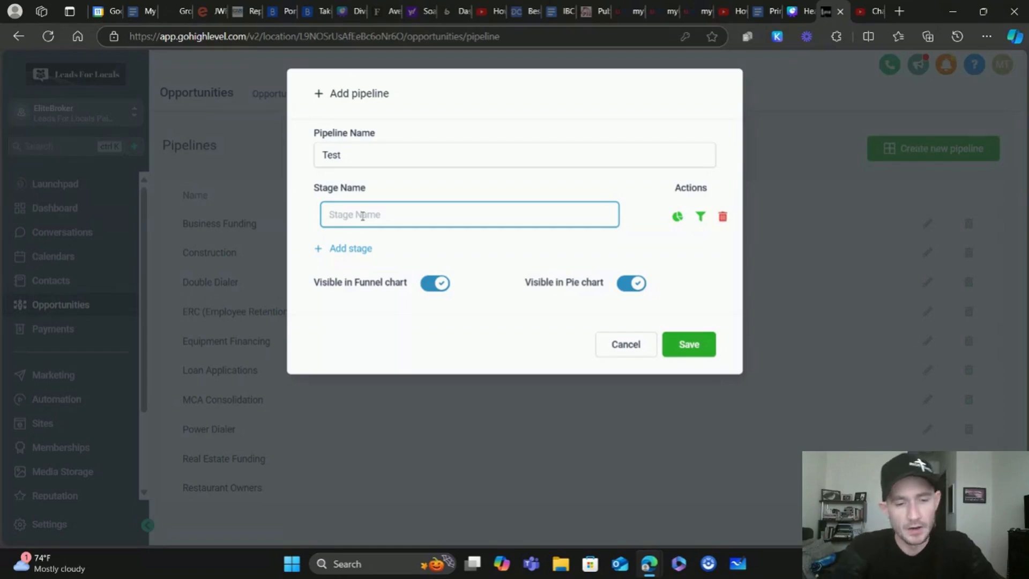
pyautogui.write('Optin')
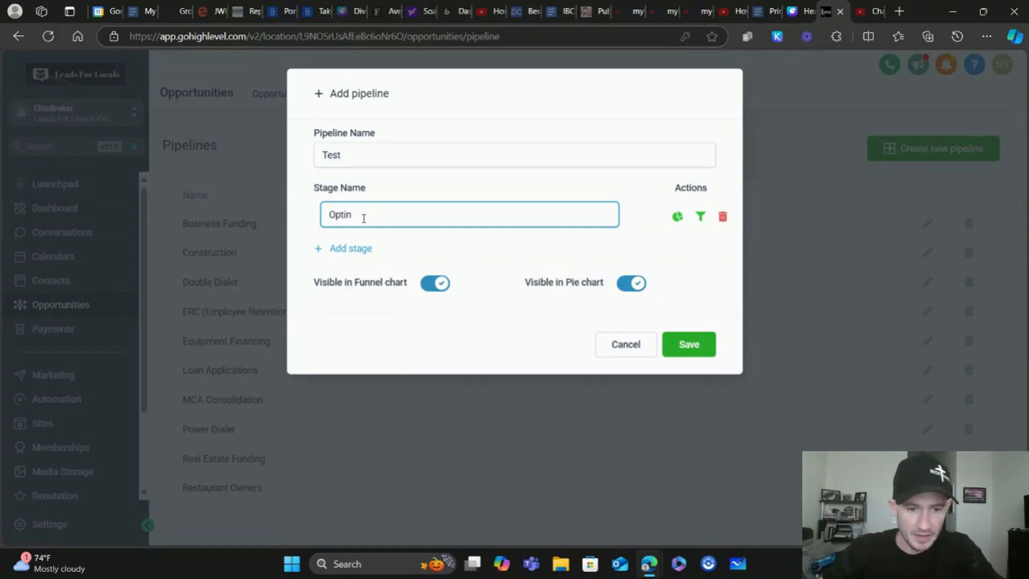
# Step: Add the stages "Appt Booked" and "Appt No Show" below Optin in the new pipeline
pyautogui.click(358, 251)
pyautogui.click(373, 248)
pyautogui.write('A')
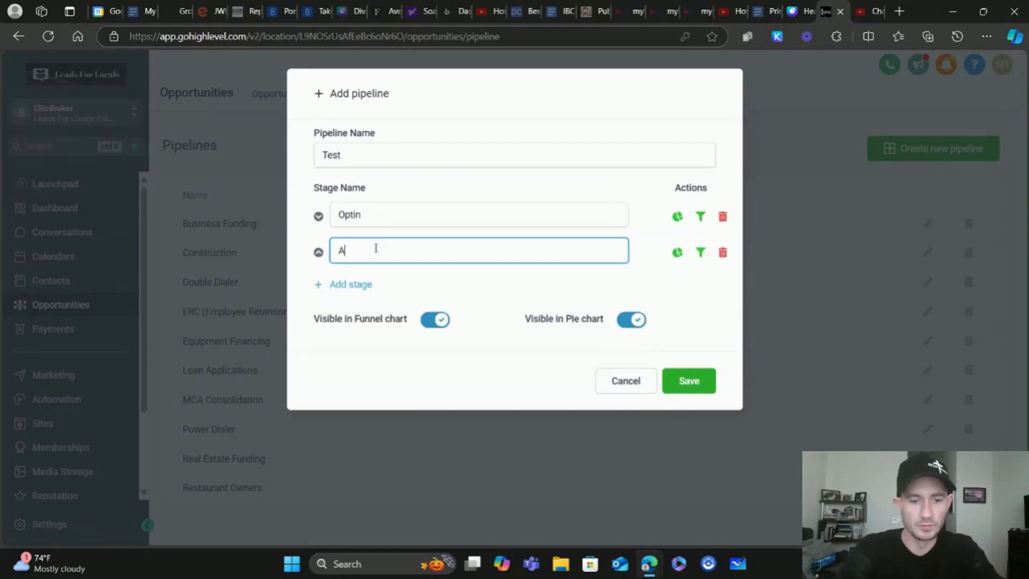
pyautogui.write('ppt Book')
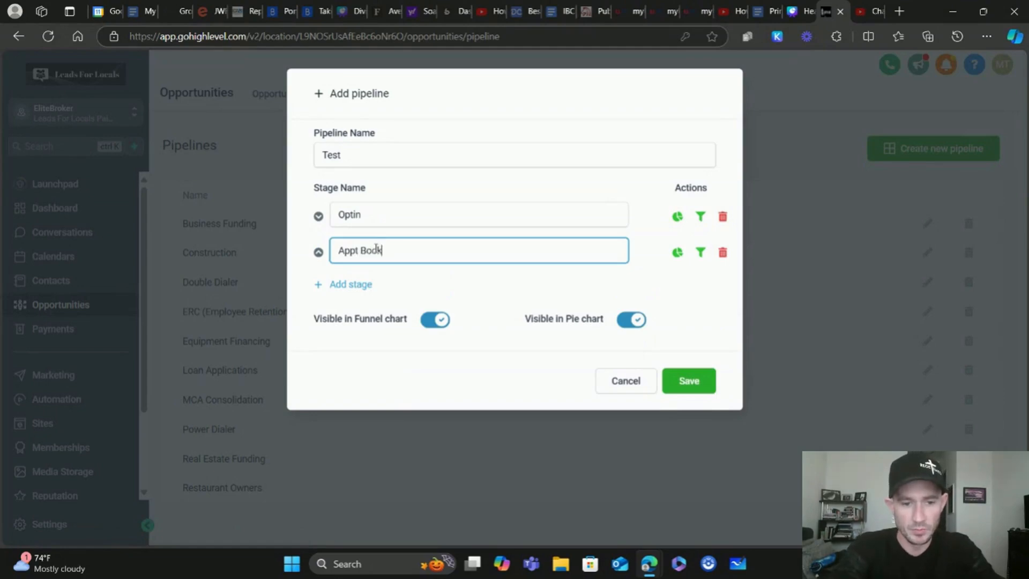
pyautogui.write('ed')
pyautogui.click(346, 284)
pyautogui.click(374, 287)
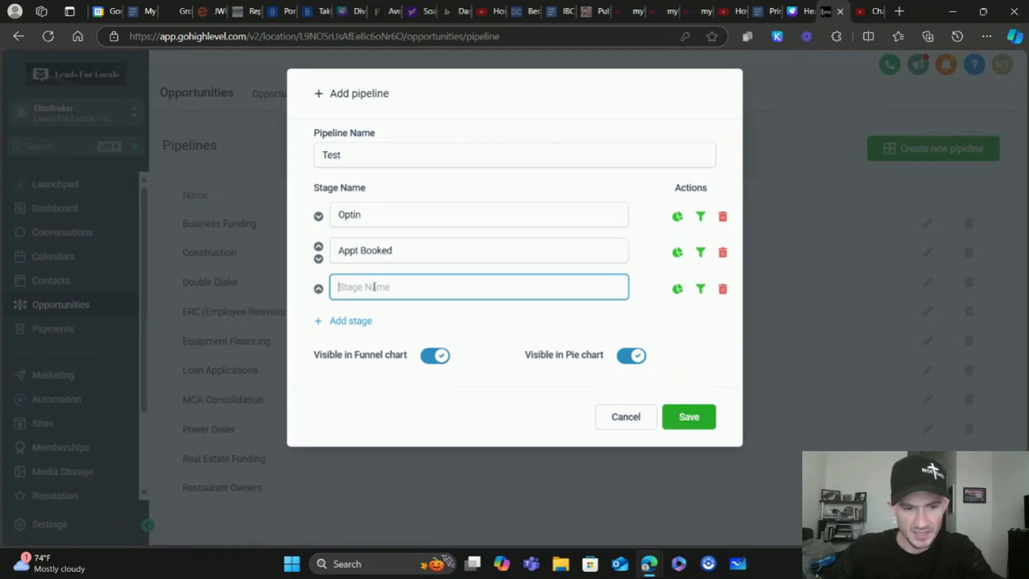
pyautogui.write('Appt No S')
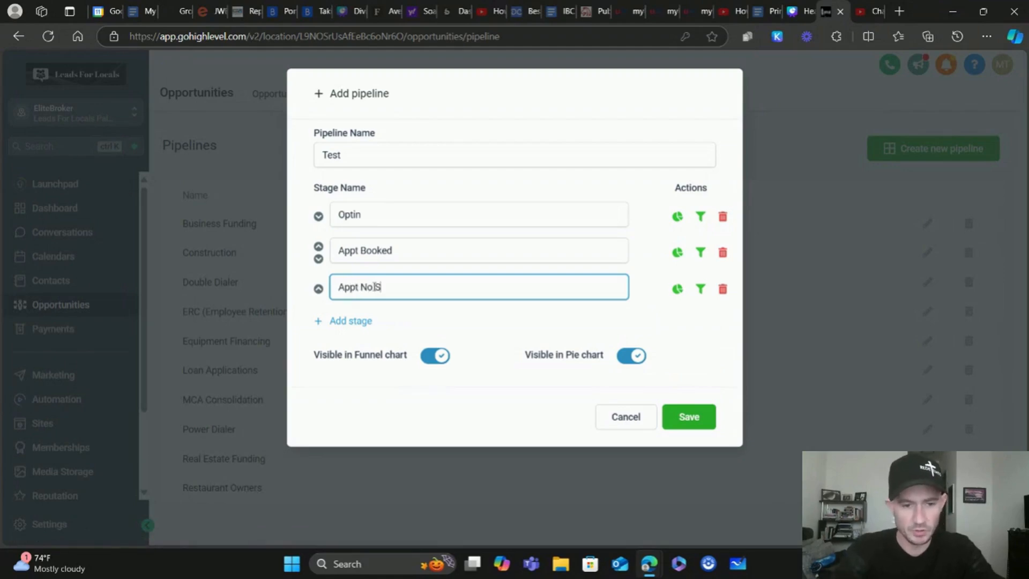
pyautogui.write('how')
# Step: Add a fourth stage named "Closed" and try reordering it with the Appt No Show stage
pyautogui.click(351, 320)
pyautogui.click(387, 322)
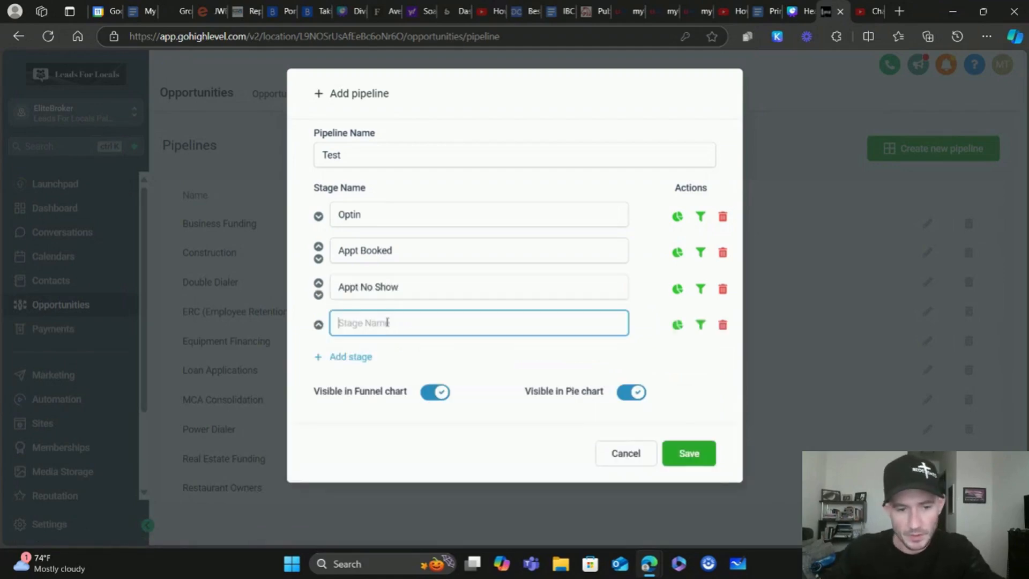
pyautogui.write('Closed')
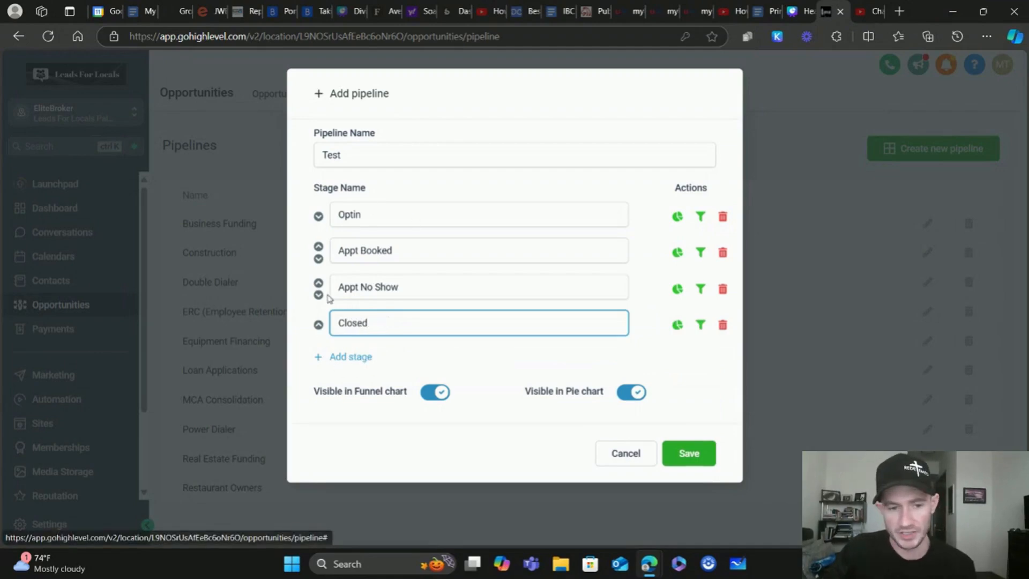
pyautogui.click(319, 295)
pyautogui.click(319, 324)
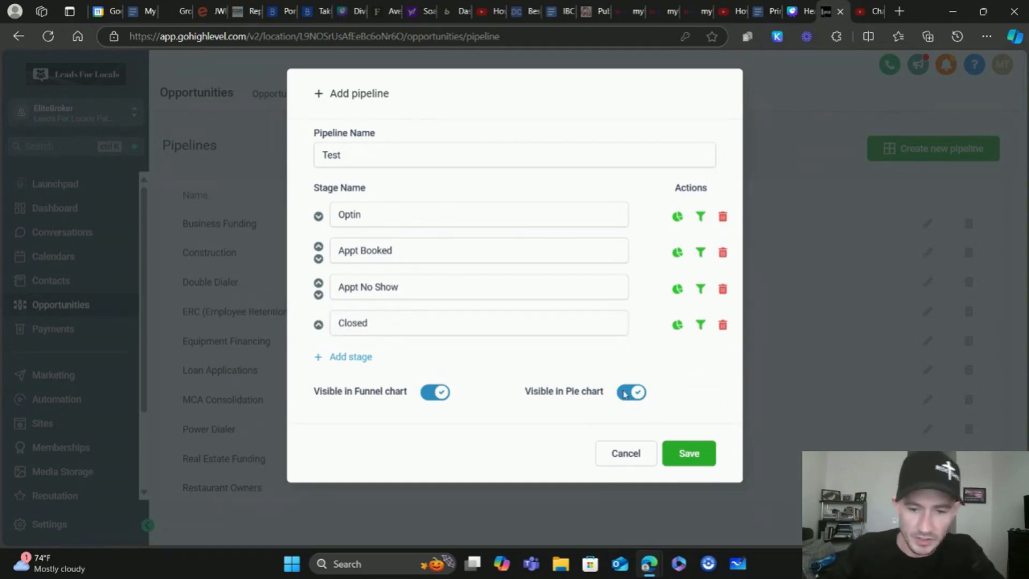
# Step: Discard the new Test pipeline without saving and return to the Business Funding opportunities board
pyautogui.click(626, 455)
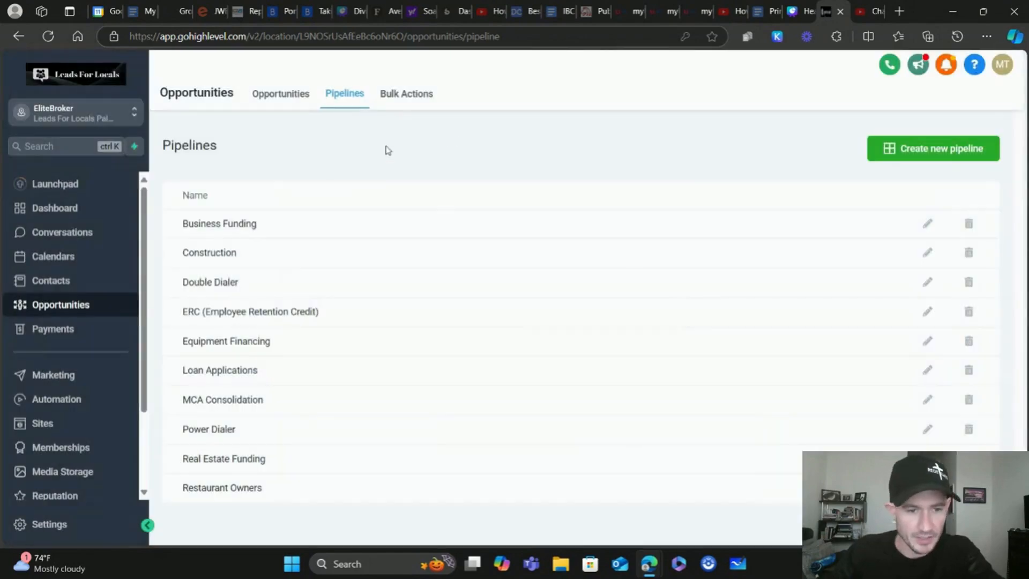
pyautogui.click(281, 94)
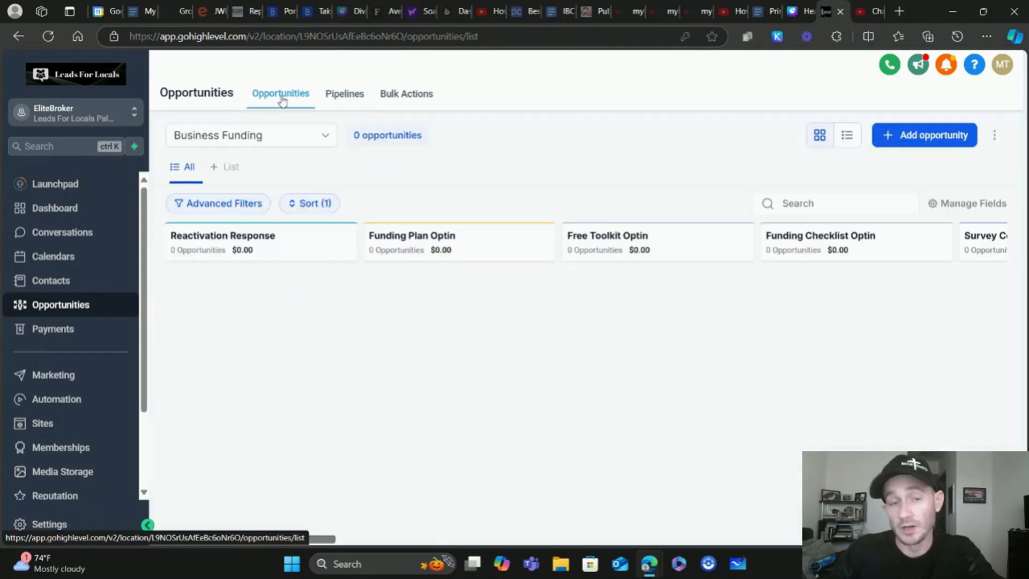
# Step: Review the stages of the Business Funding pipeline from Reactivation Response through Contacted - Follow Up
pyautogui.click(322, 136)
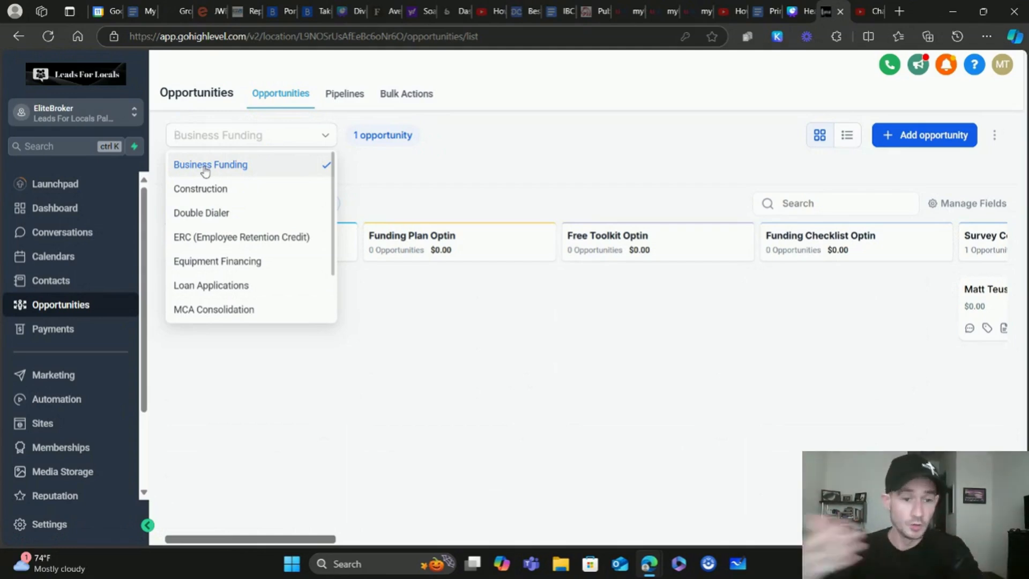
pyautogui.click(509, 143)
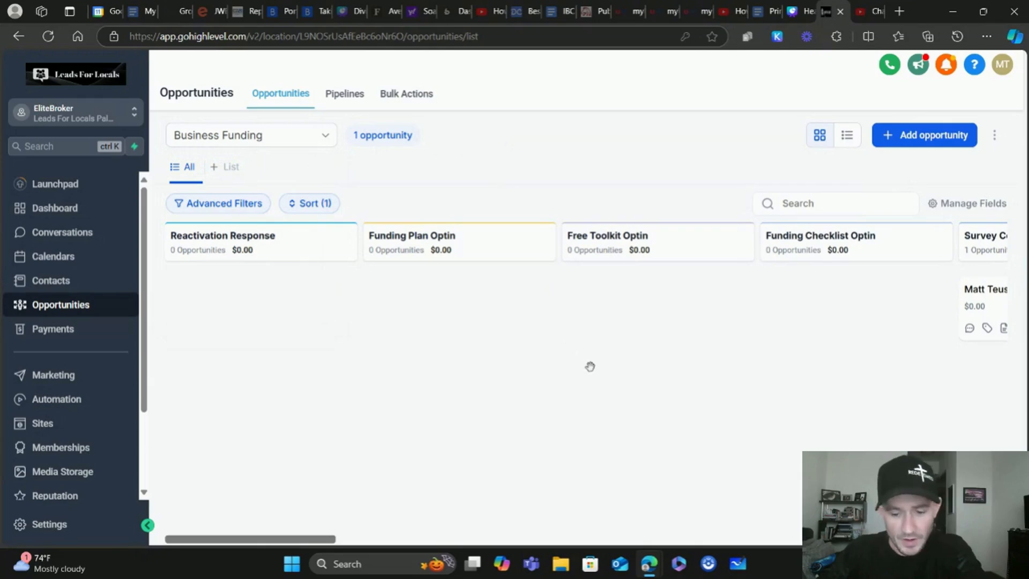
pyautogui.hscroll(2, 590, 366)
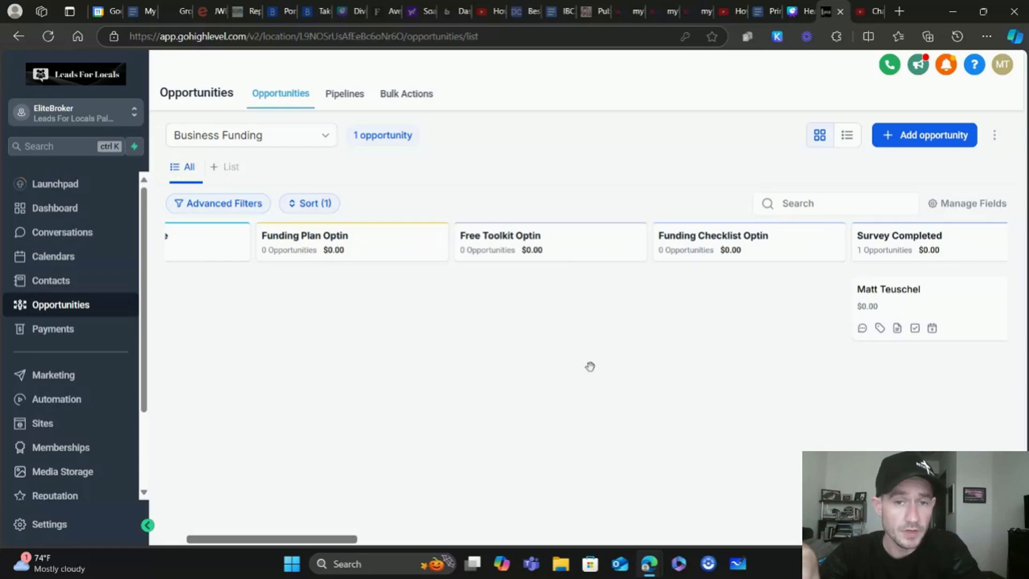
pyautogui.hscroll(4, 590, 366)
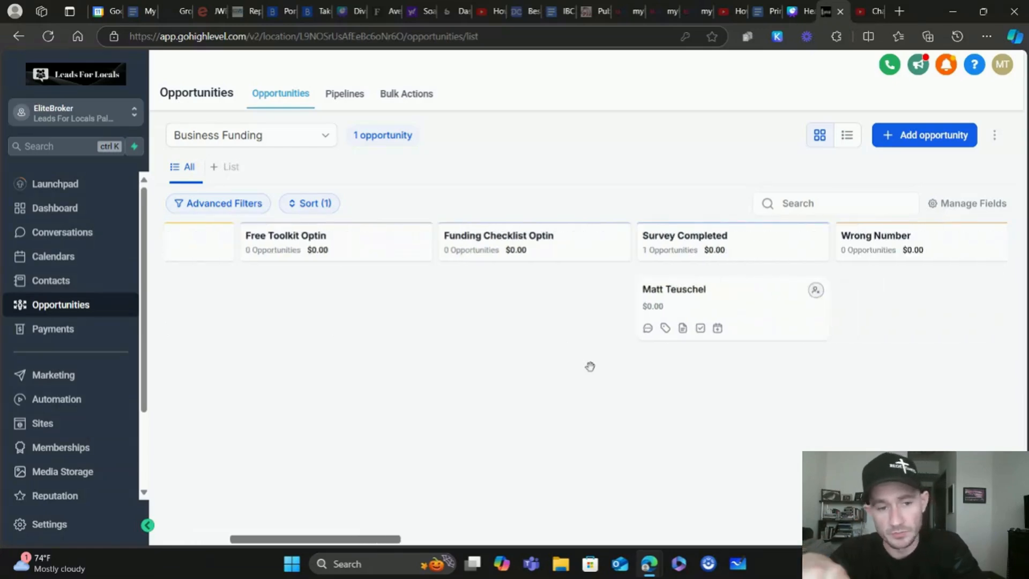
pyautogui.hscroll(4, 591, 367)
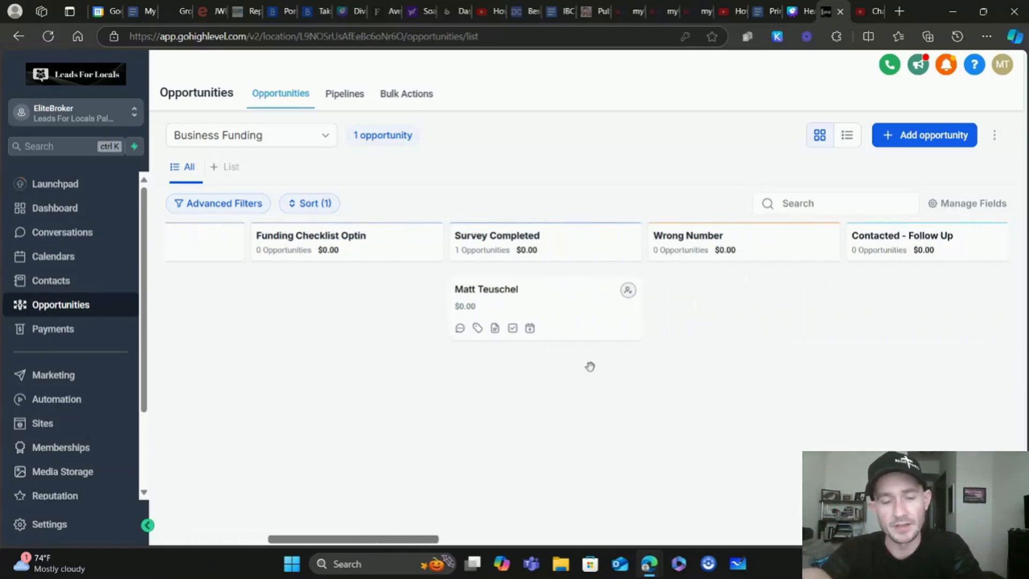
pyautogui.hscroll(1, 590, 367)
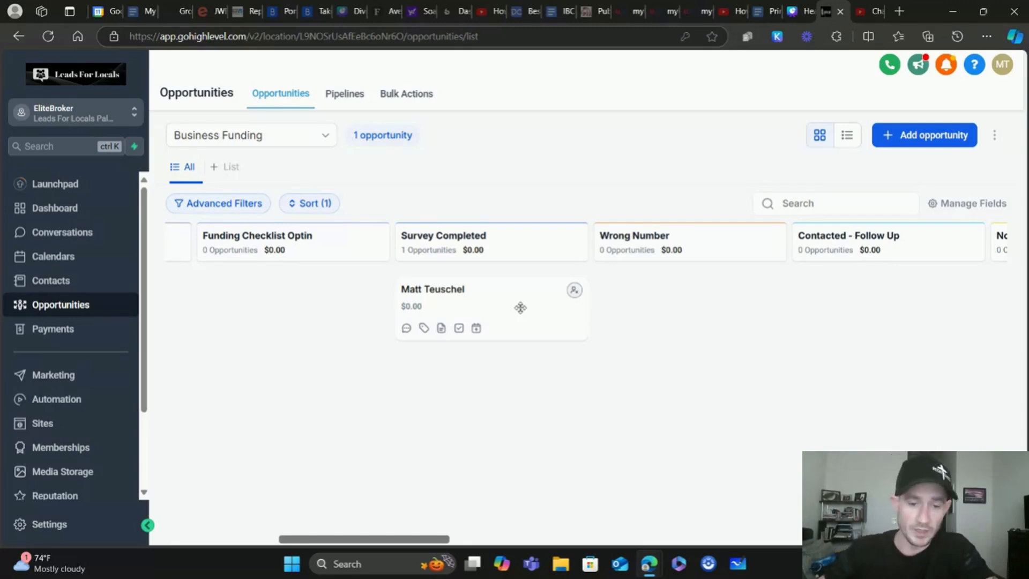
# Step: Open the opportunity in the Survey Completed stage and look through its contact and opportunity details
pyautogui.moveTo(521, 307)
pyautogui.mouseDown()
pyautogui.moveTo(459, 319)
pyautogui.moveTo(565, 301)
pyautogui.moveTo(309, 298)
pyautogui.moveTo(501, 301)
pyautogui.moveTo(527, 291)
pyautogui.mouseUp()
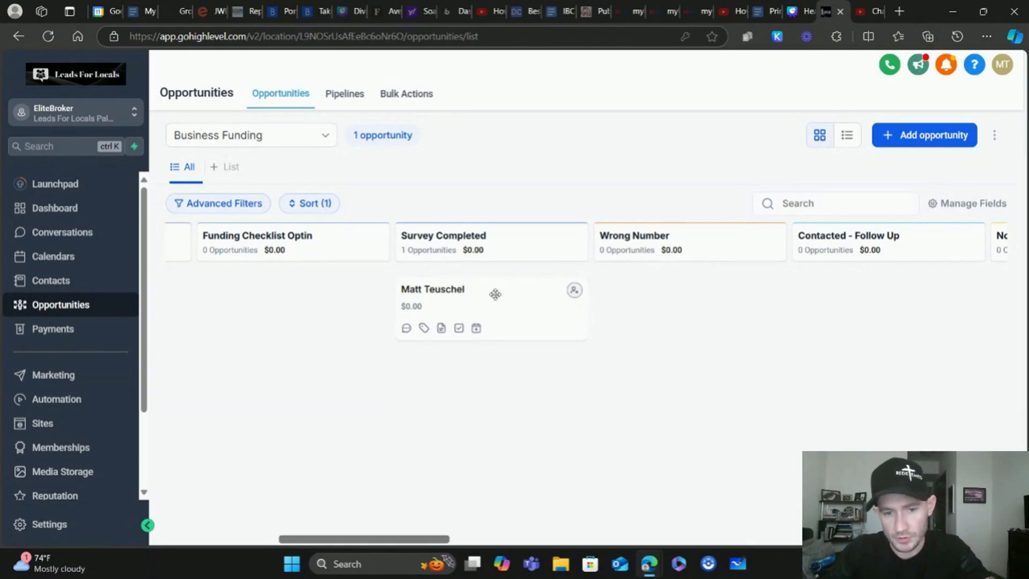
pyautogui.click(508, 300)
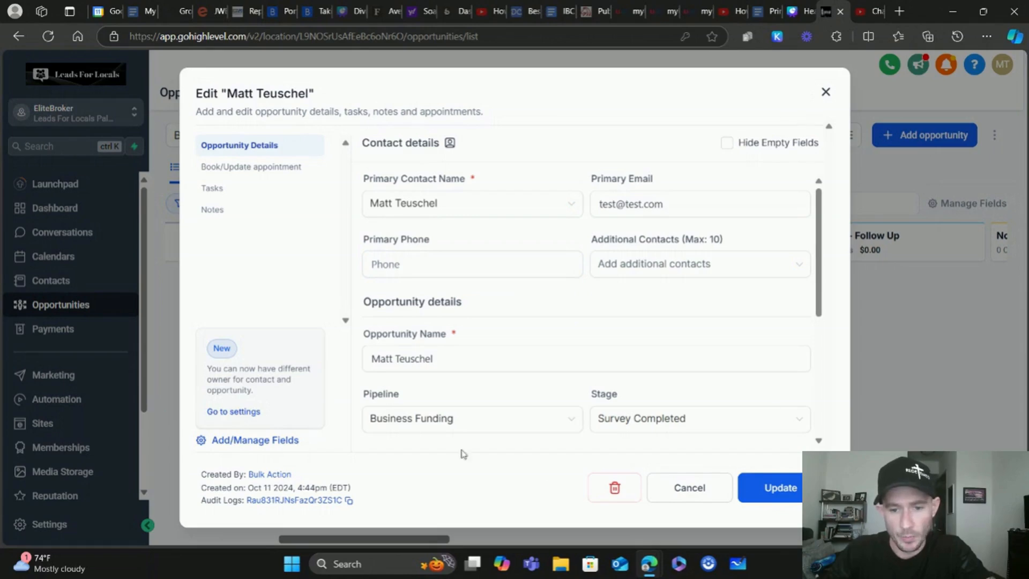
pyautogui.scroll(-5, 570, 230)
pyautogui.scroll(5, 588, 273)
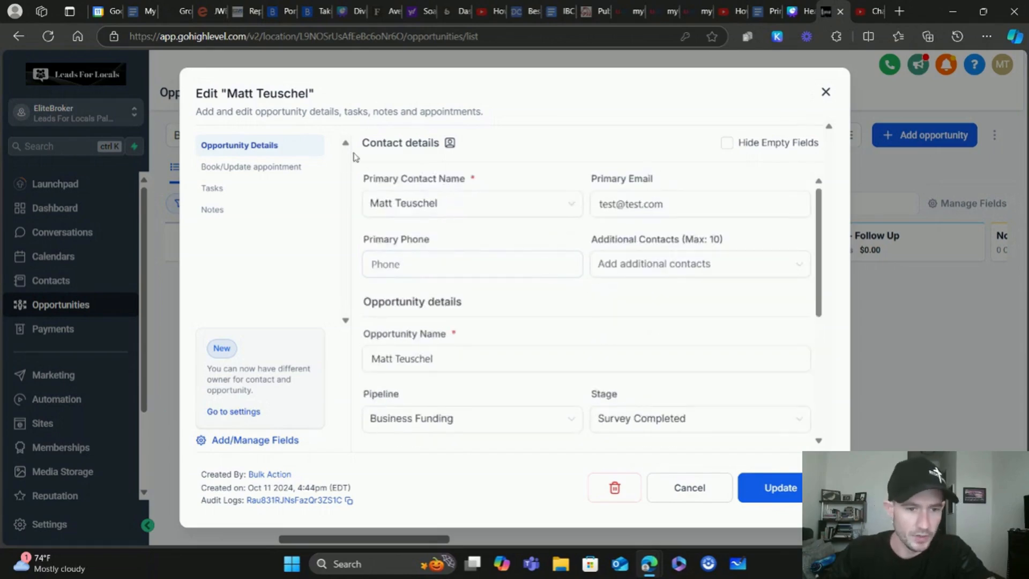
# Step: Draft a new note reading "sdkfjaskdfj;skdljf;jk" on the opportunity and cancel it without saving
pyautogui.click(212, 210)
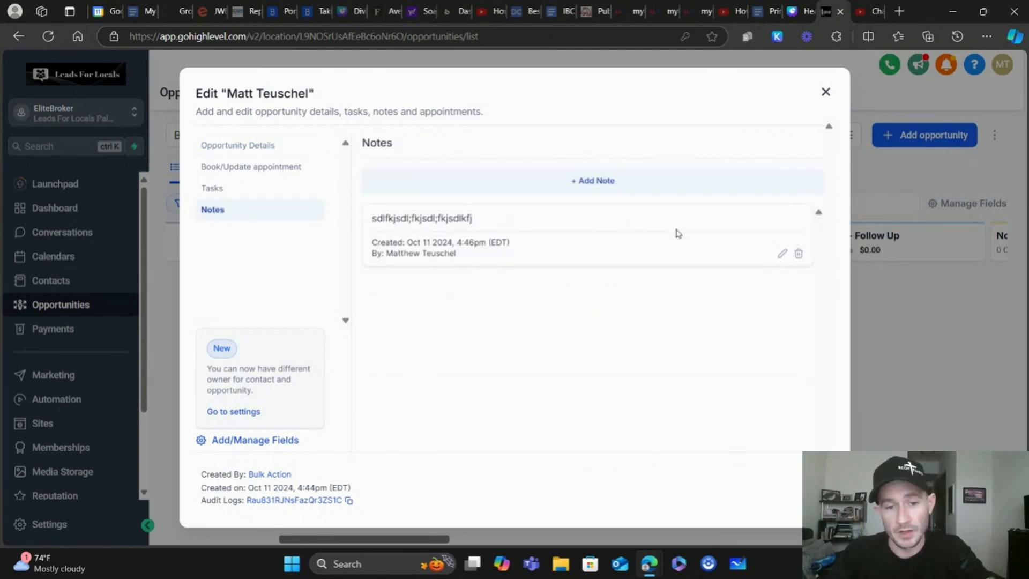
pyautogui.click(591, 186)
pyautogui.click(434, 212)
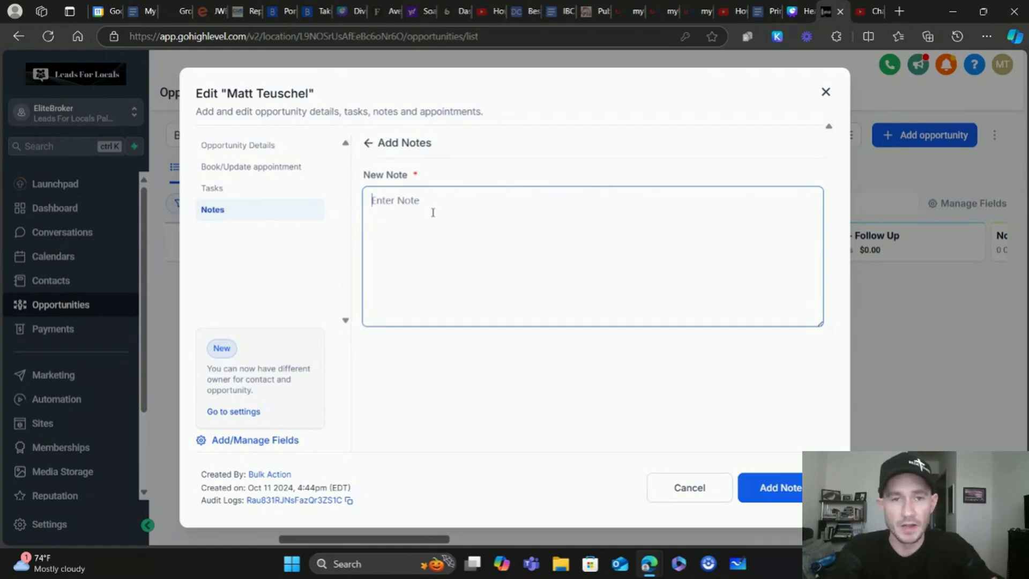
pyautogui.write('sdkfjaskdfj;skdljf;jk')
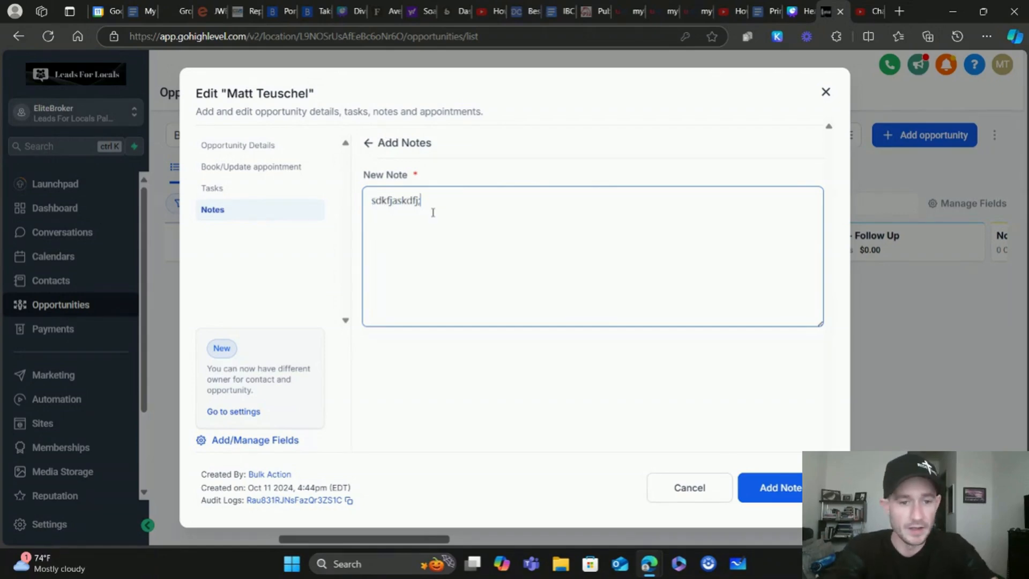
pyautogui.click(692, 488)
# Step: Reopen the Survey Completed opportunity, check the existing note's creation date and open that note for editing
pyautogui.click(533, 296)
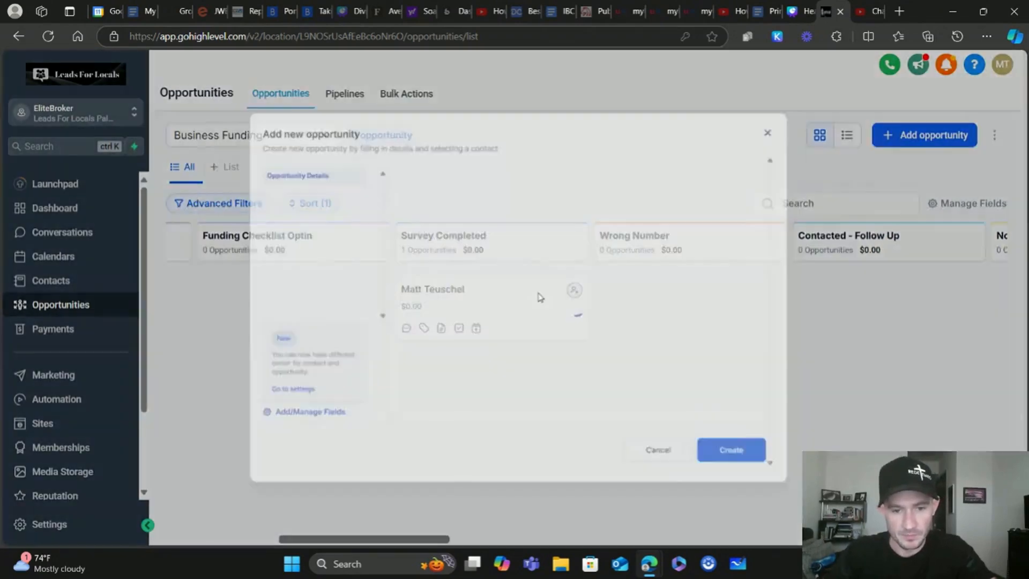
pyautogui.click(220, 209)
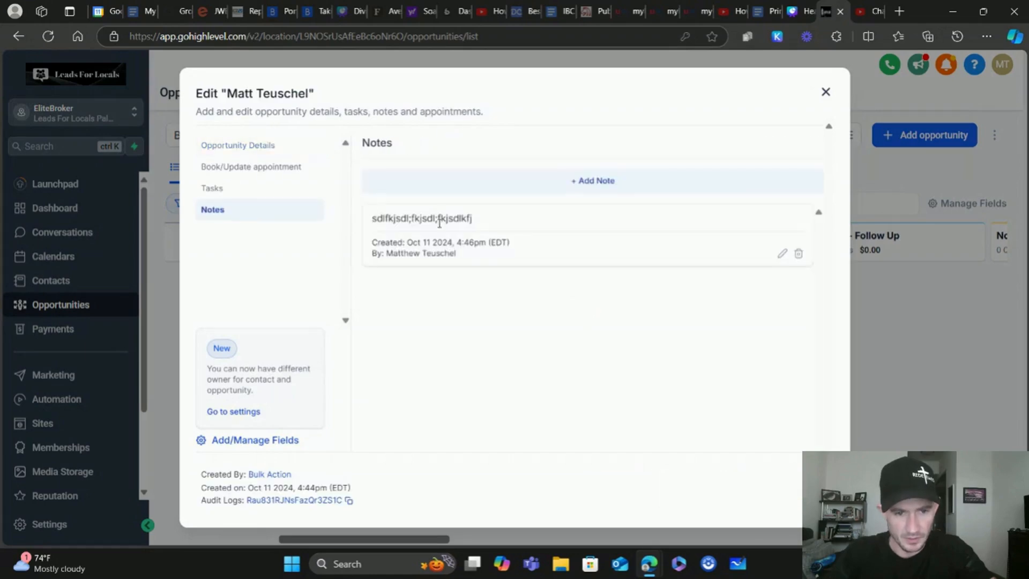
pyautogui.moveTo(406, 244); pyautogui.dragTo(479, 244)
pyautogui.click(783, 260)
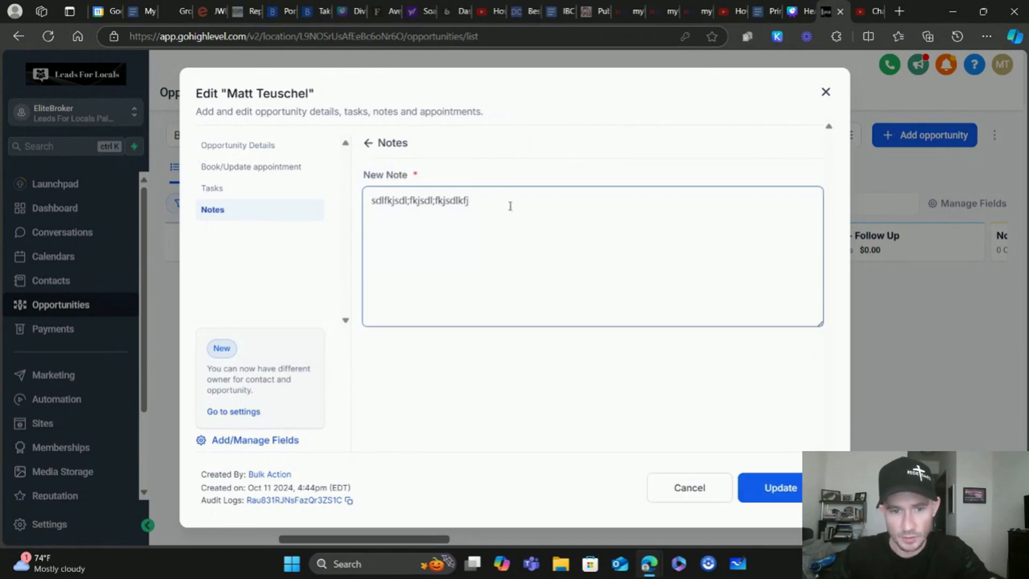
pyautogui.moveTo(510, 206); pyautogui.dragTo(408, 203)
pyautogui.click(536, 206)
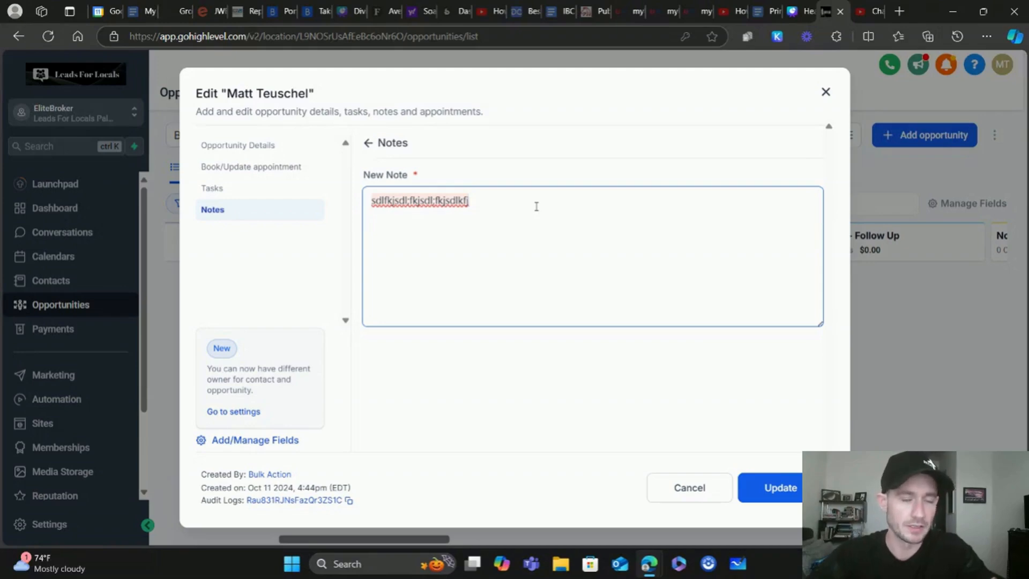
pyautogui.click(536, 206)
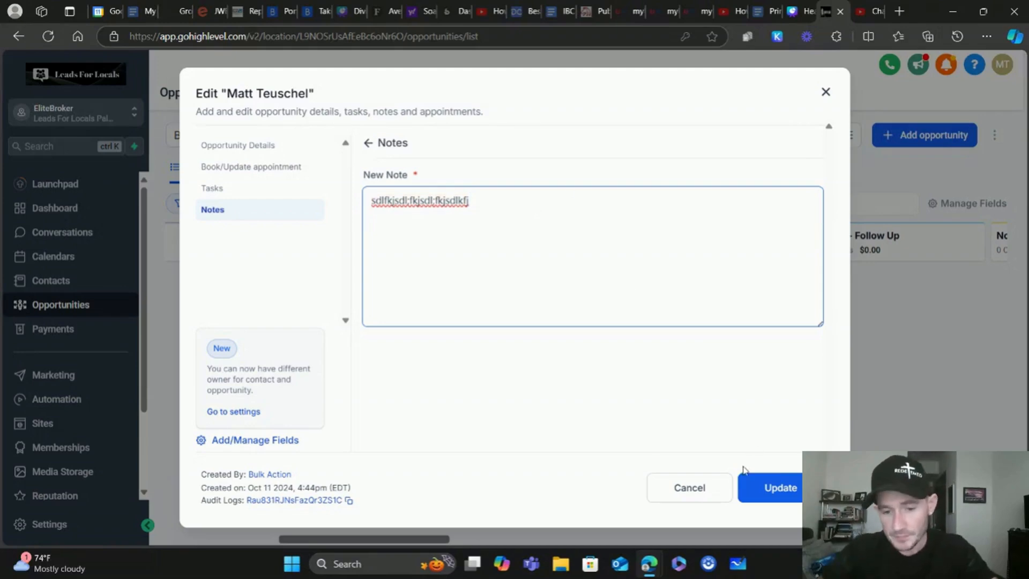
# Step: Start a new task on the opportunity titled "Test follow up" with the description "what are you following up about"
pyautogui.click(249, 196)
pyautogui.click(678, 337)
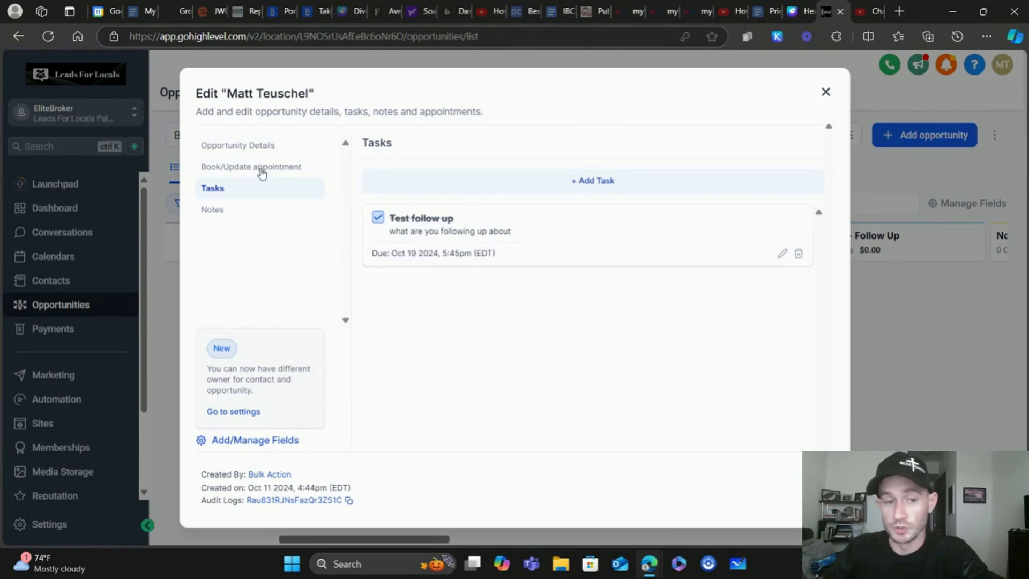
pyautogui.click(590, 182)
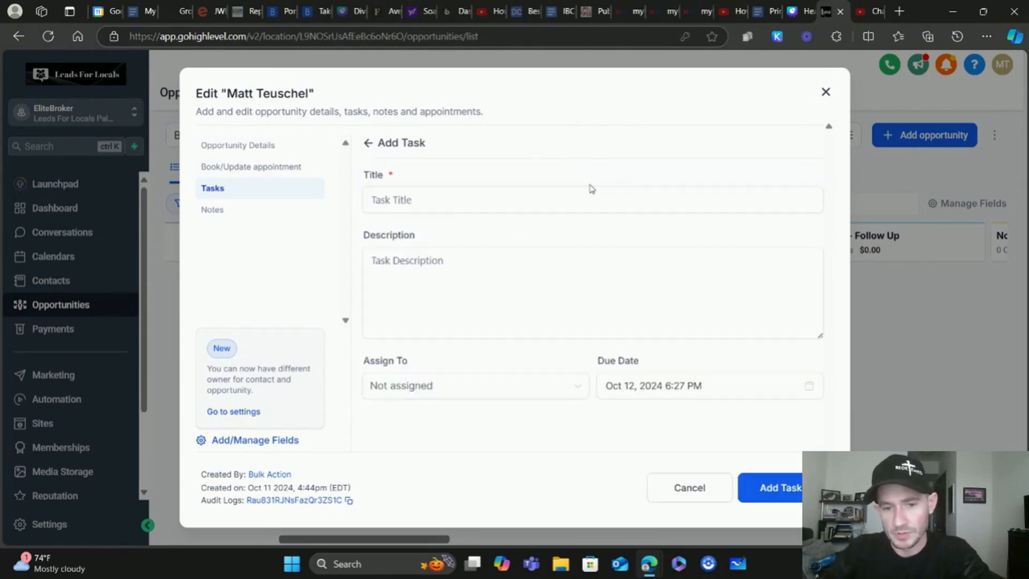
pyautogui.click(452, 199)
pyautogui.write('Test follow up')
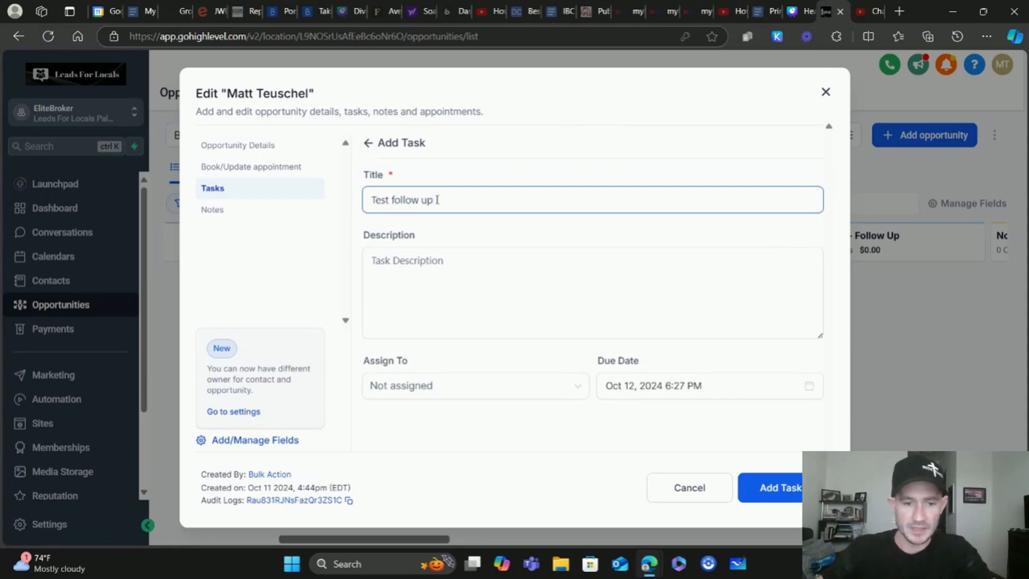
pyautogui.click(438, 264)
pyautogui.write('what are')
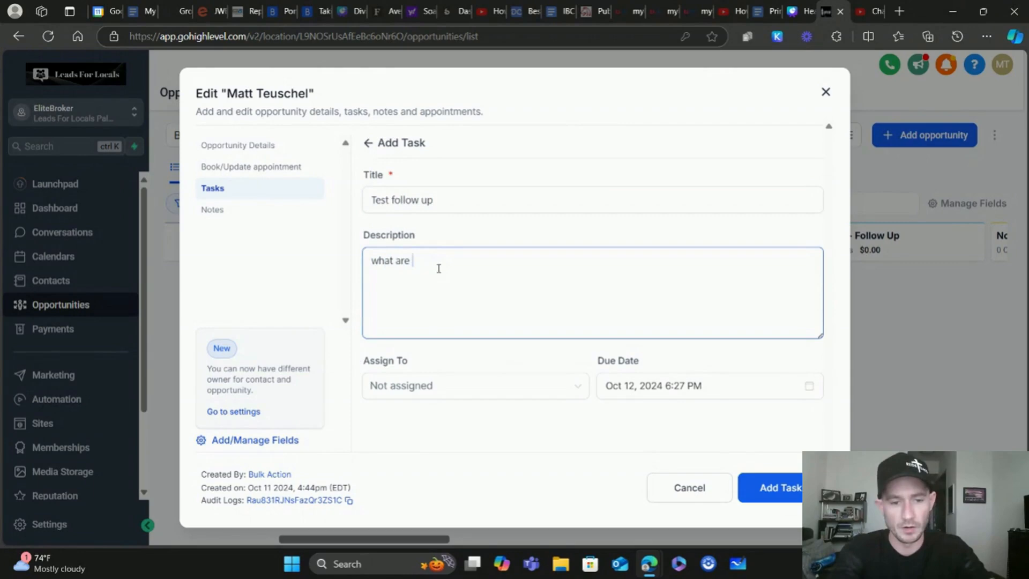
pyautogui.write(' you following up about')
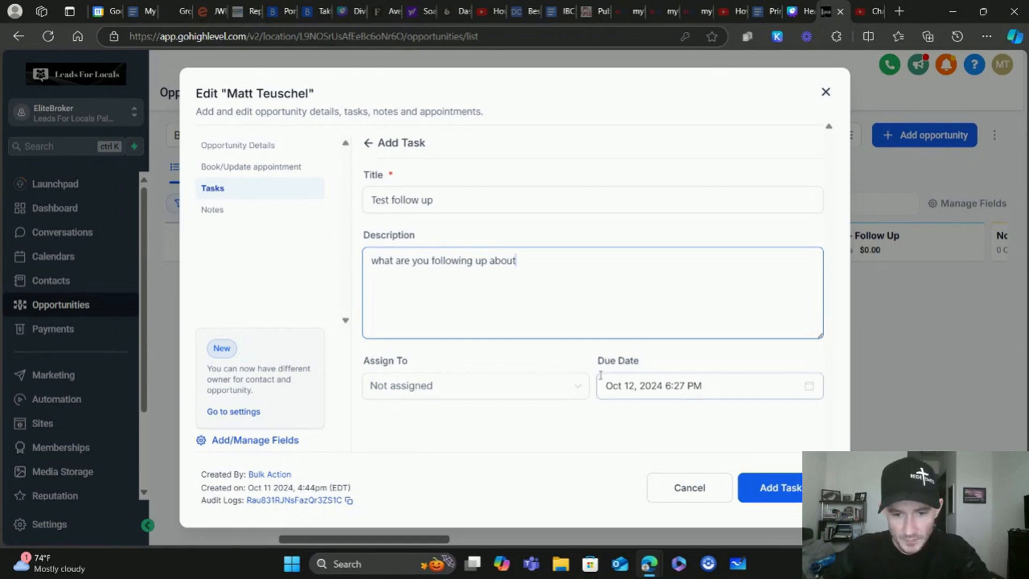
# Step: Set the task's due date to Oct 19, 2024 1:27 PM, add the task and close the opportunity
pyautogui.click(637, 386)
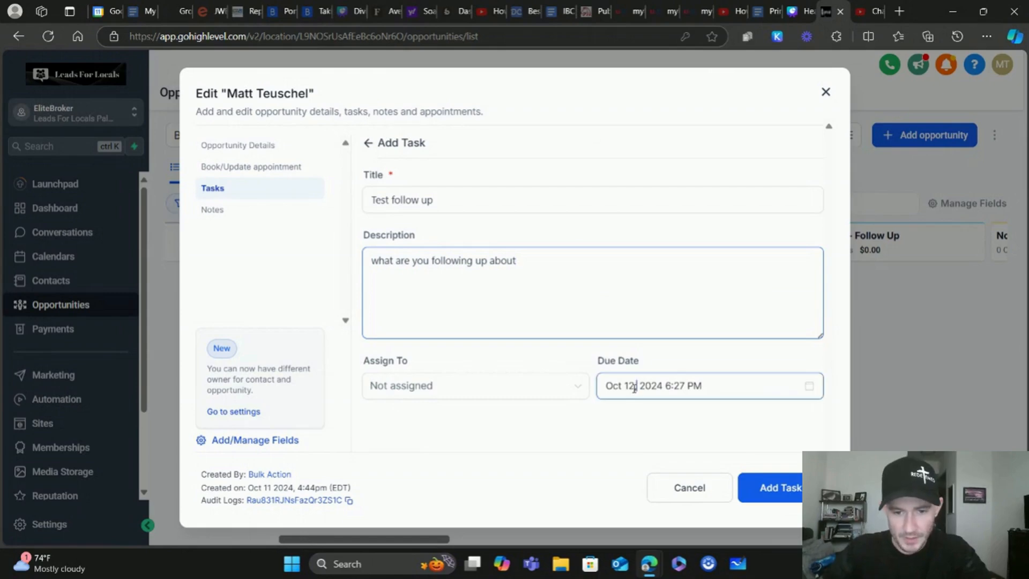
pyautogui.click(769, 268)
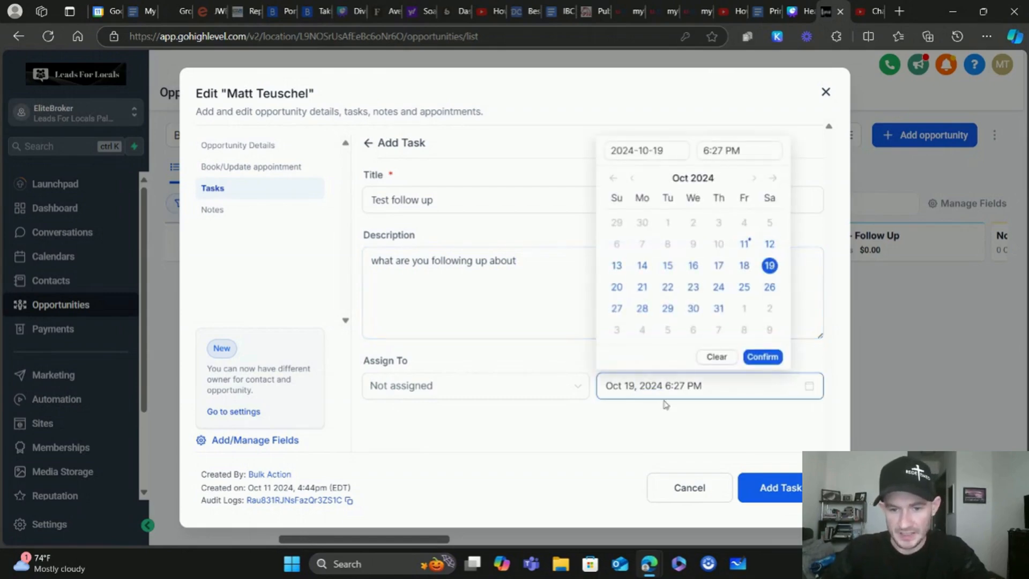
pyautogui.press('BackSpace')
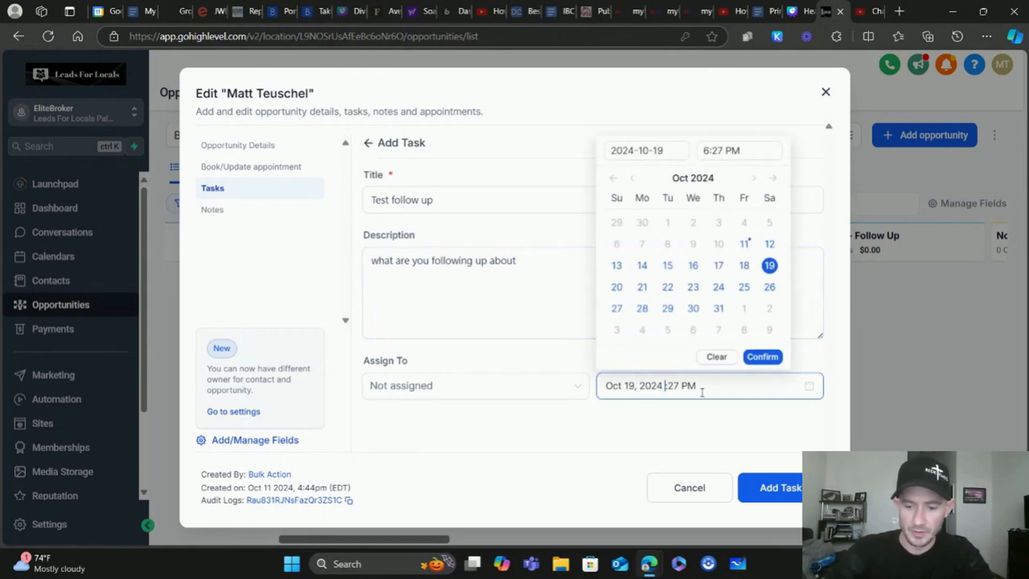
pyautogui.write('1')
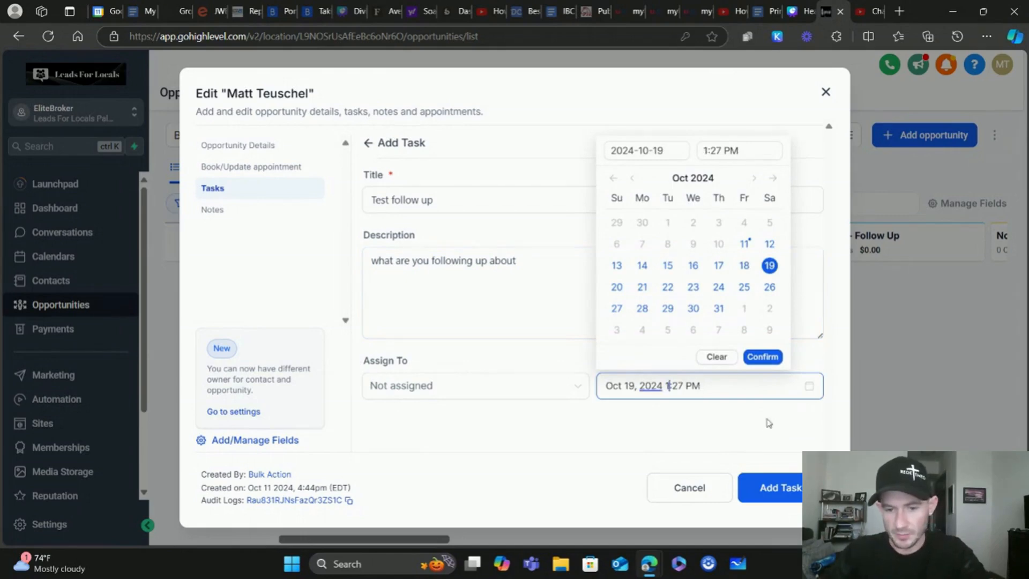
pyautogui.click(786, 487)
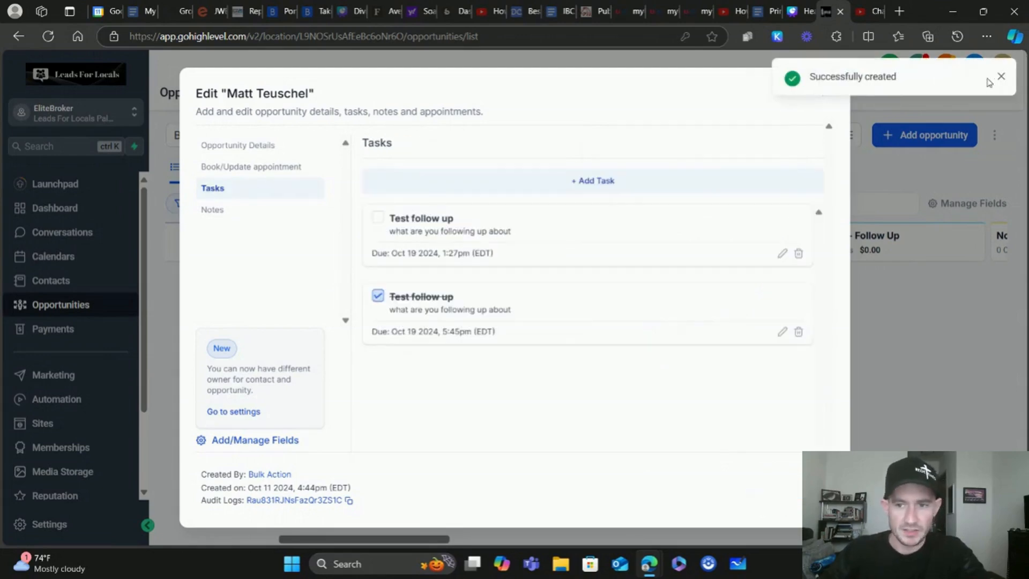
pyautogui.click(1005, 78)
pyautogui.click(826, 92)
# Step: Check the task list under Contacts and the pending tasks on the Dashboard for the follow-up task
pyautogui.click(53, 284)
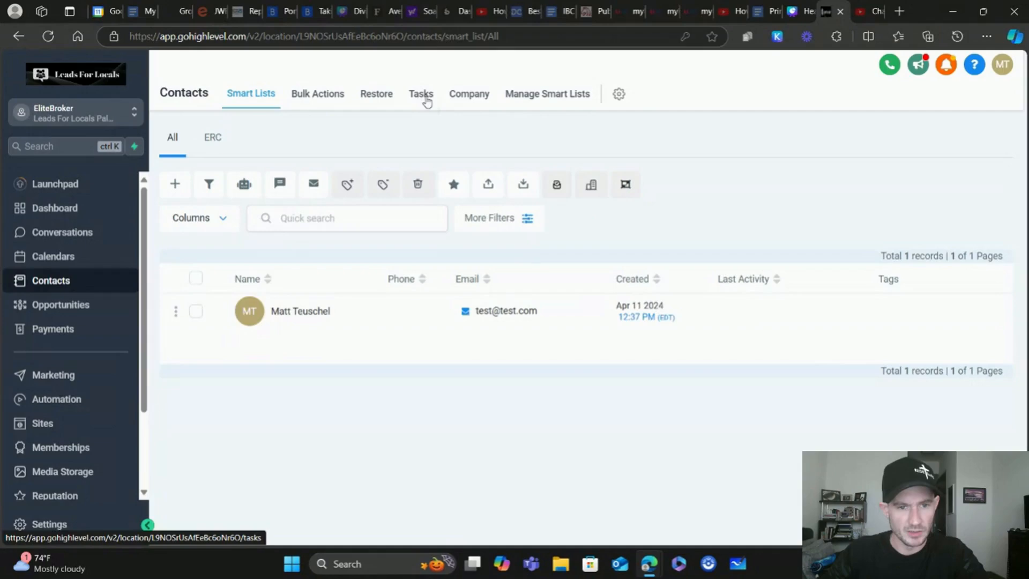
pyautogui.click(423, 96)
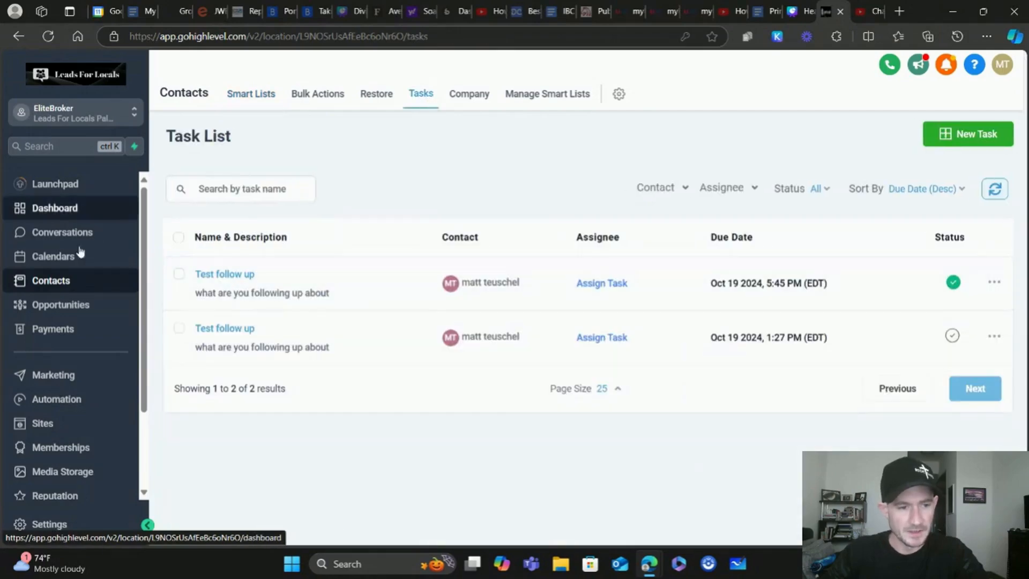
pyautogui.click(69, 208)
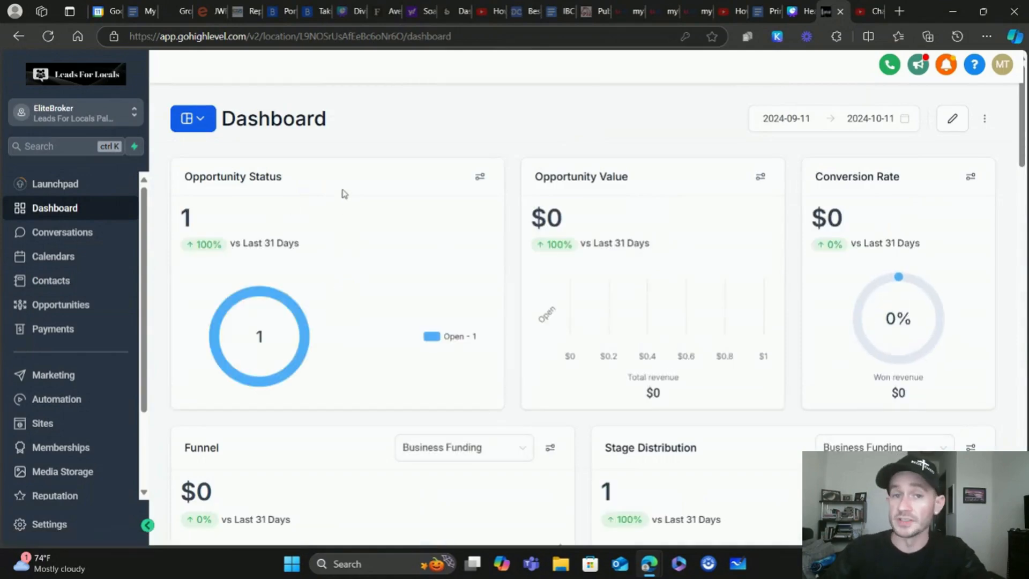
pyautogui.scroll(-5, 406, 193)
pyautogui.scroll(-5, 397, 196)
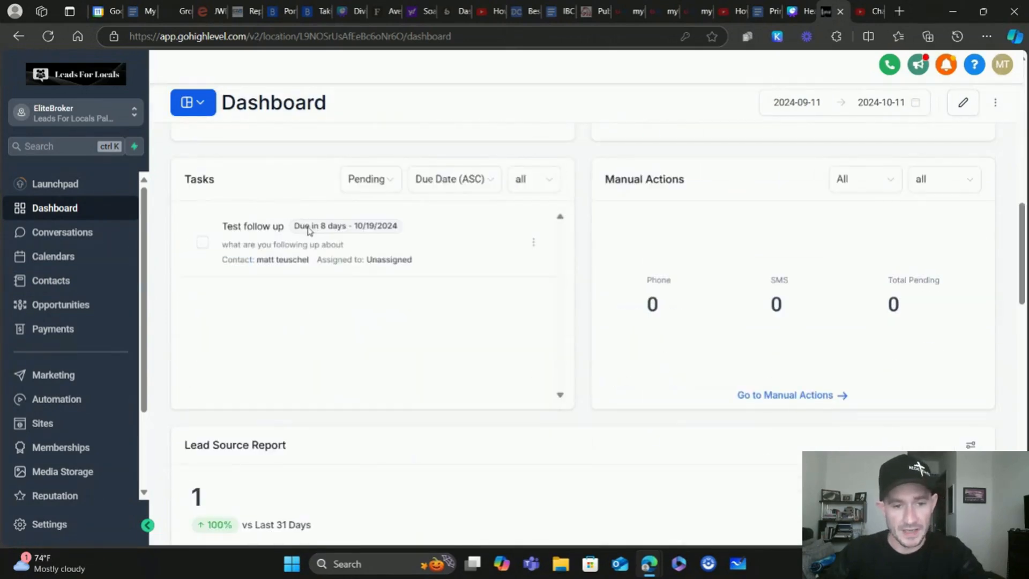
# Step: Open the Test follow up task's contact record from the Dashboard and check the task description and the contact's notes
pyautogui.click(252, 229)
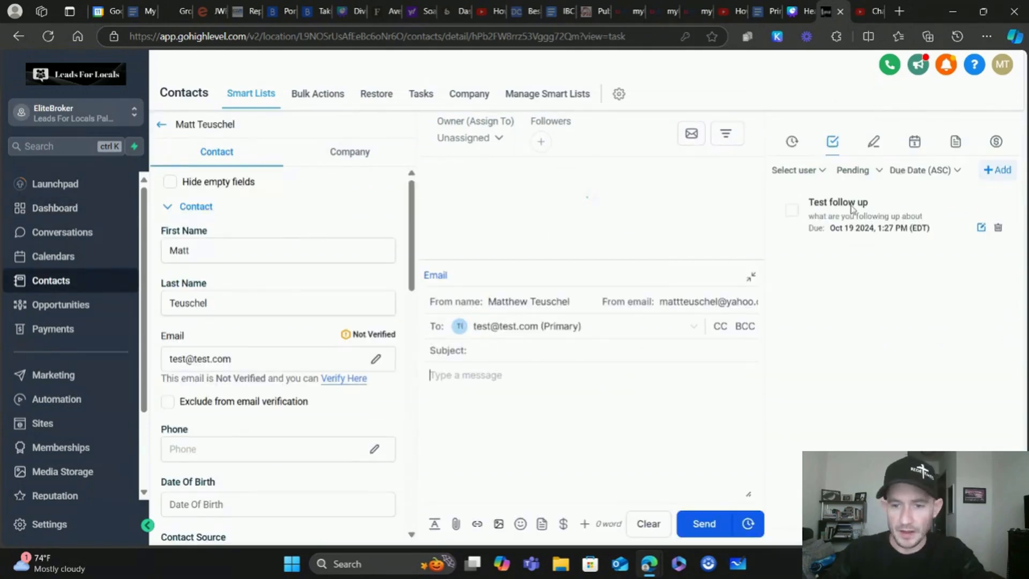
pyautogui.moveTo(925, 217); pyautogui.dragTo(807, 217)
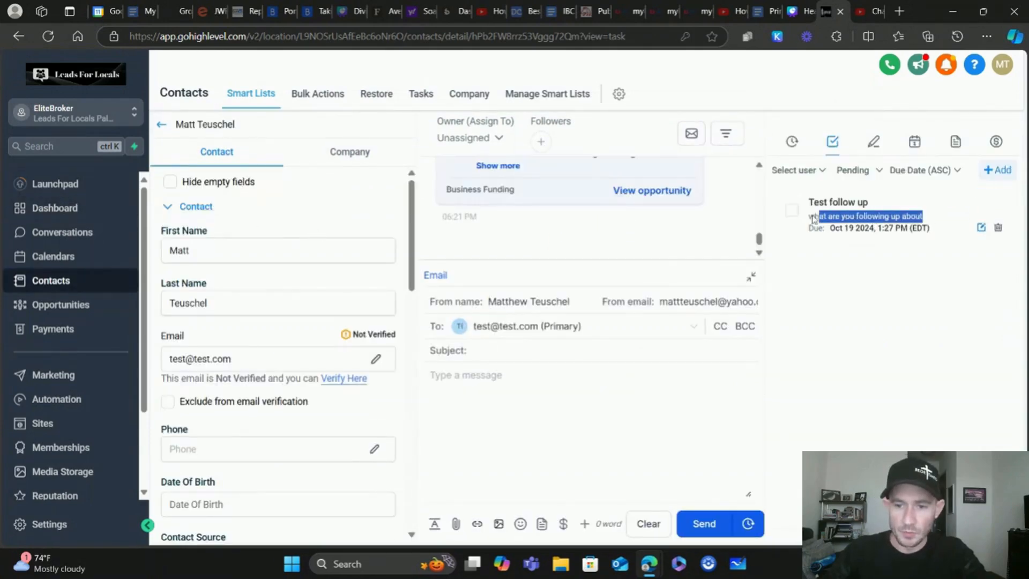
pyautogui.click(874, 145)
pyautogui.moveTo(867, 220); pyautogui.dragTo(836, 221)
# Step: Return to the contact's tasks and mark the pending Test follow up task as complete
pyautogui.click(832, 144)
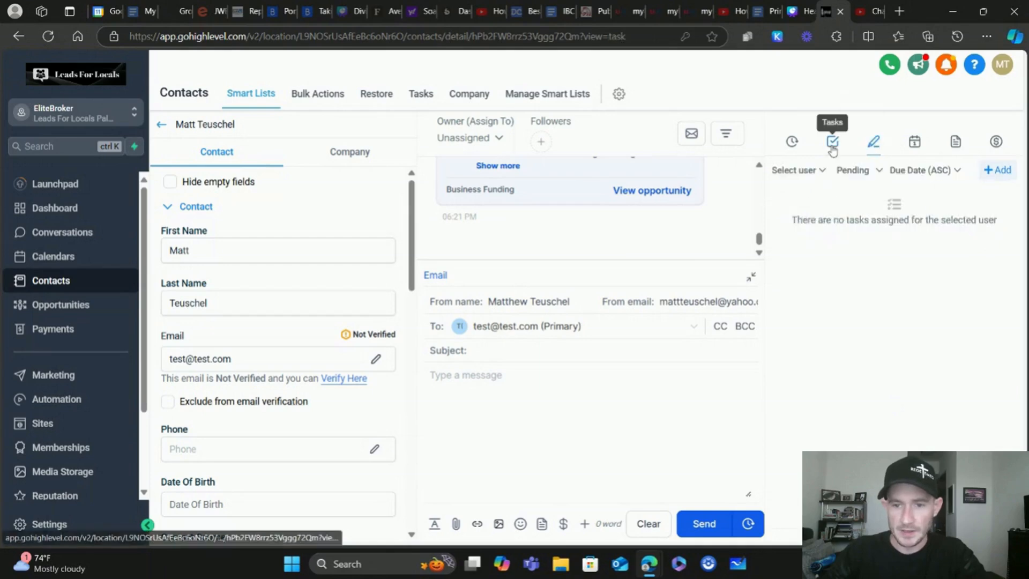
pyautogui.click(794, 213)
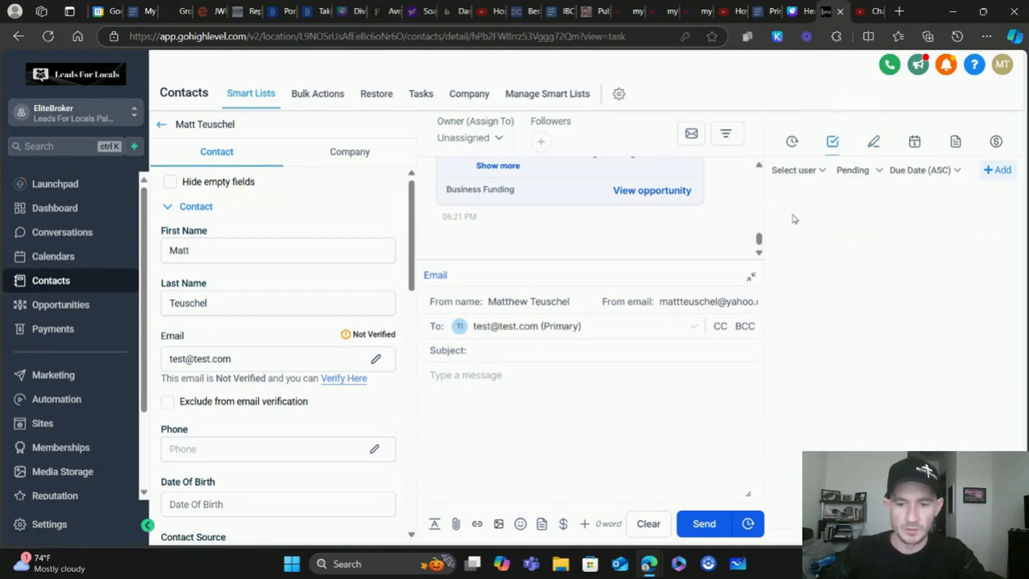
# Step: Open a blank new task form for the contact and dismiss it without saving
pyautogui.click(997, 169)
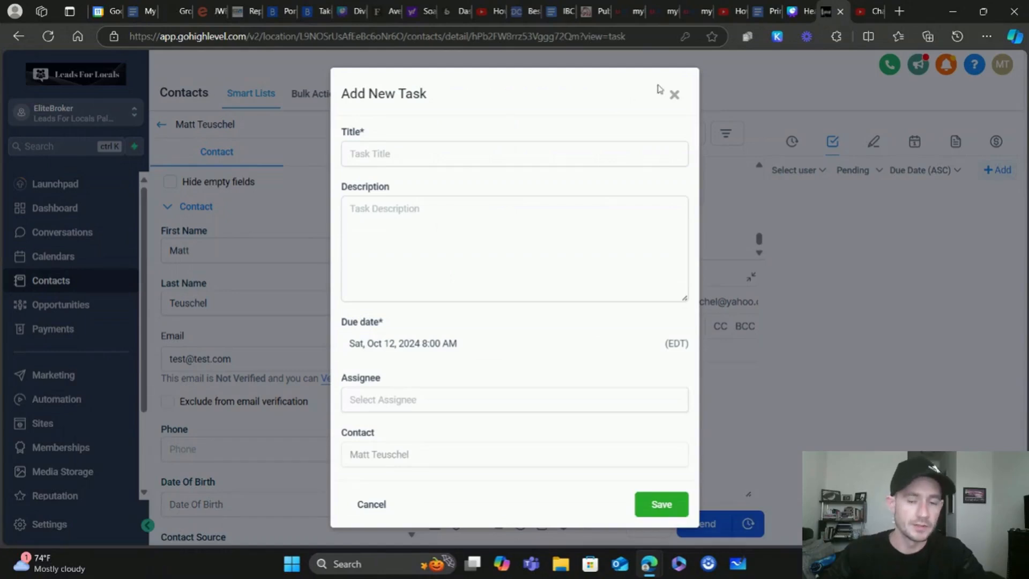
pyautogui.click(674, 95)
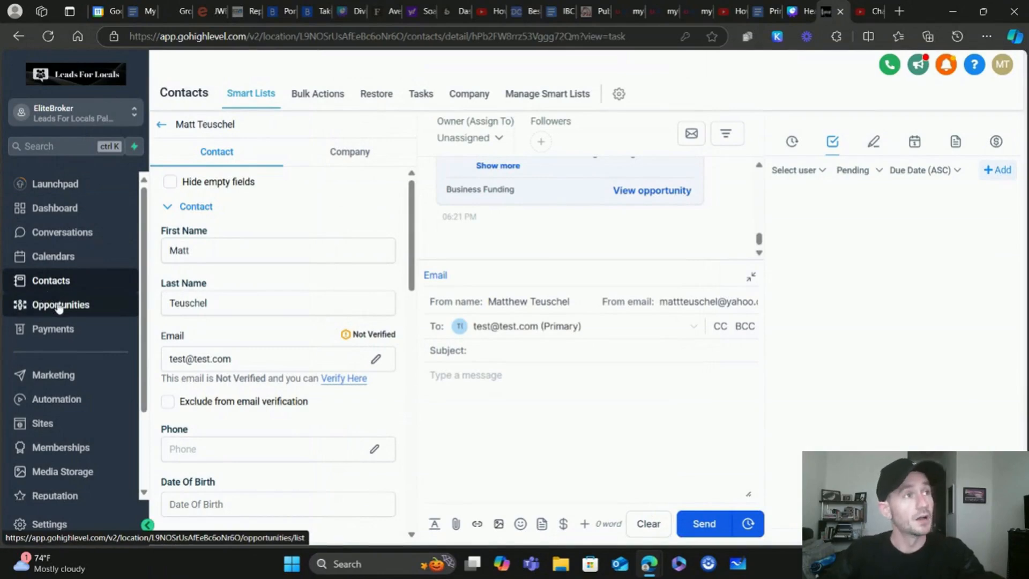
# Step: Go to the Automation workflow list and create a new workflow from scratch
pyautogui.click(53, 403)
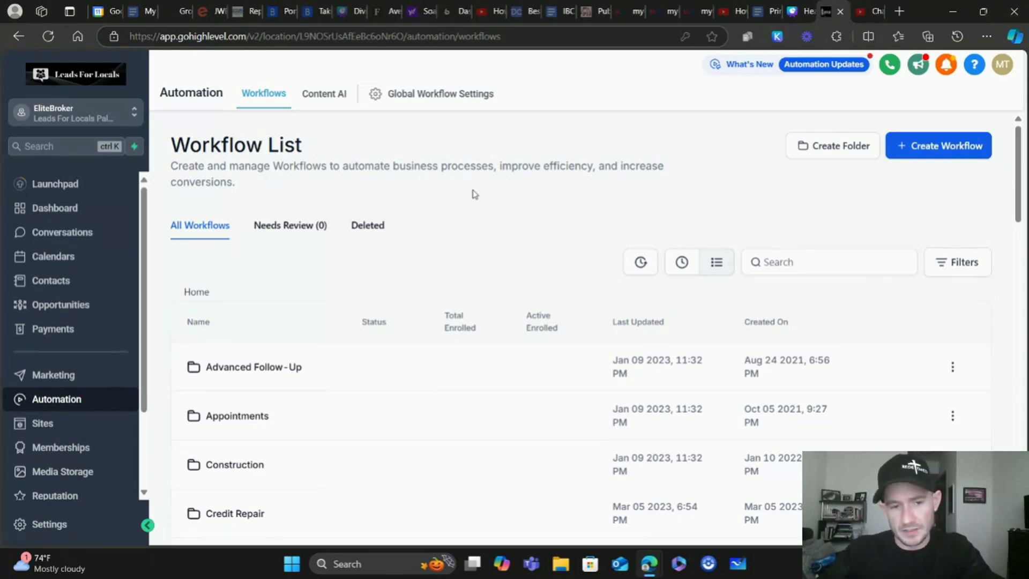
pyautogui.scroll(-1, 480, 195)
pyautogui.scroll(1, 498, 196)
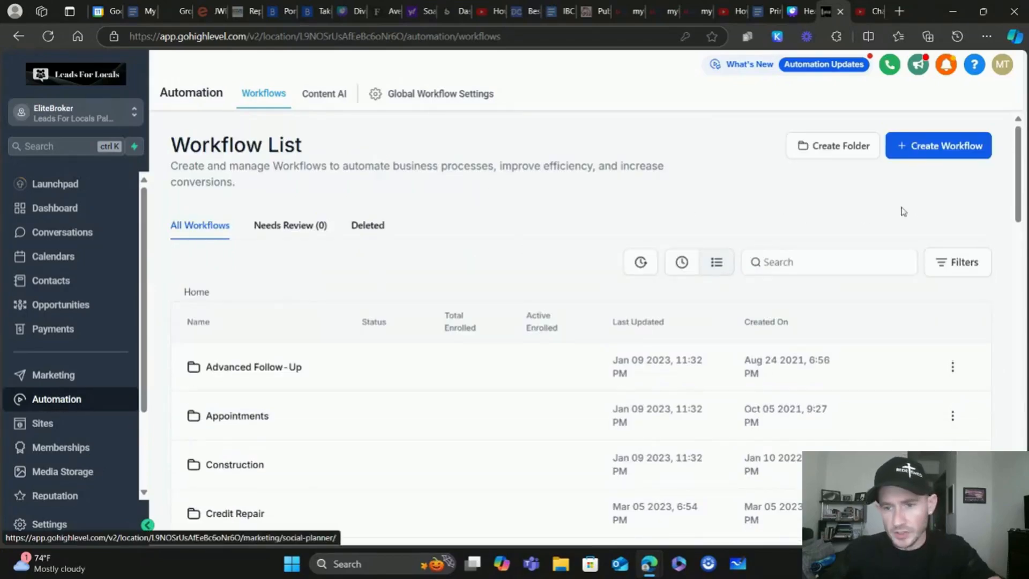
pyautogui.click(939, 150)
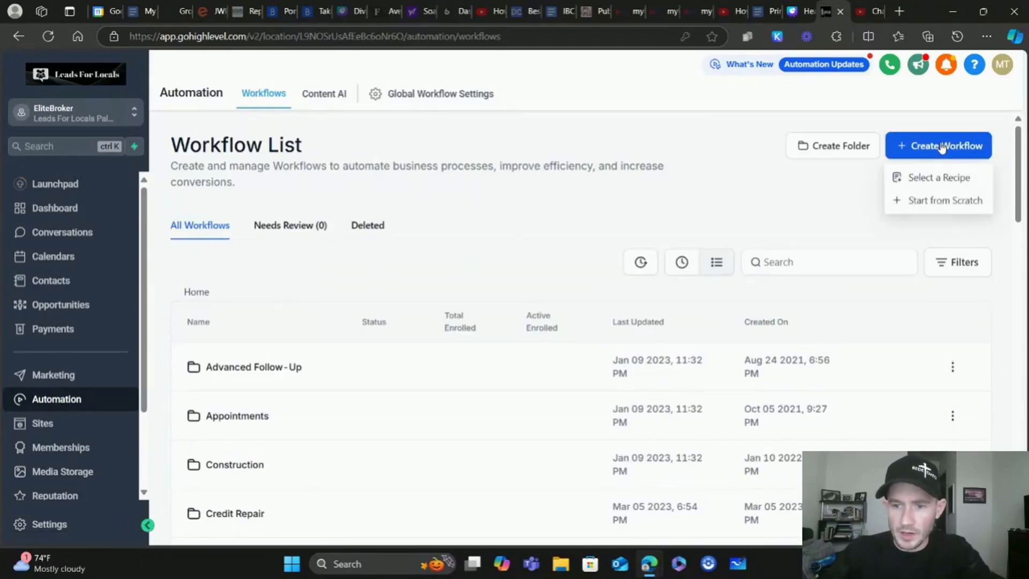
pyautogui.click(944, 202)
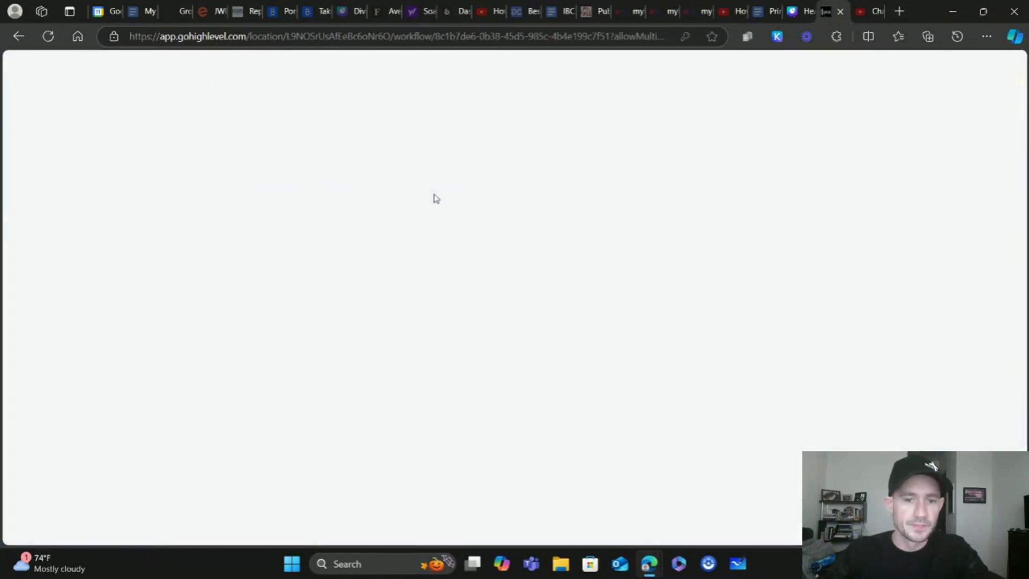
# Step: Dismiss the multiple opportunities notice and rename the new workflow as Test - Smart CRM 1
pyautogui.tripleClick(515, 72)
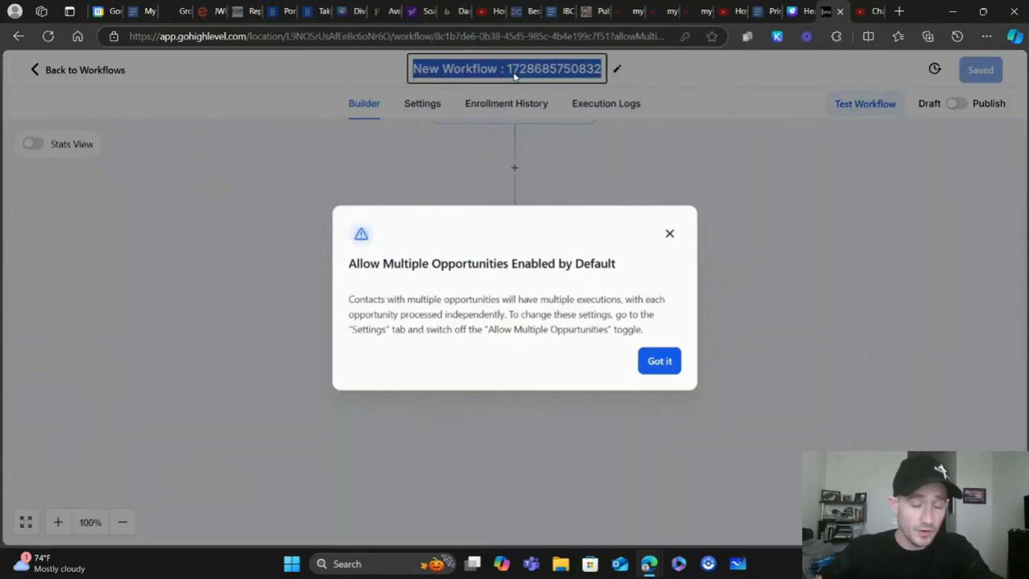
pyautogui.click(669, 234)
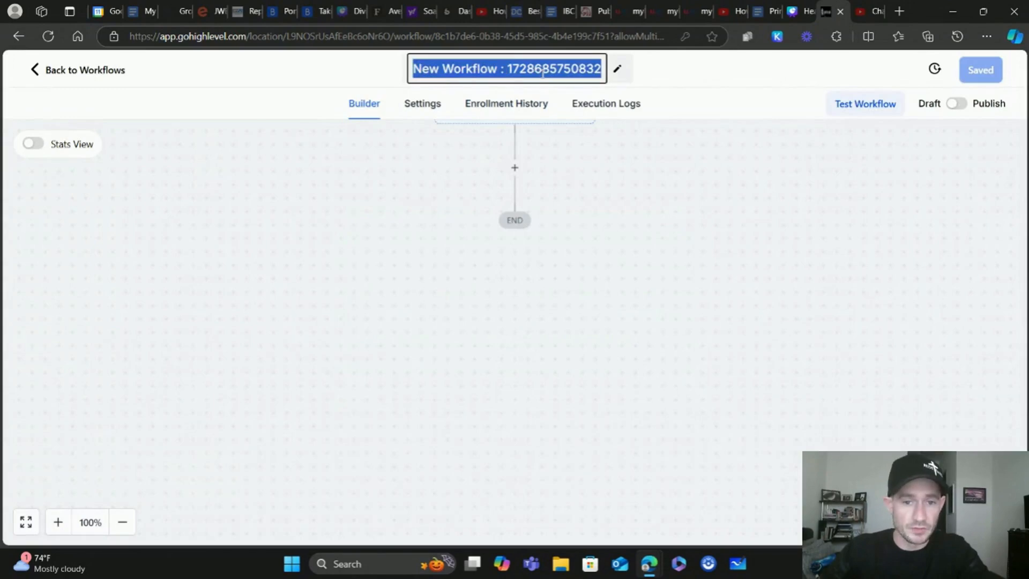
pyautogui.click(689, 78)
pyautogui.tripleClick(580, 68)
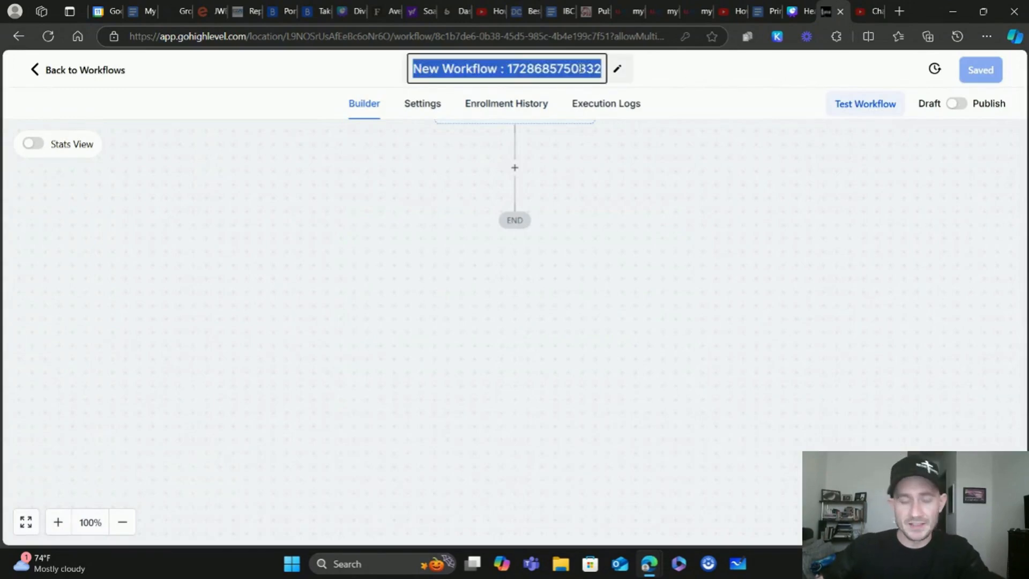
pyautogui.write('Test -')
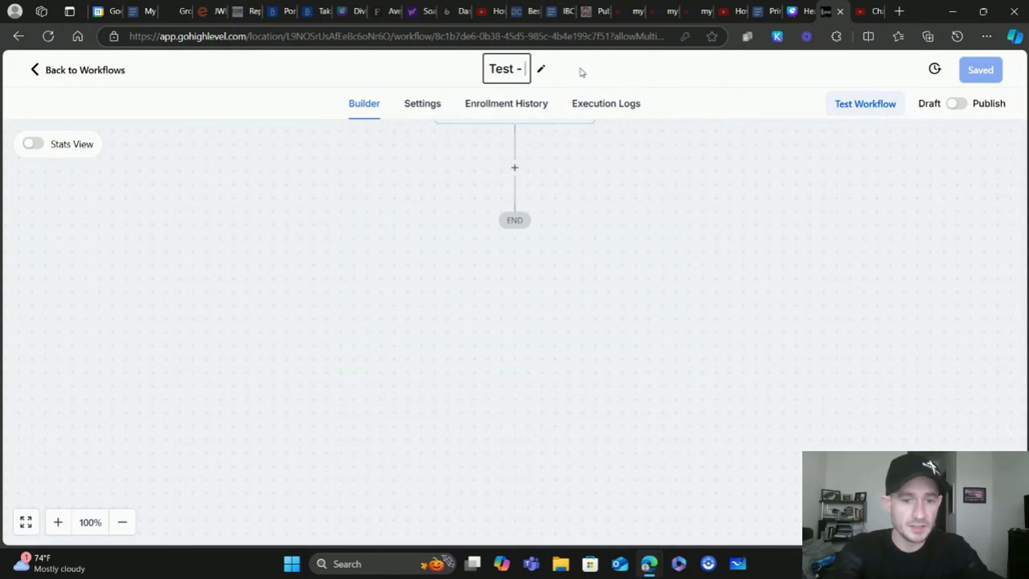
pyautogui.write(' C')
pyautogui.press('BackSpace')
pyautogui.write('S')
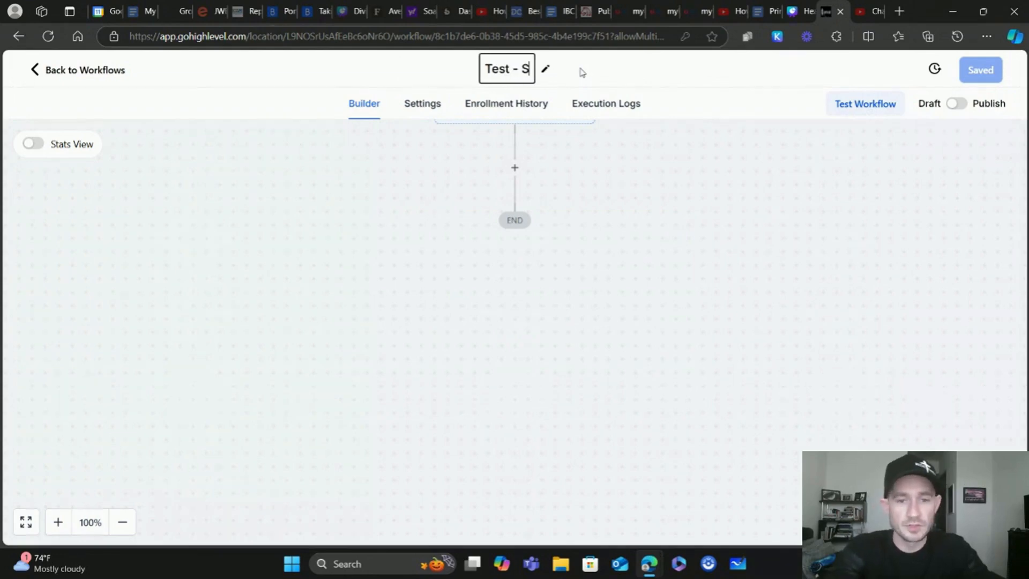
pyautogui.write('mart CRM 1')
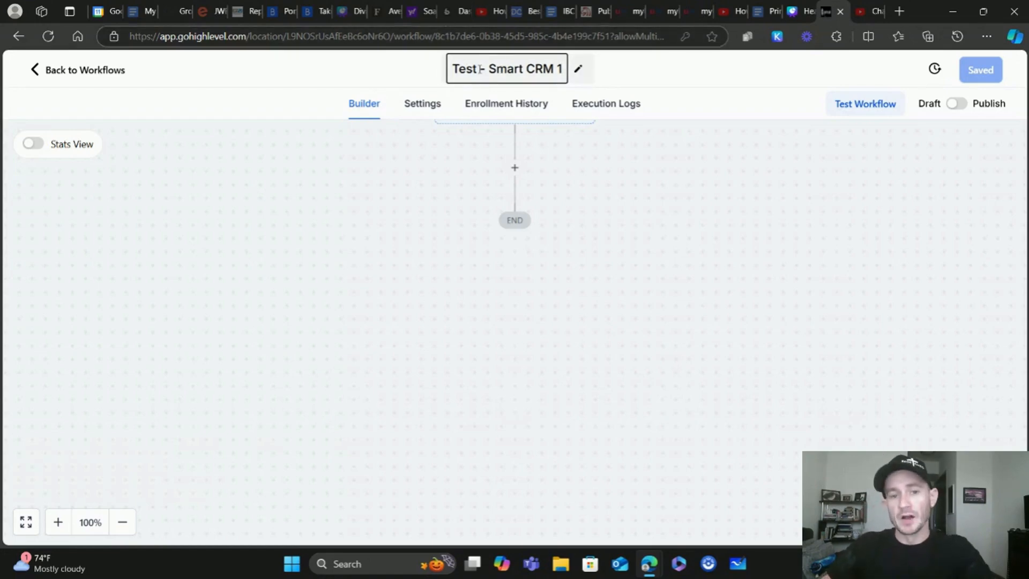
pyautogui.click(672, 84)
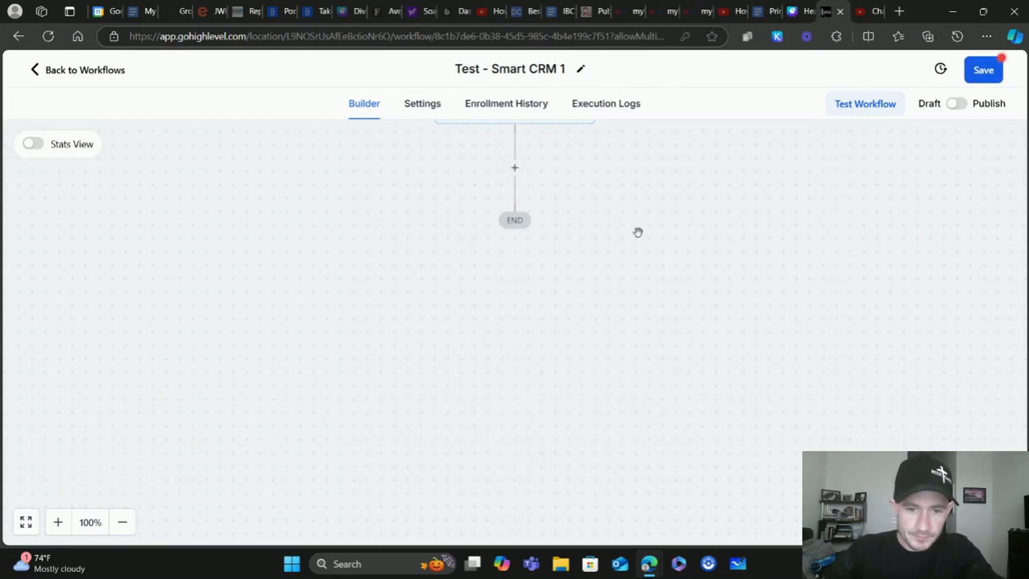
# Step: Search the workflow triggers for "pipe" and choose Pipeline Stage Changed as the workflow's trigger
pyautogui.scroll(2, 637, 236)
pyautogui.click(504, 208)
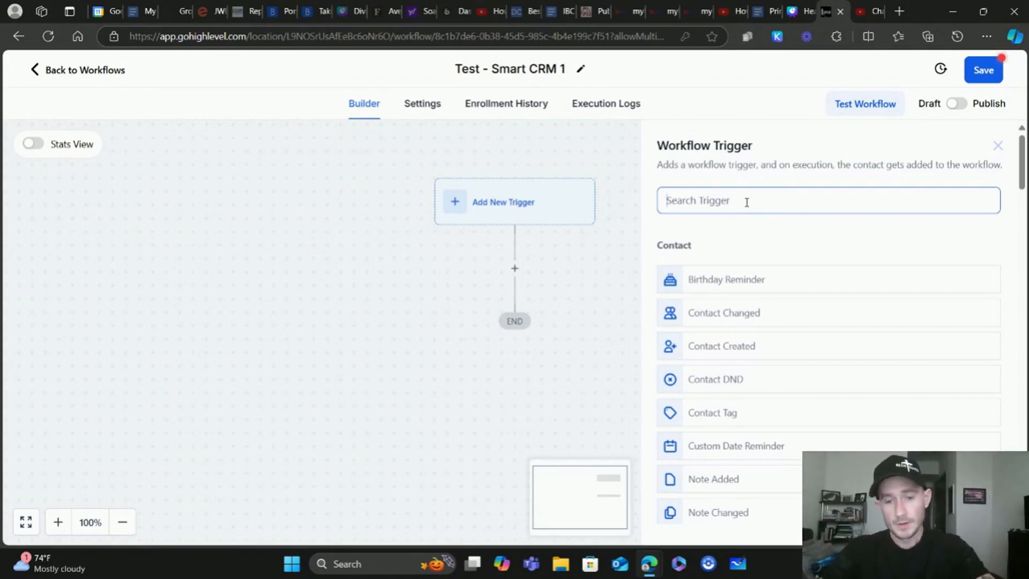
pyautogui.click(701, 201)
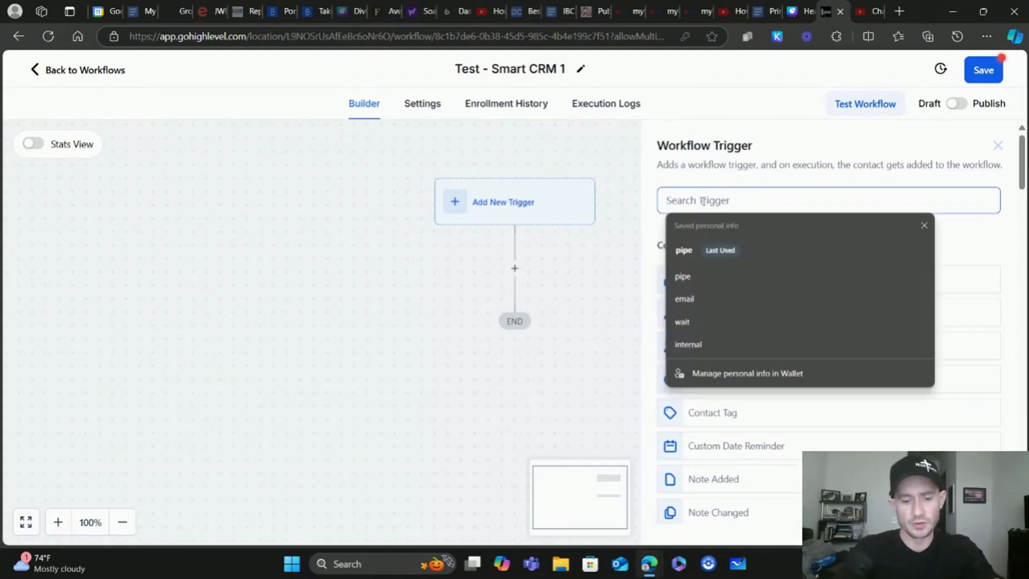
pyautogui.write('pipl')
pyautogui.press('BackSpace')
pyautogui.write('e')
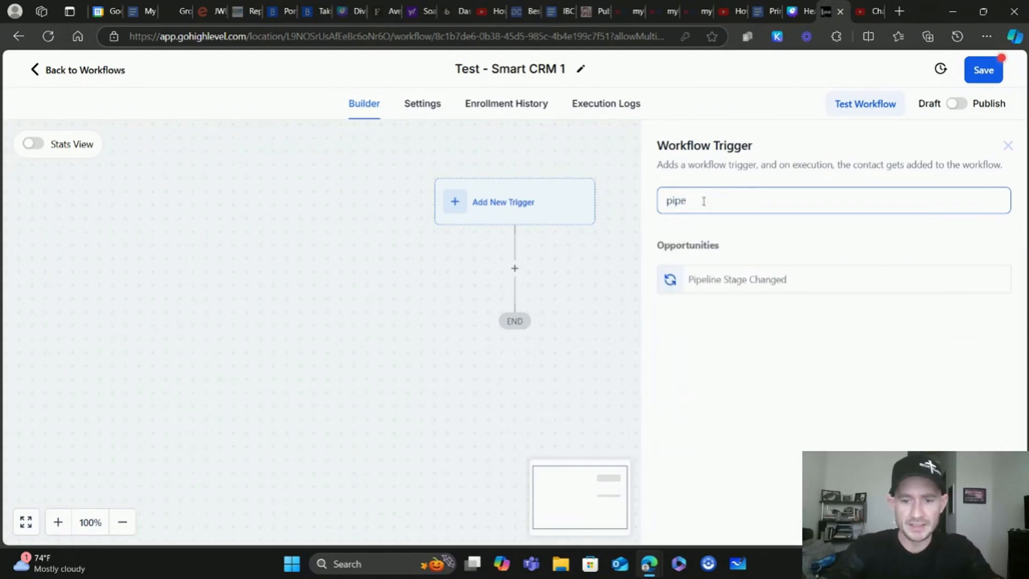
pyautogui.click(739, 281)
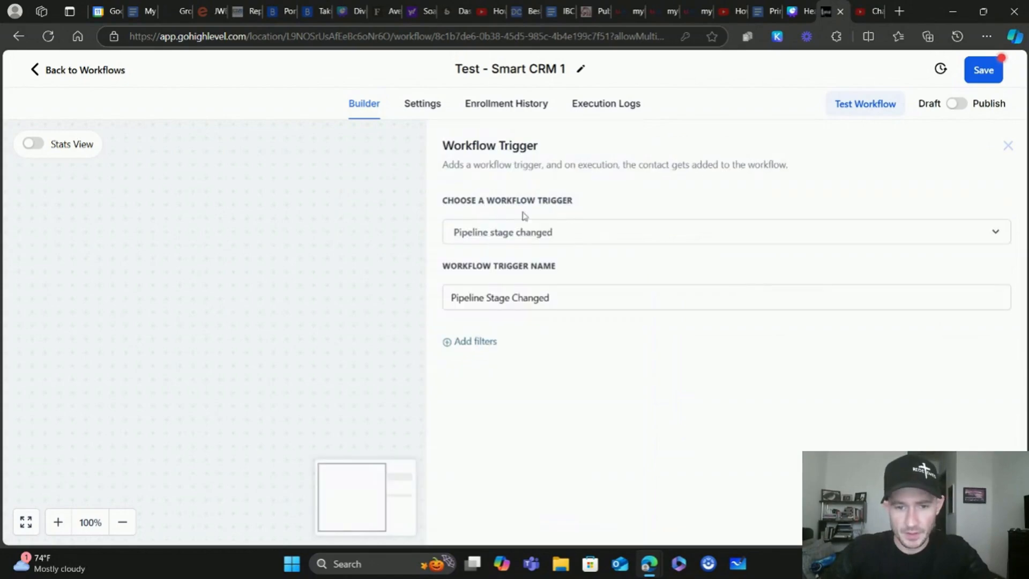
# Step: Add an In pipeline filter set to Business Funding to the trigger
pyautogui.click(479, 343)
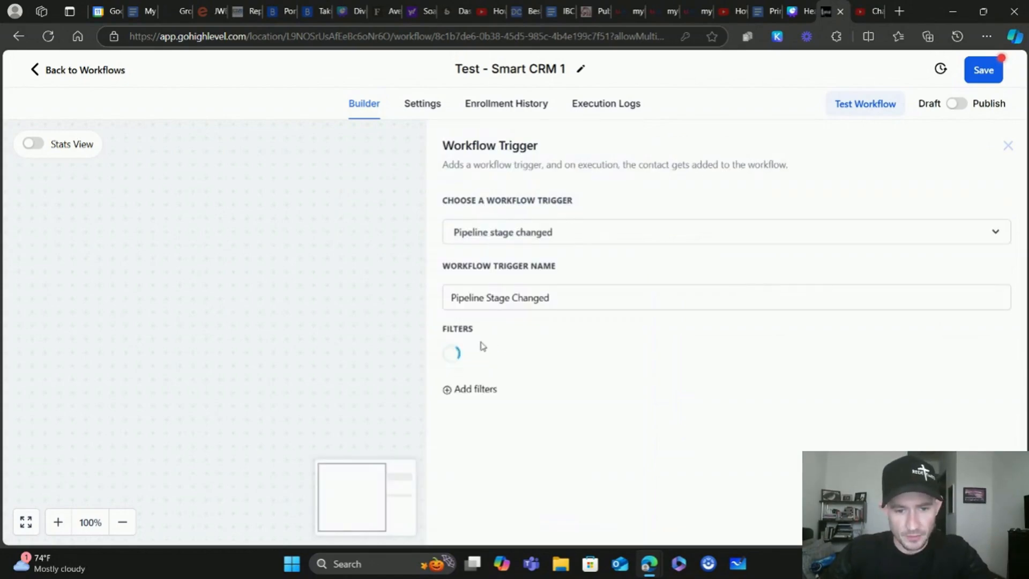
pyautogui.click(708, 358)
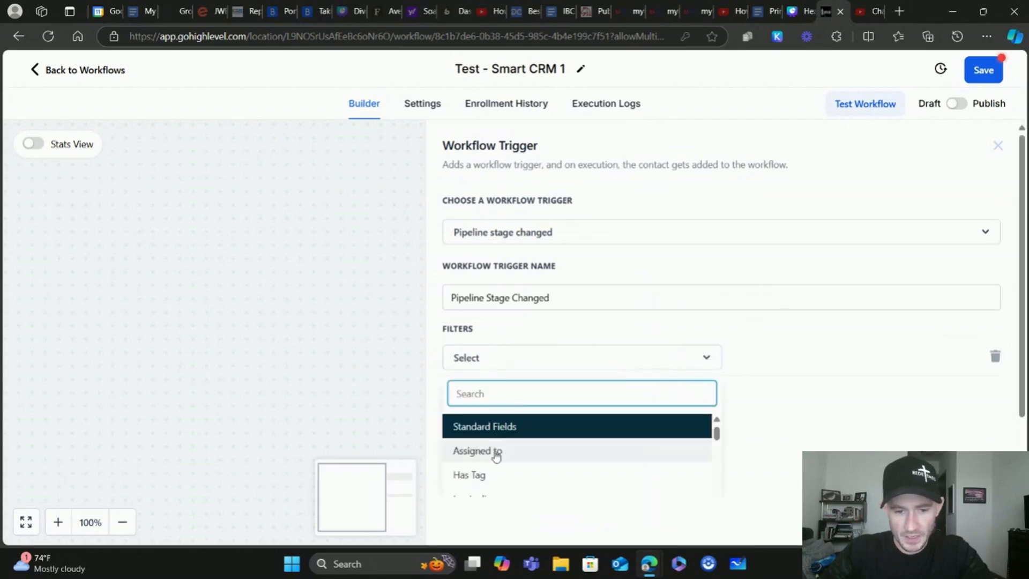
pyautogui.scroll(-5, 498, 418)
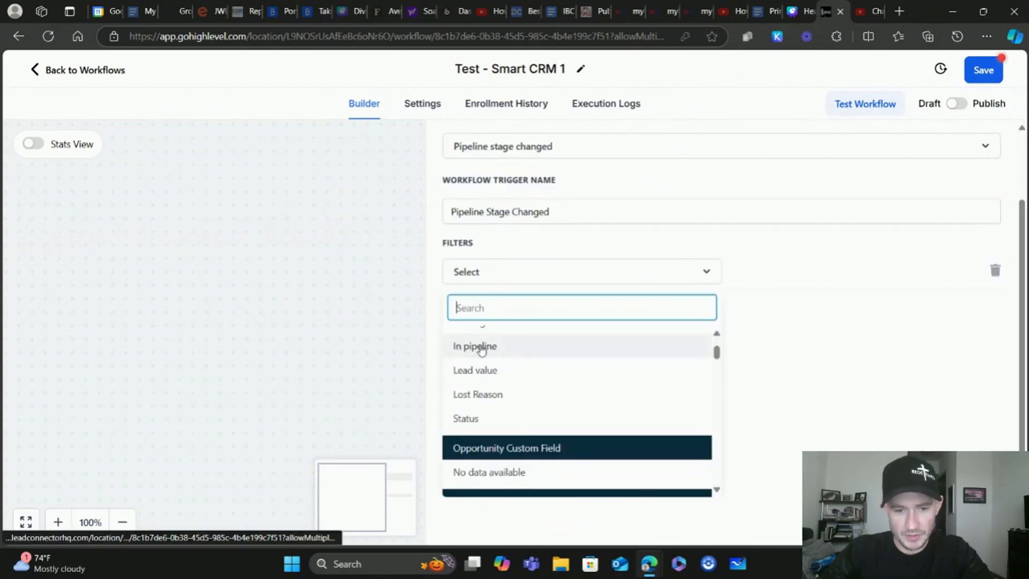
pyautogui.click(485, 348)
pyautogui.click(775, 367)
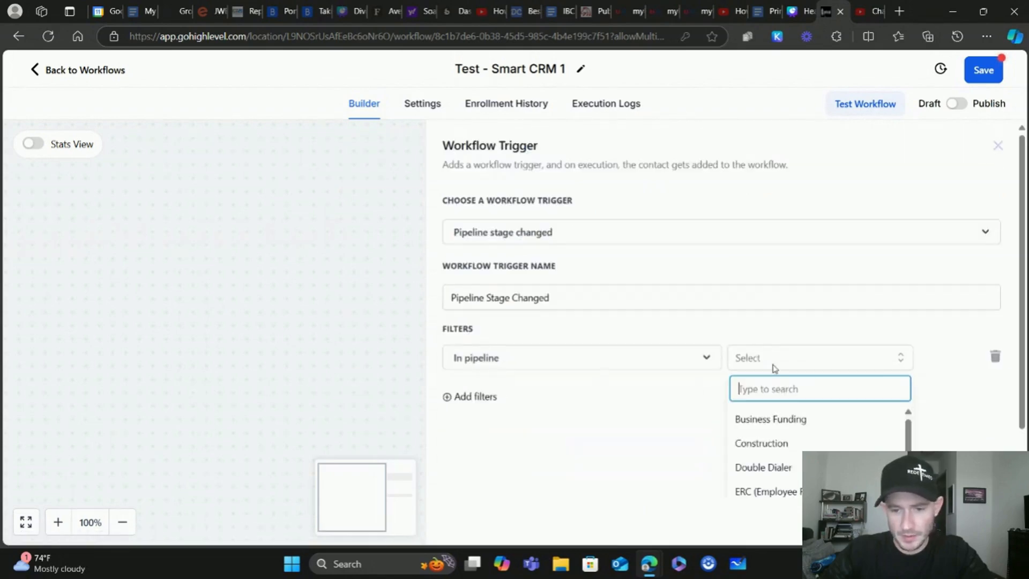
pyautogui.click(773, 420)
# Step: Add a second trigger filter with Pipeline stage set to Wrong Number and save the trigger
pyautogui.click(476, 398)
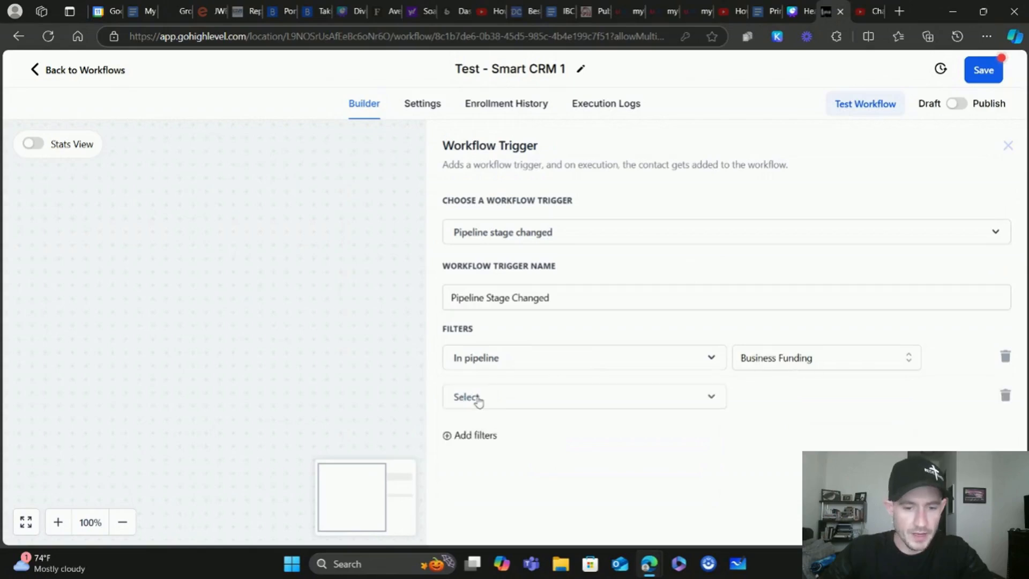
pyautogui.click(491, 403)
pyautogui.scroll(-2, 736, 358)
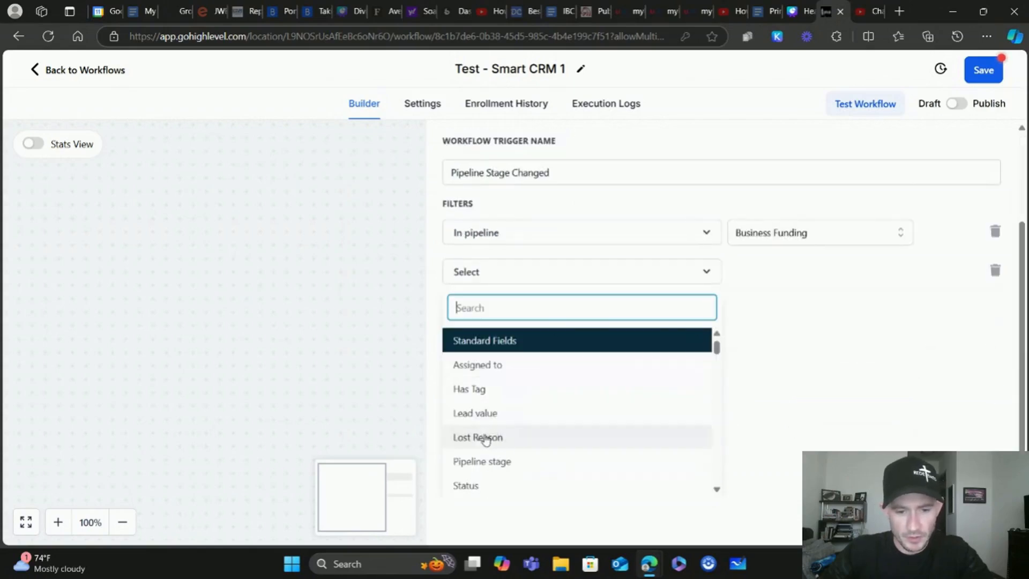
pyautogui.click(484, 463)
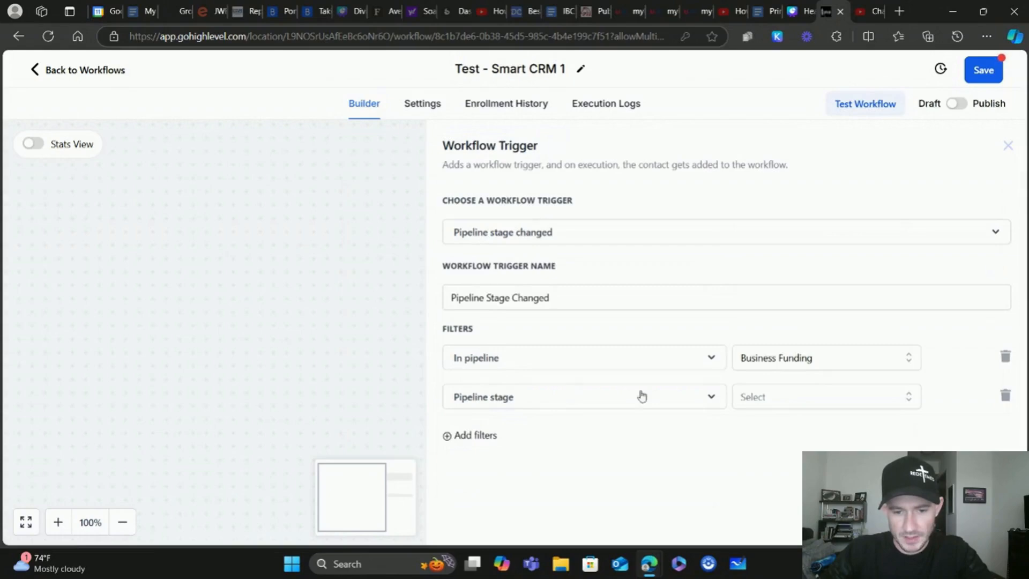
pyautogui.click(788, 397)
pyautogui.scroll(-2, 831, 385)
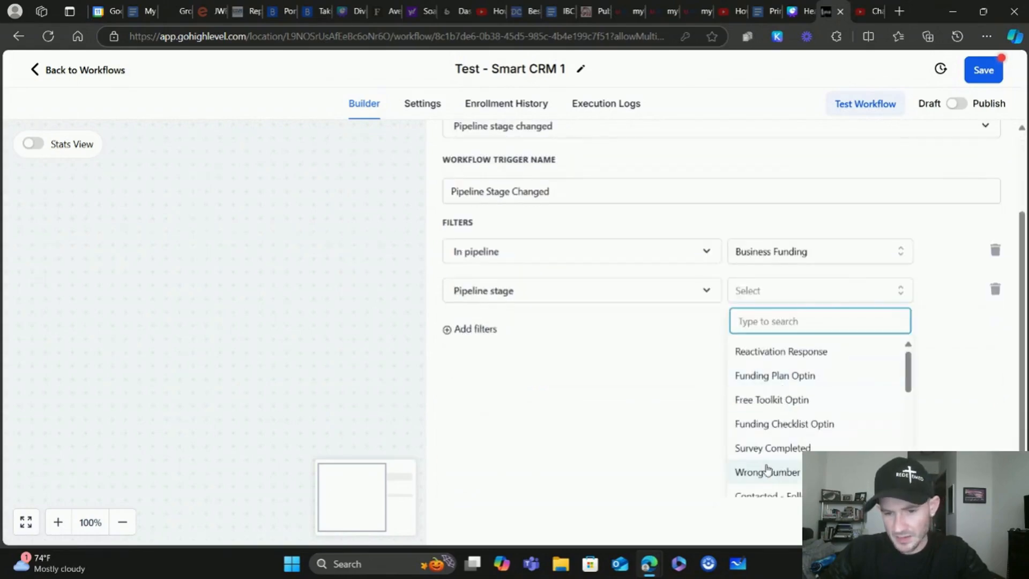
pyautogui.click(768, 473)
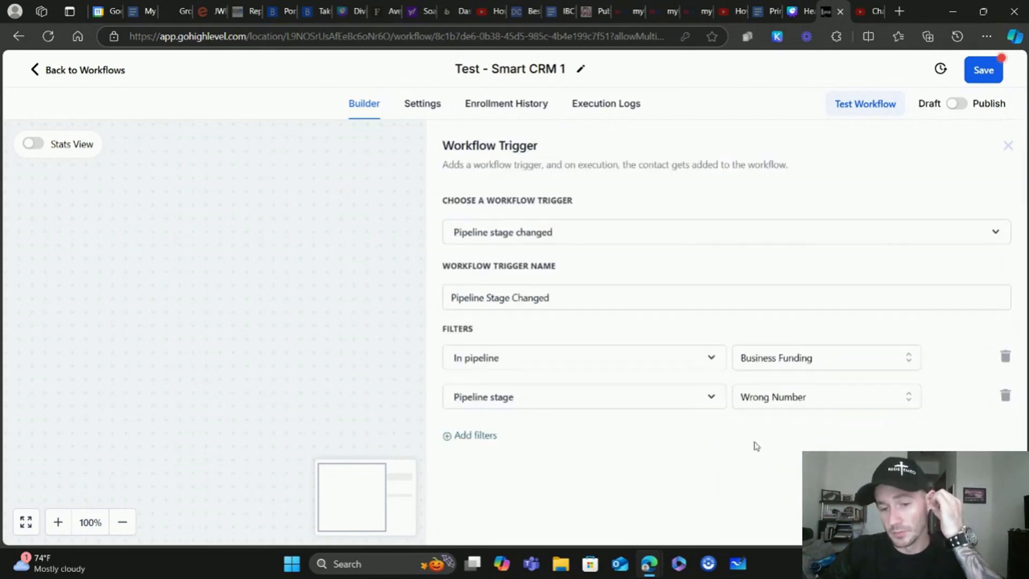
pyautogui.click(973, 523)
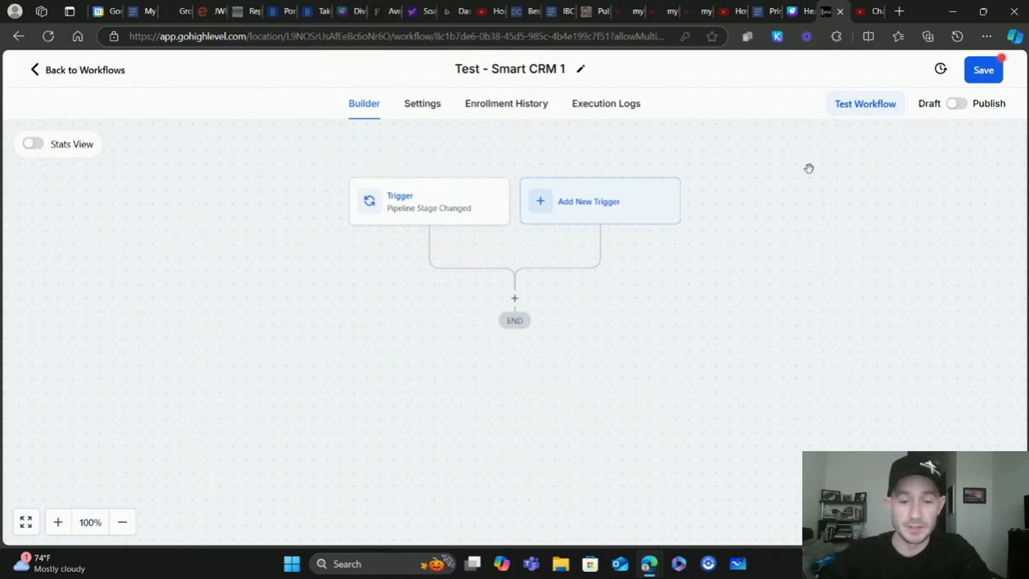
# Step: Open the action picker for the step after the trigger and examine the available workflow actions, from contact and communication to opportunity and certificates
pyautogui.click(515, 299)
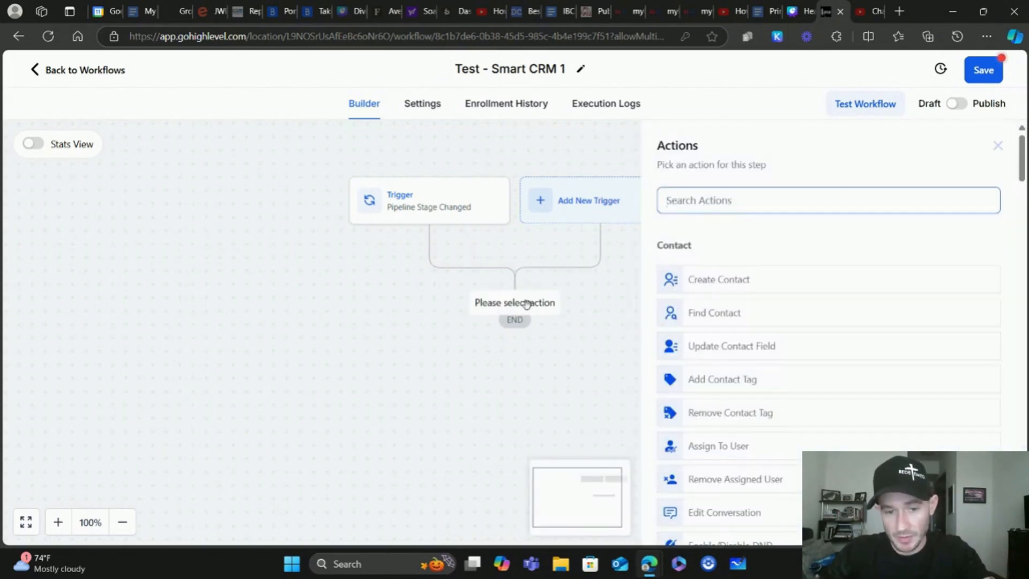
pyautogui.scroll(-15, 762, 203)
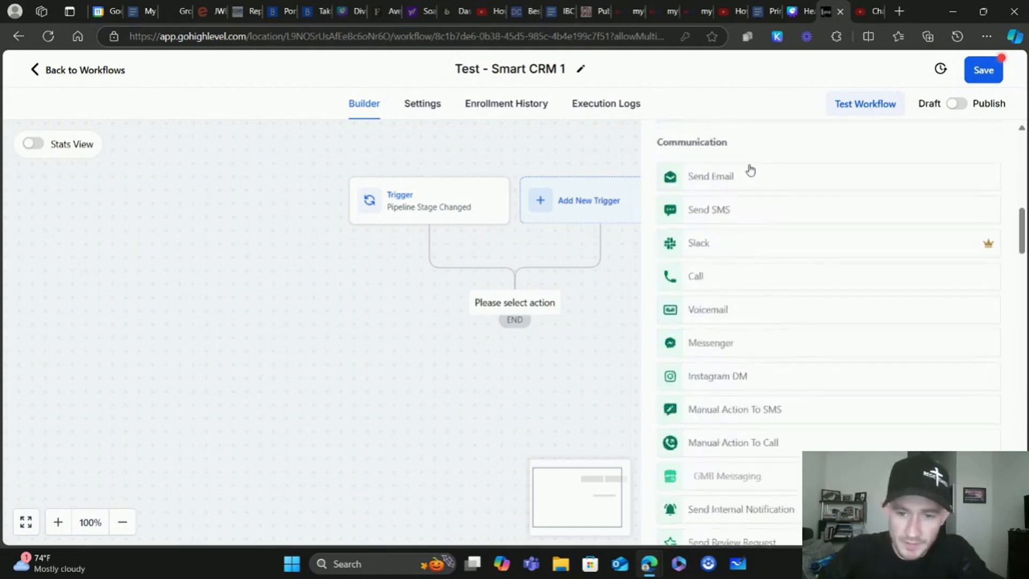
pyautogui.scroll(-20, 751, 171)
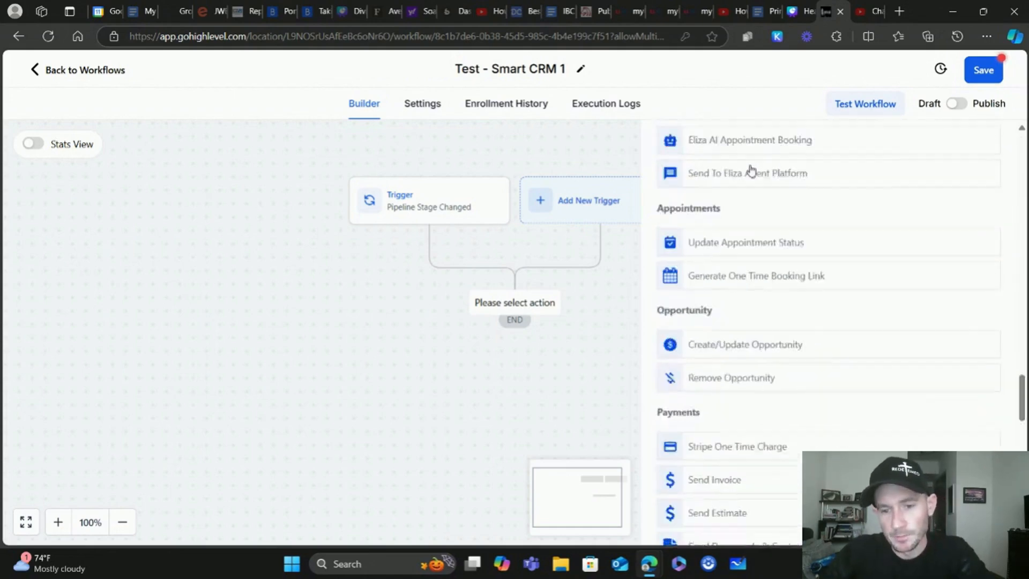
pyautogui.scroll(-6, 806, 276)
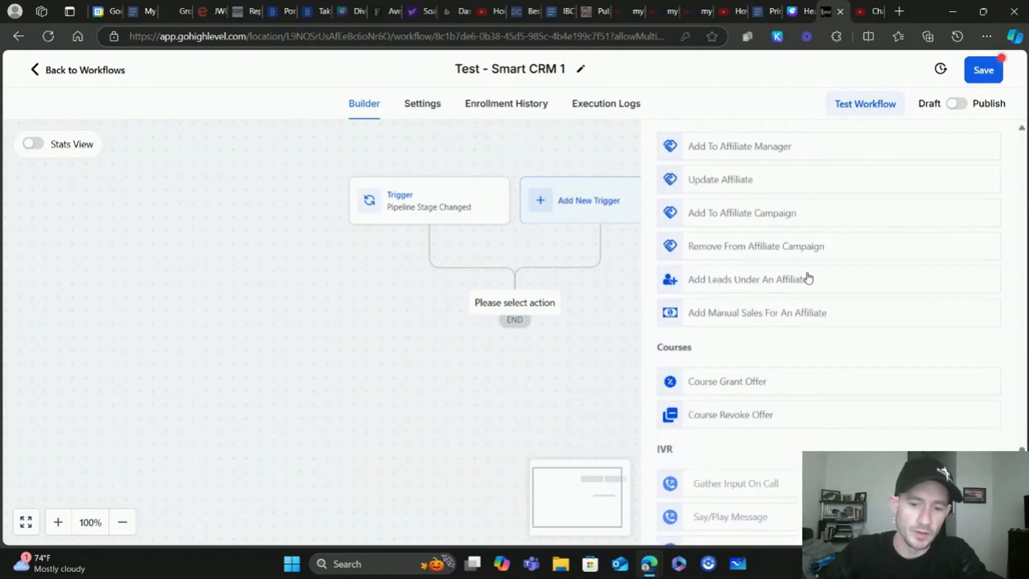
pyautogui.scroll(-4, 814, 274)
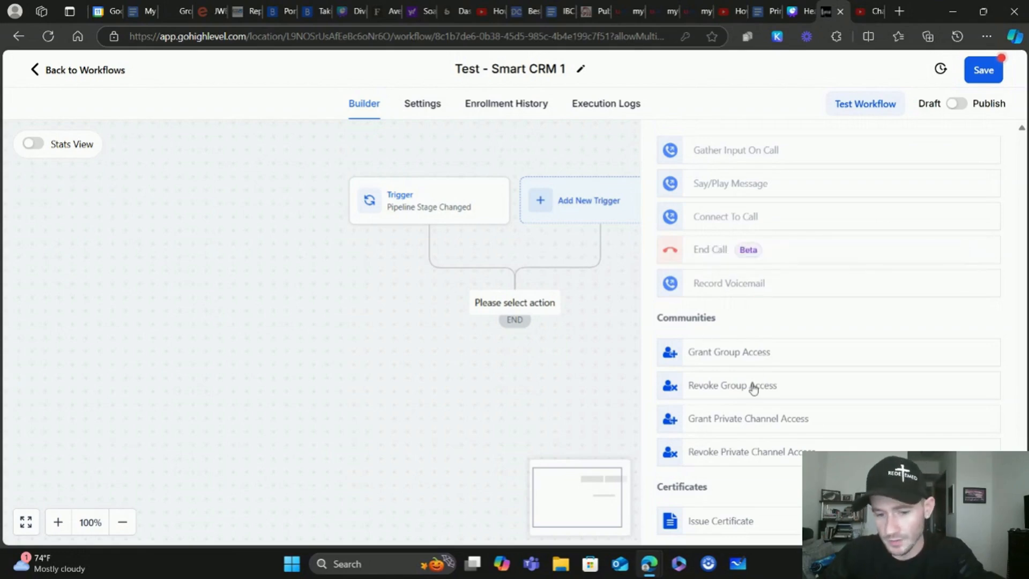
pyautogui.scroll(15, 754, 387)
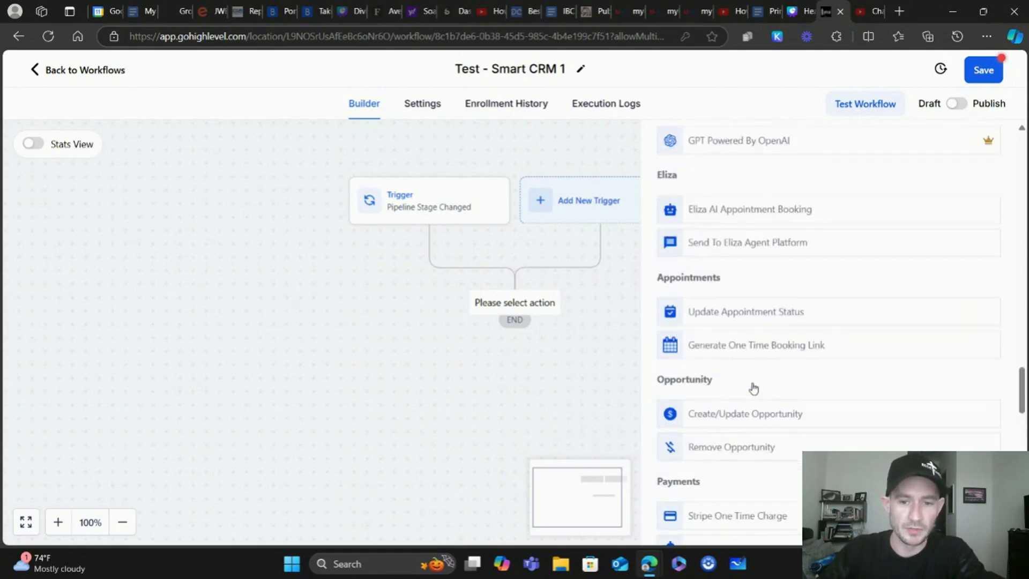
pyautogui.scroll(8, 754, 387)
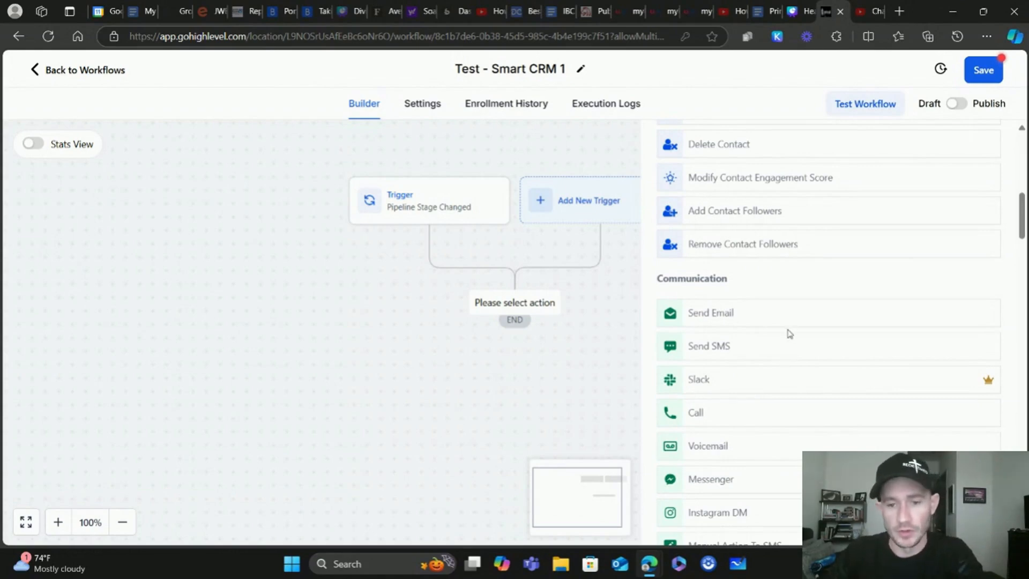
pyautogui.scroll(3, 790, 330)
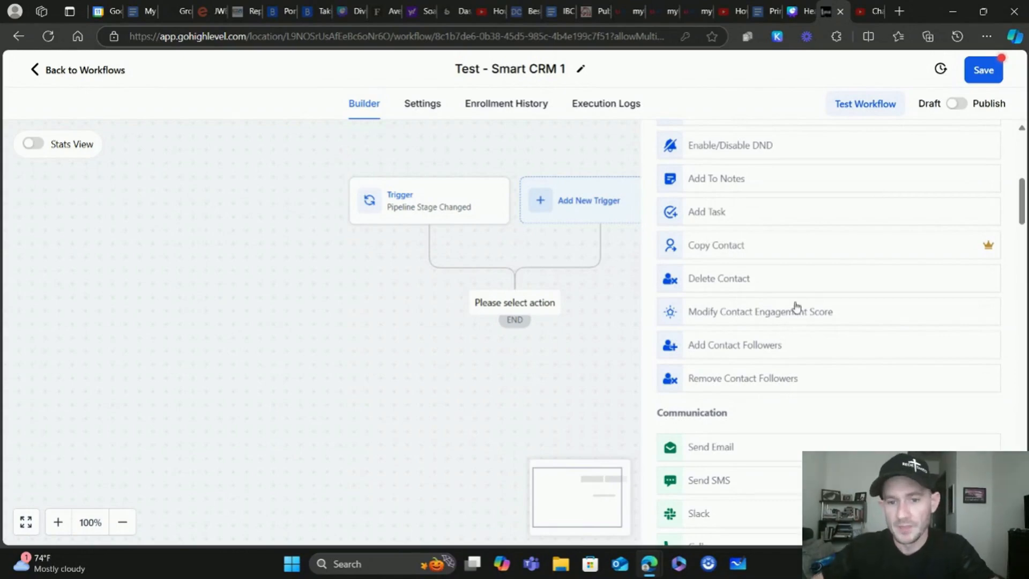
# Step: Draft an Add To Notes action with the note "Provided the wrong phone number" for the step after the trigger
pyautogui.scroll(1, 748, 197)
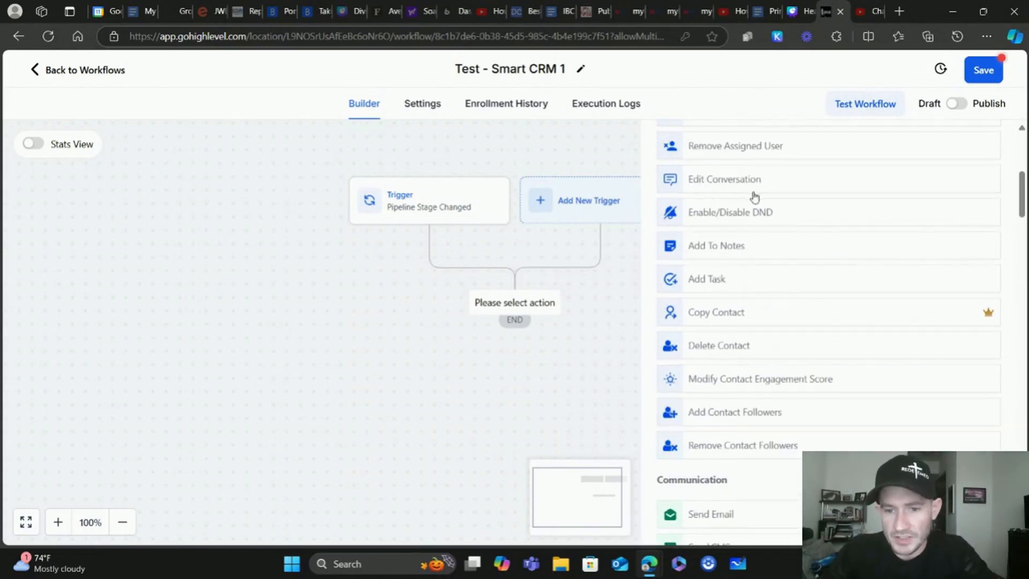
pyautogui.click(731, 247)
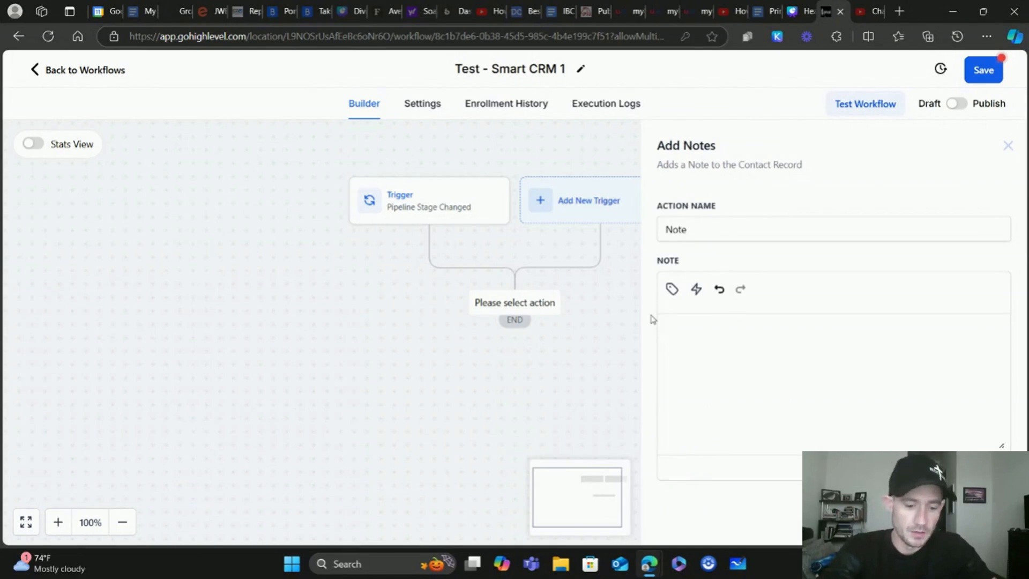
pyautogui.write('Provid')
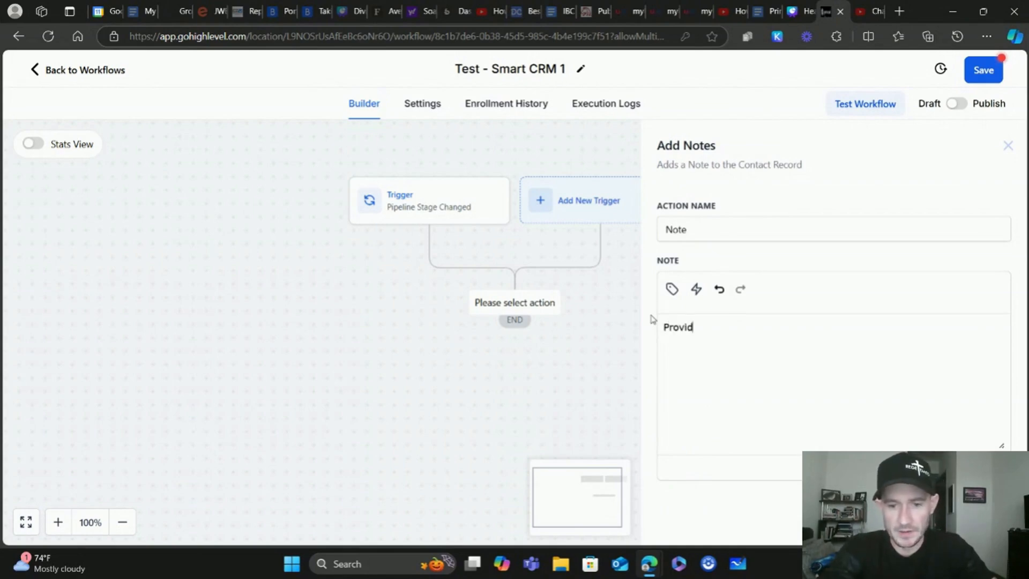
pyautogui.write('ed the wrong phone number')
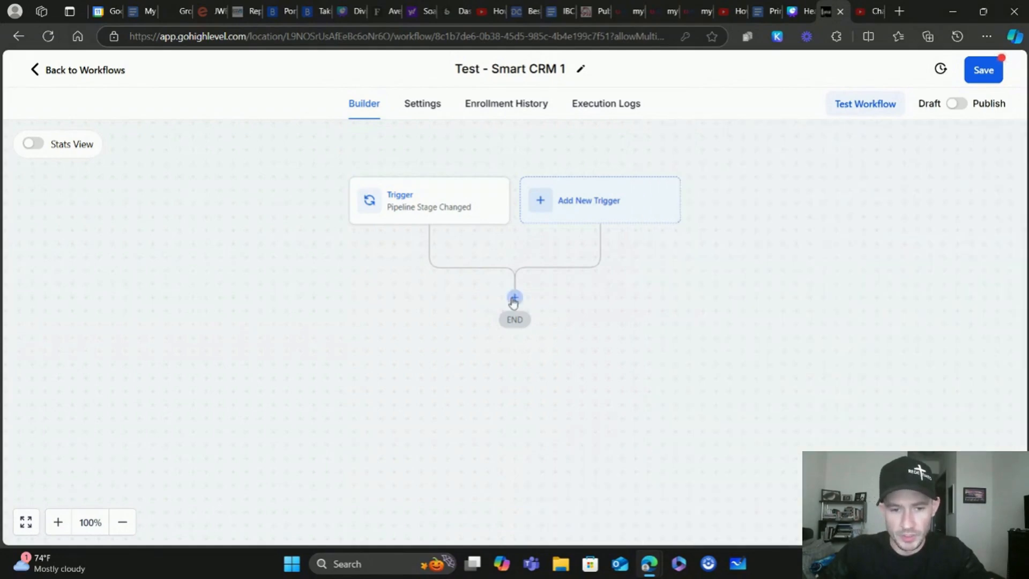
# Step: Draft an Add Contact Tag action with the tag text "provided wrong number" and close it without saving
pyautogui.click(515, 295)
pyautogui.click(732, 381)
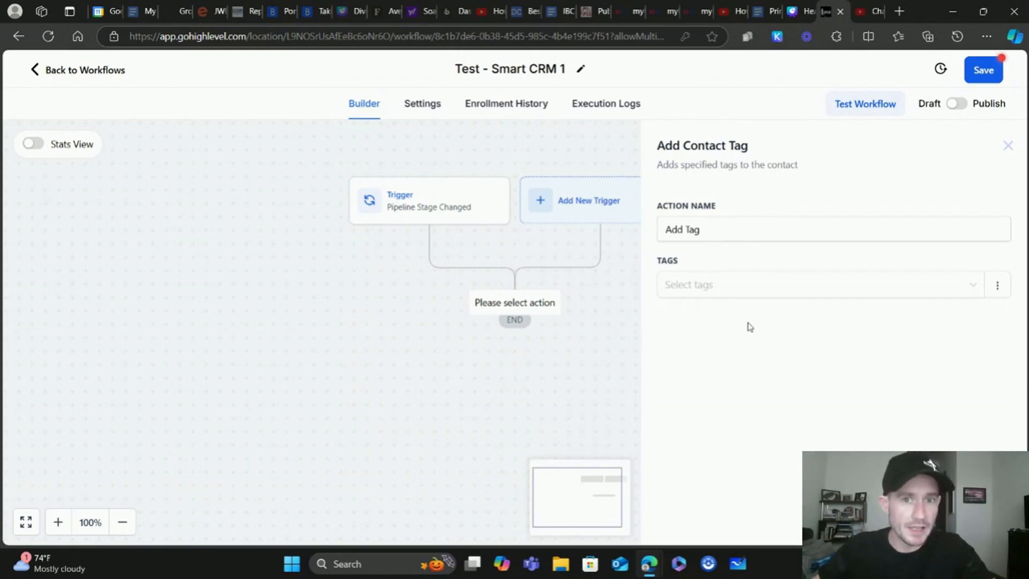
pyautogui.click(710, 285)
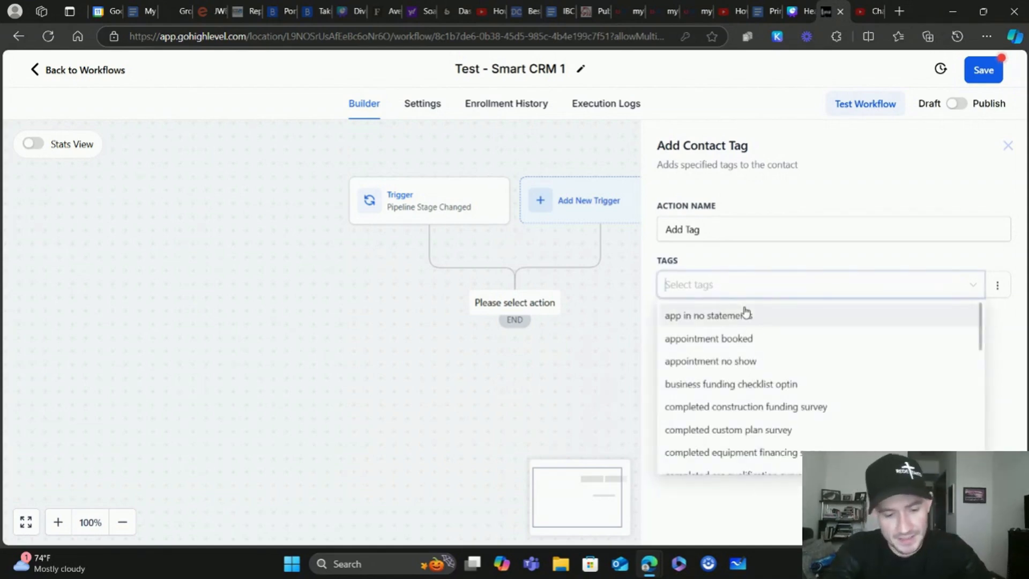
pyautogui.write('provided')
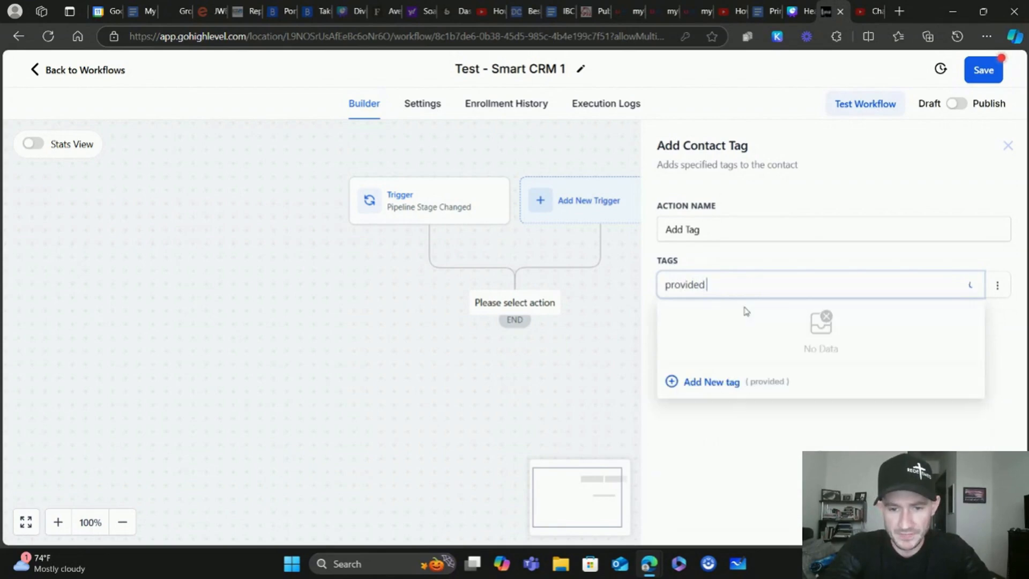
pyautogui.write(' wrong number')
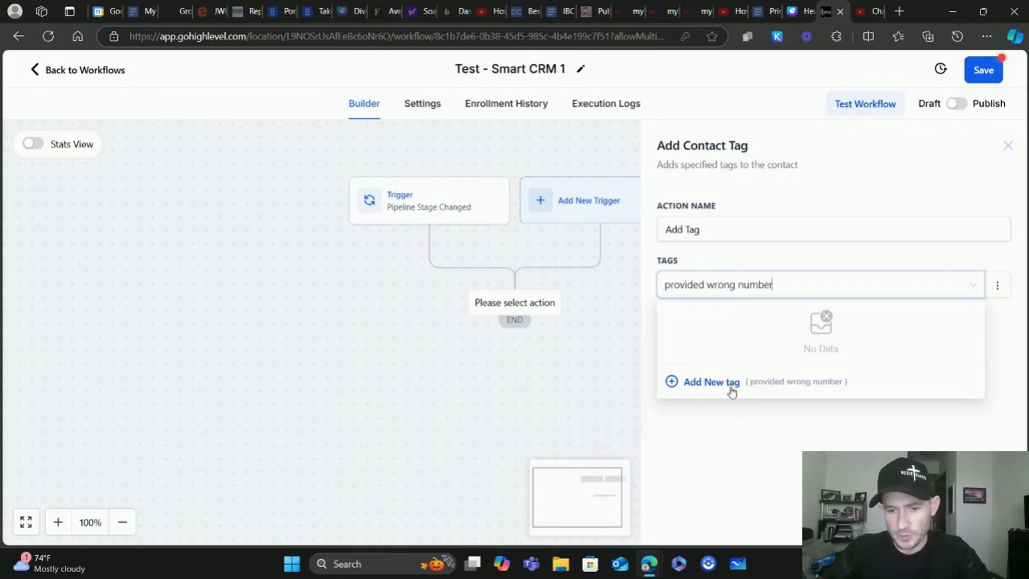
pyautogui.click(495, 298)
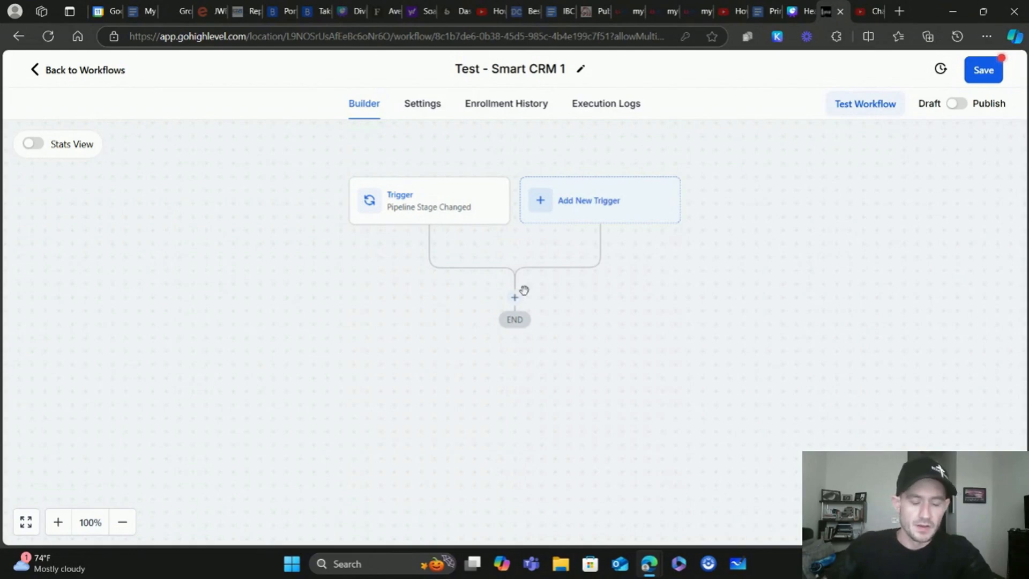
# Step: Search the workflow actions for "create" and choose Create/Update Opportunity for the step after the trigger
pyautogui.click(514, 297)
pyautogui.click(798, 210)
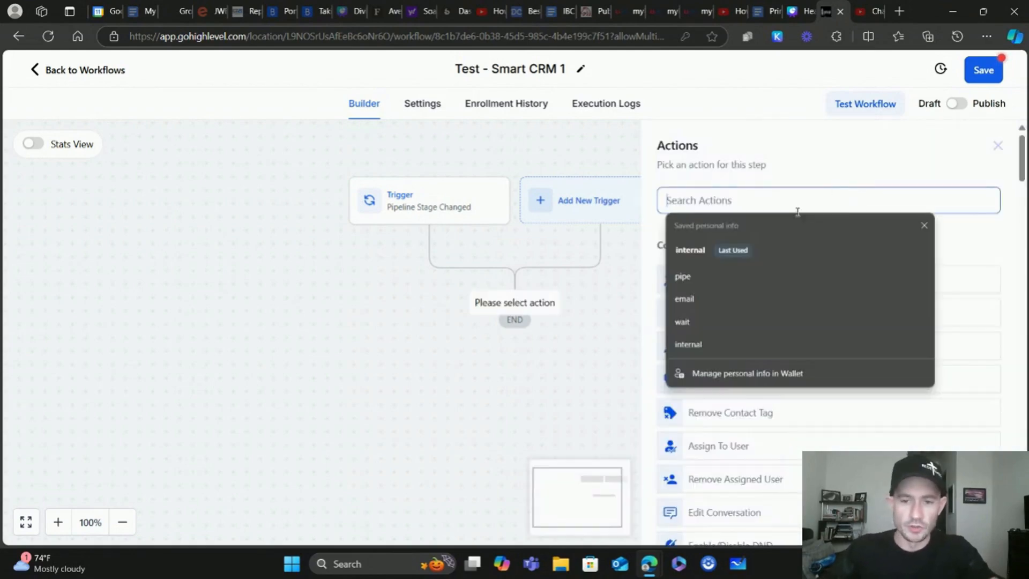
pyautogui.write('create')
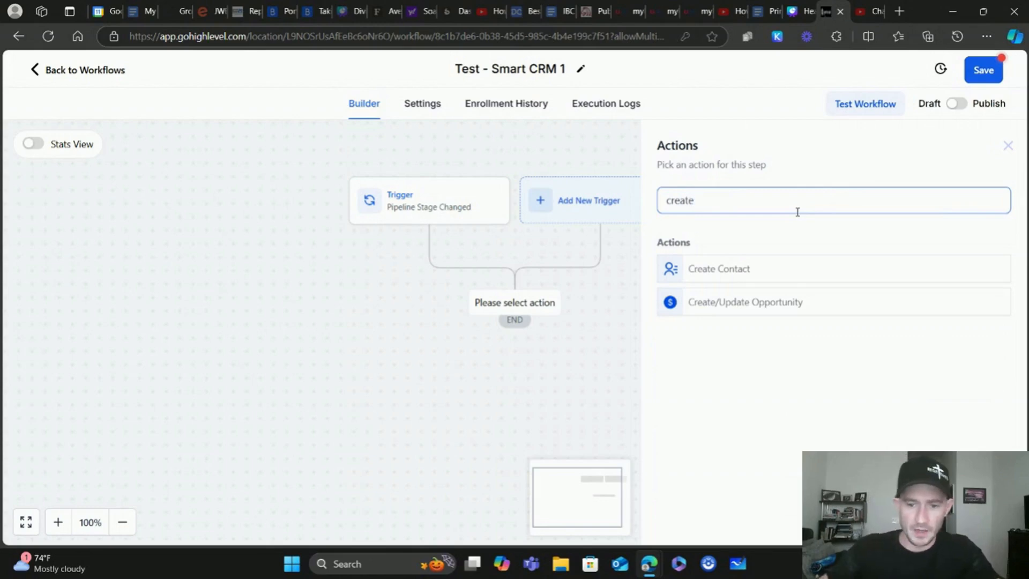
pyautogui.click(739, 303)
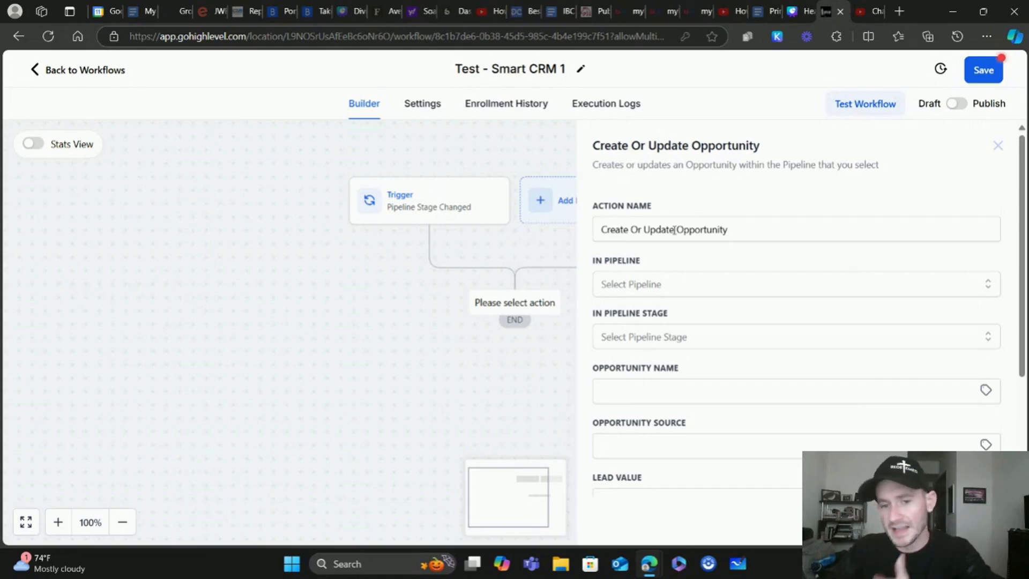
# Step: Set the opportunity action's pipeline to Business Funding and its pipeline stage to Application Received
pyautogui.click(655, 284)
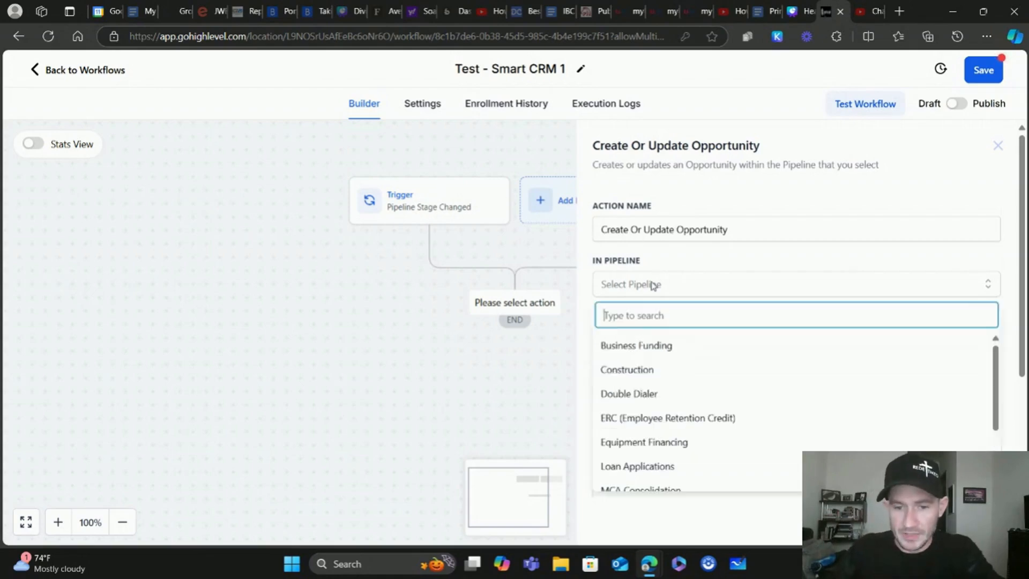
pyautogui.click(642, 345)
pyautogui.click(662, 341)
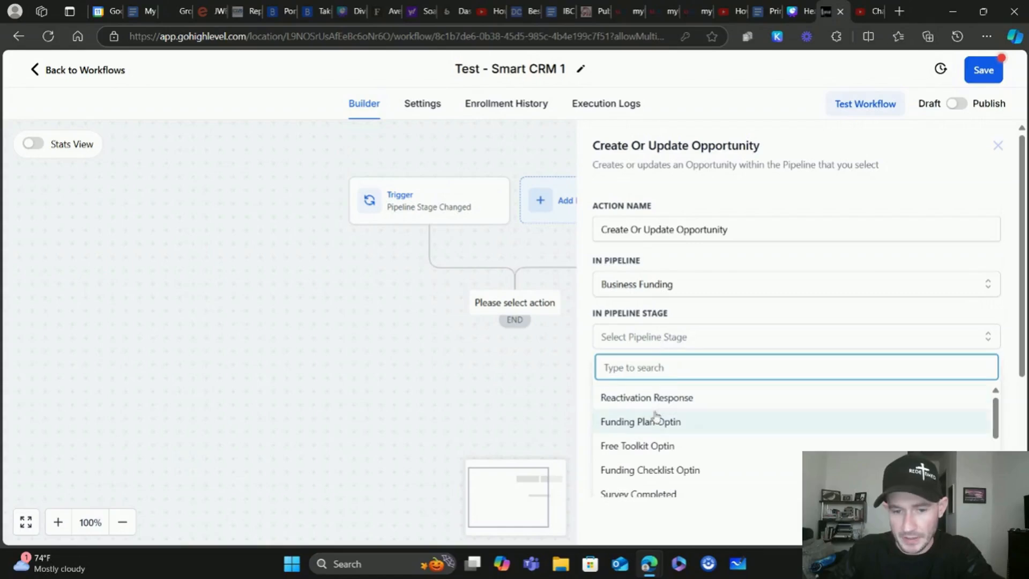
pyautogui.scroll(-5, 674, 424)
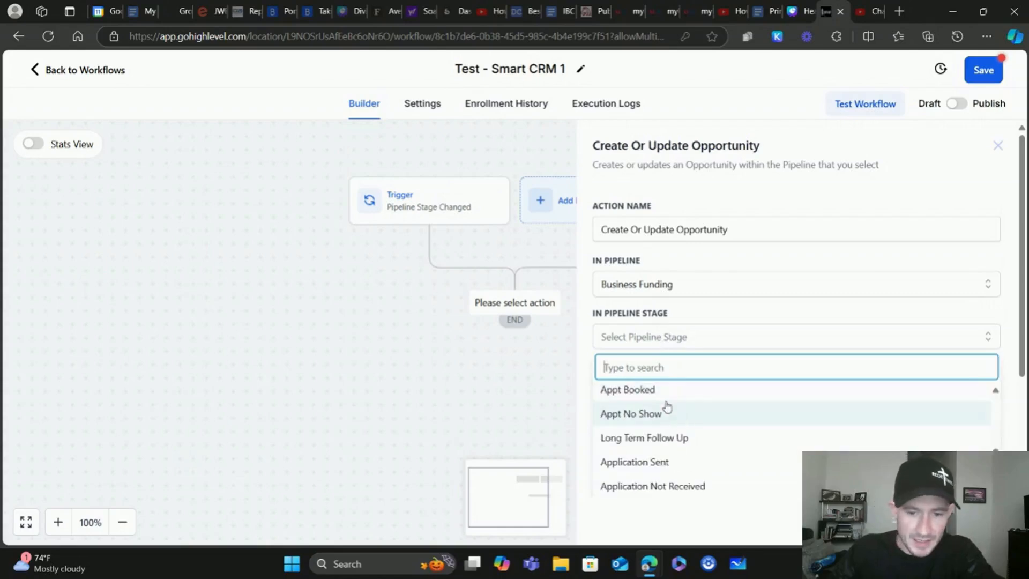
pyautogui.scroll(2, 673, 413)
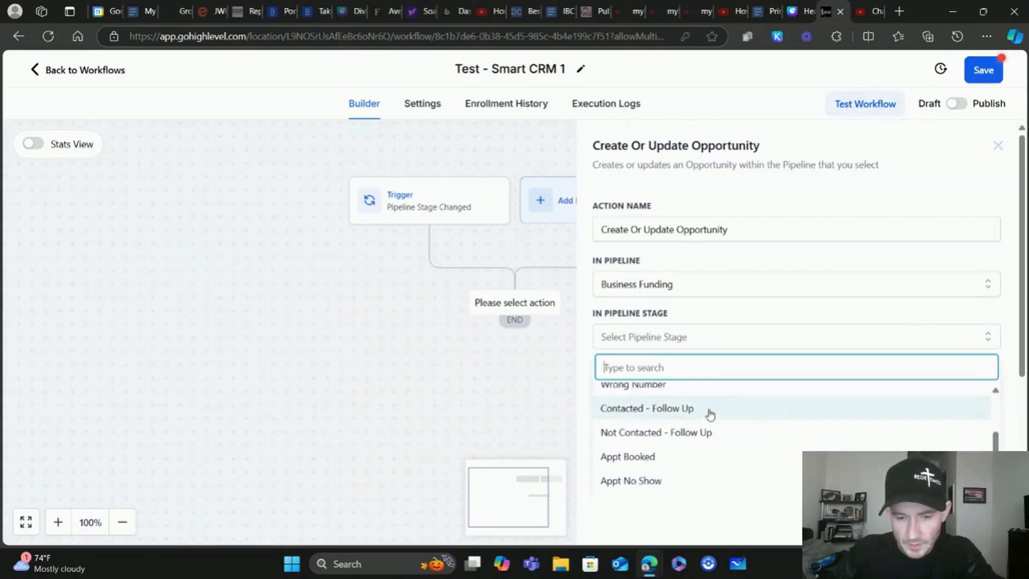
pyautogui.scroll(-4, 707, 414)
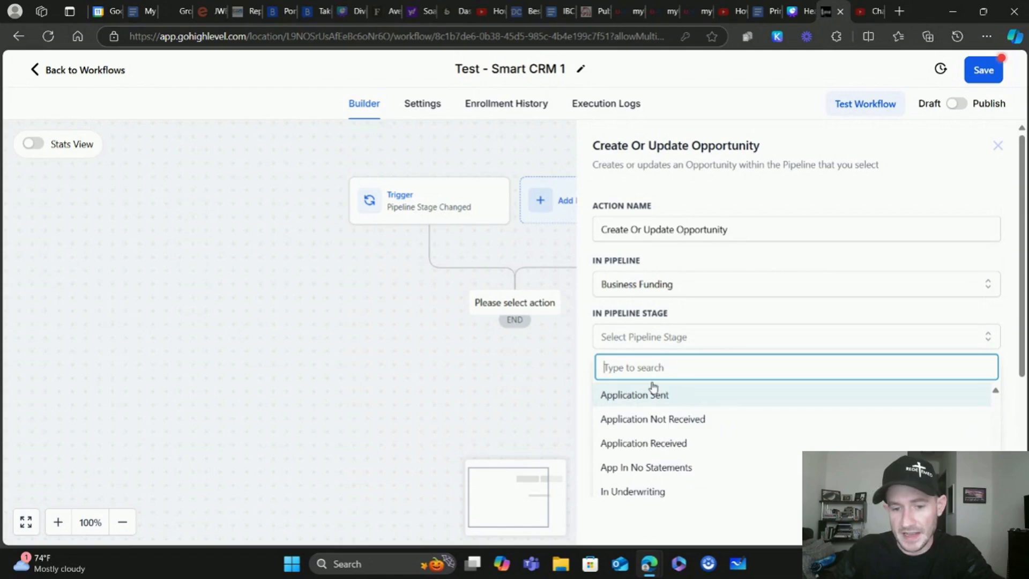
pyautogui.click(632, 444)
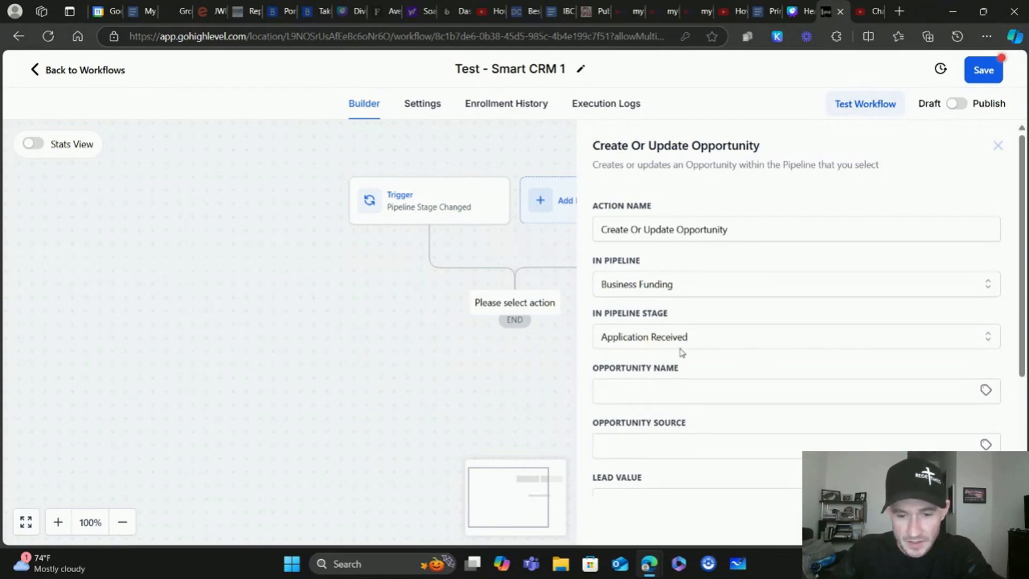
# Step: Fill the opportunity name with the contact's Full Name custom value
pyautogui.scroll(-3, 679, 353)
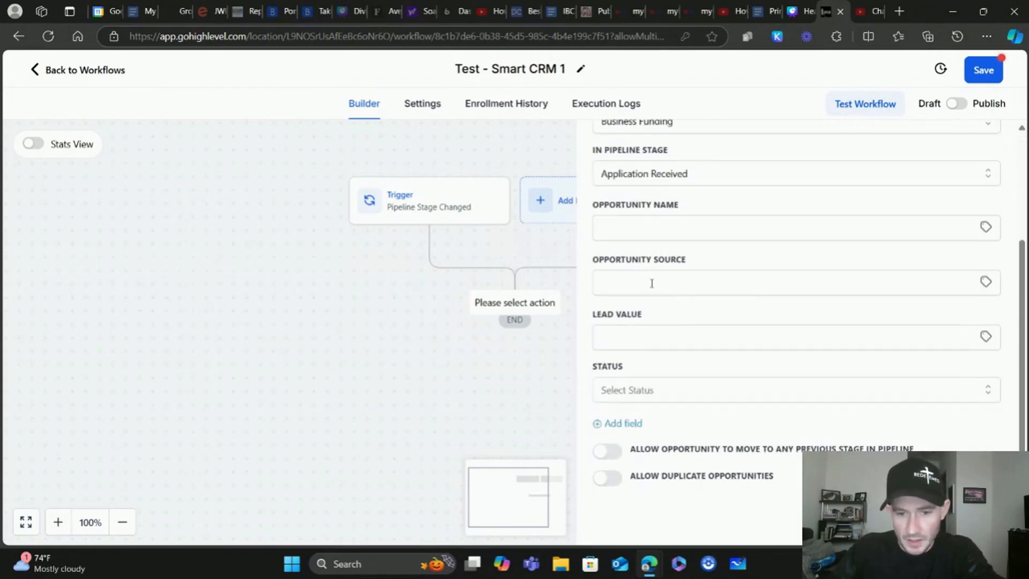
pyautogui.click(986, 227)
pyautogui.click(917, 272)
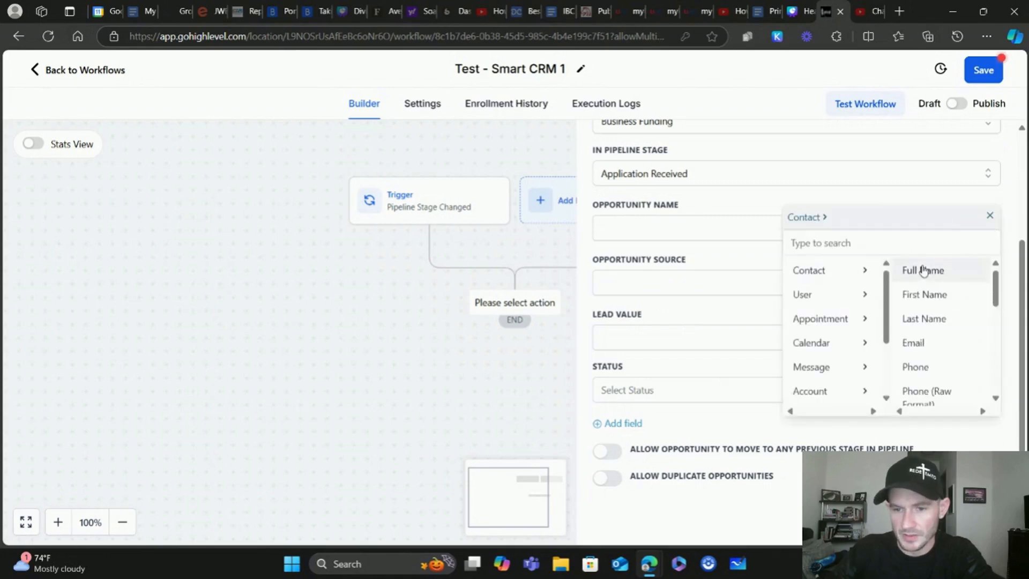
pyautogui.click(916, 269)
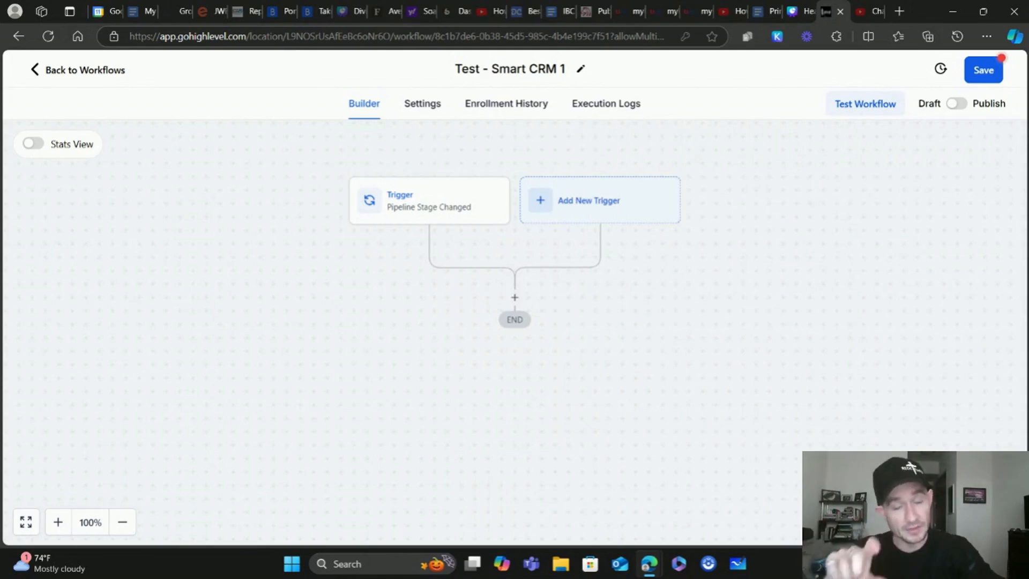
# Step: Search the workflow actions for "sms" and choose Send SMS for the step after the trigger
pyautogui.click(514, 299)
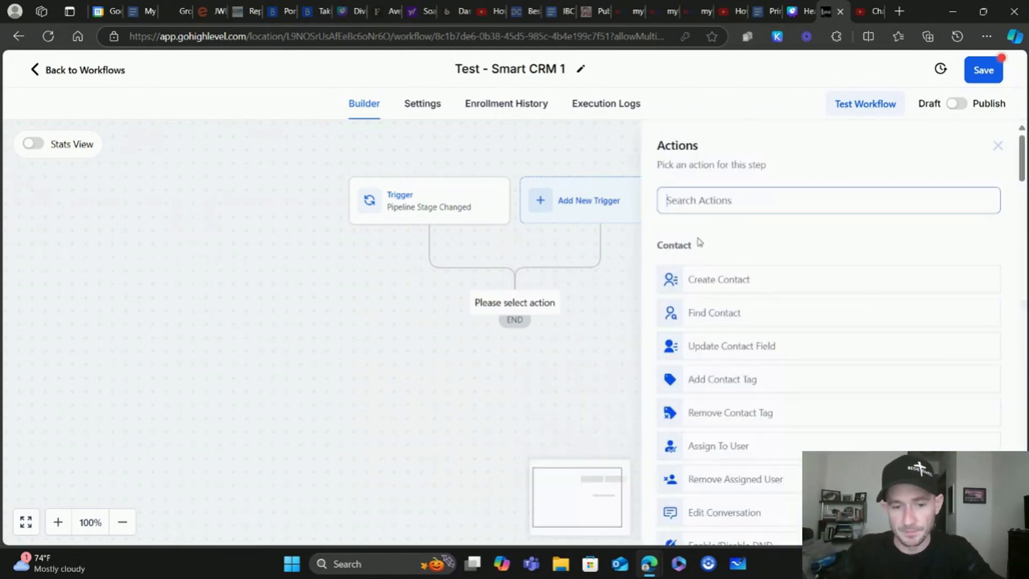
pyautogui.write('sms')
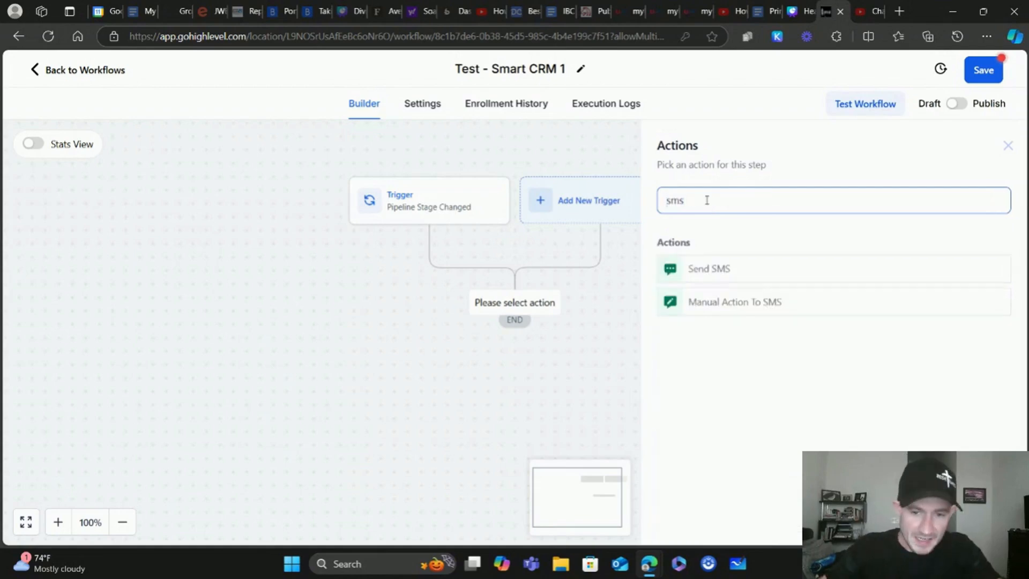
pyautogui.click(702, 273)
# Step: Begin the SMS message with "Hey" followed by the contact's First Name custom value
pyautogui.click(707, 400)
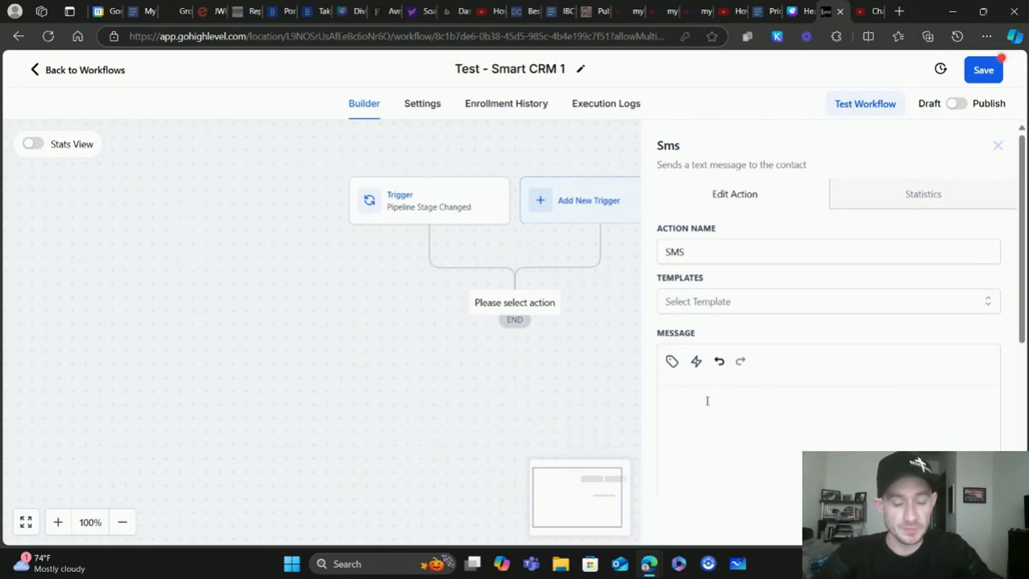
pyautogui.write('Hey')
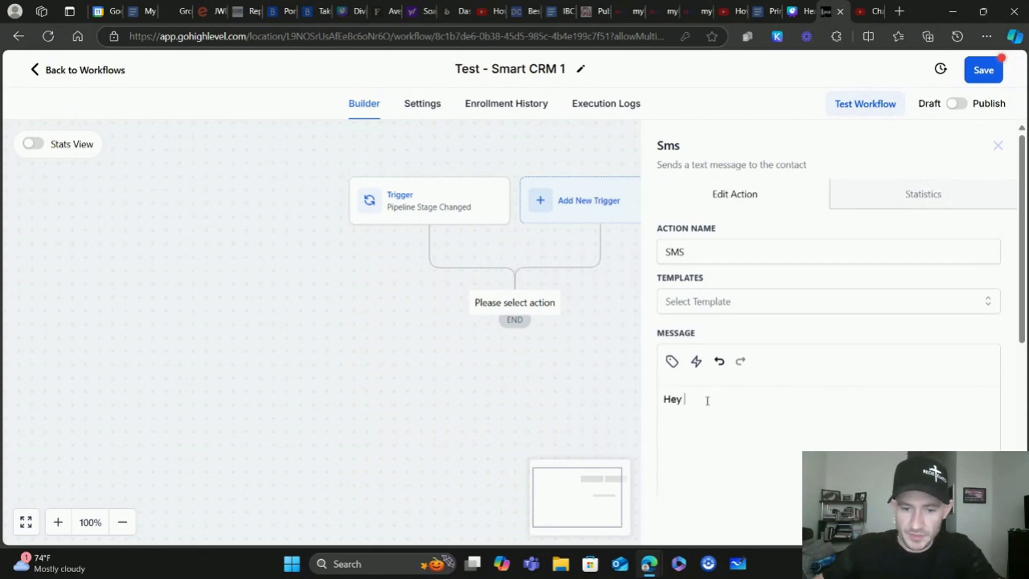
pyautogui.click(672, 362)
pyautogui.click(611, 101)
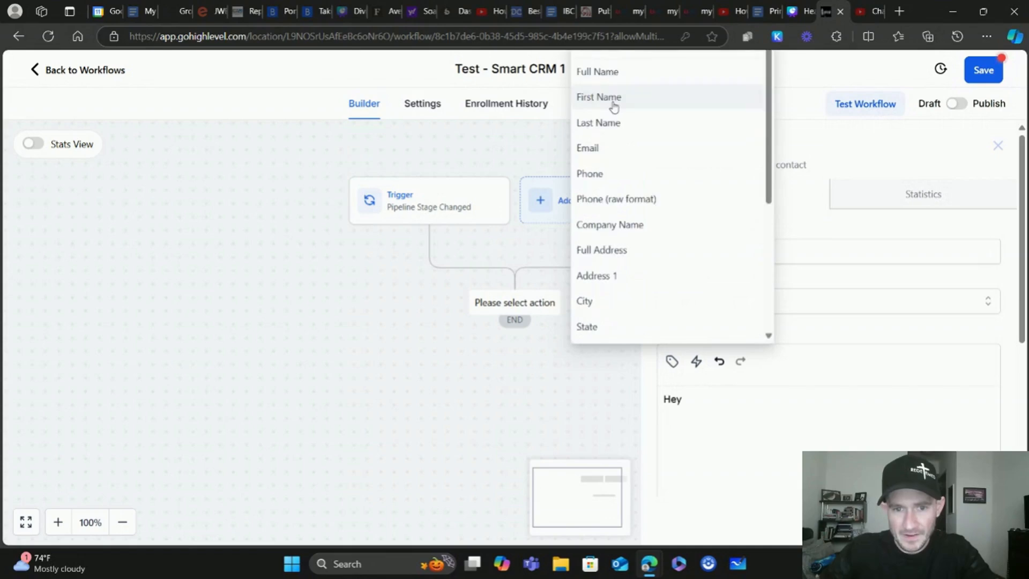
pyautogui.click(604, 97)
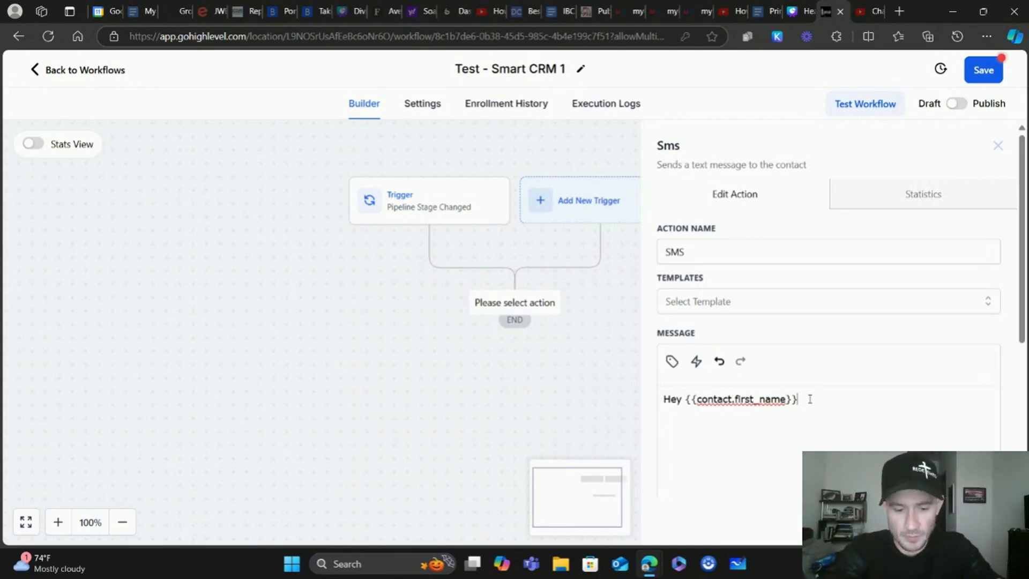
# Step: Continue the SMS message with "! Just wanted to let you know that your application for funding has just reached the underwriters desk."
pyautogui.write('! J')
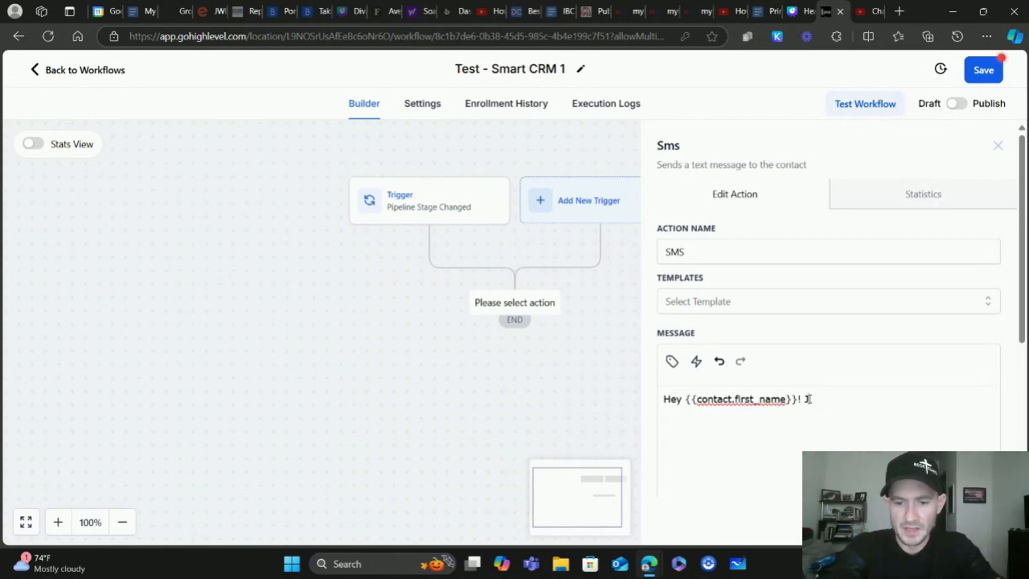
pyautogui.write('ust wanted to let y')
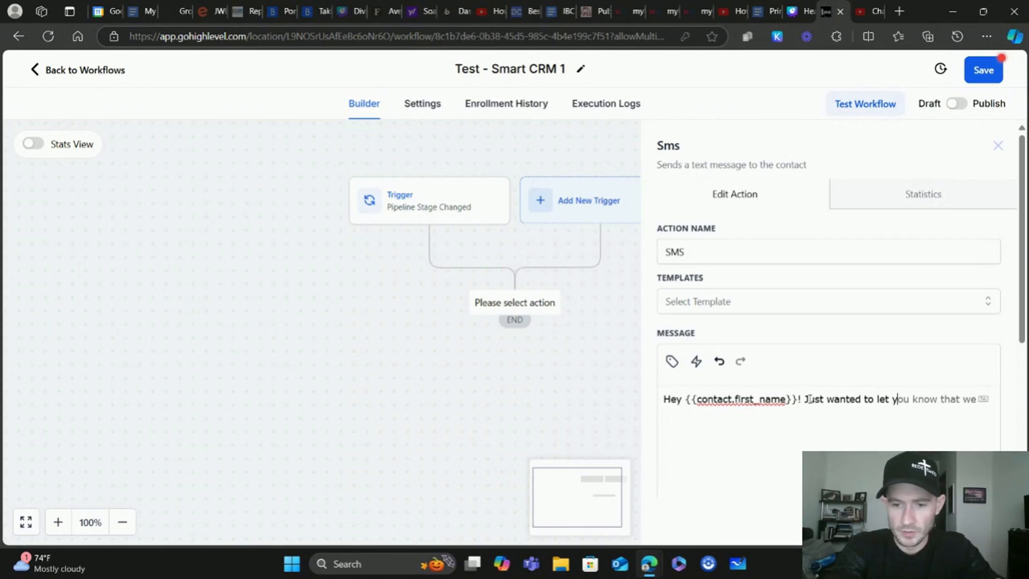
pyautogui.write('ou know that your ')
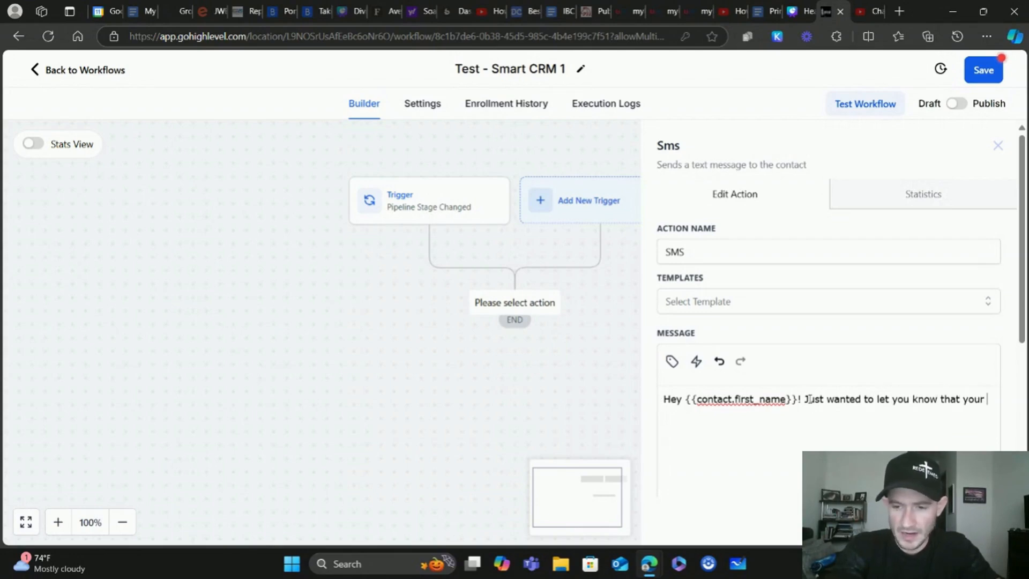
pyautogui.write('application for fun')
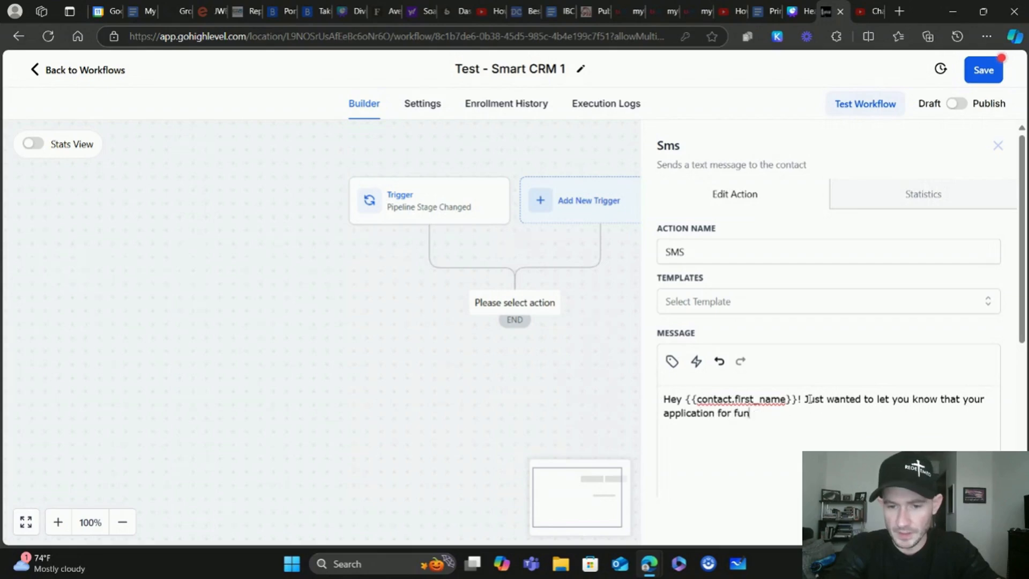
pyautogui.write('ding ha')
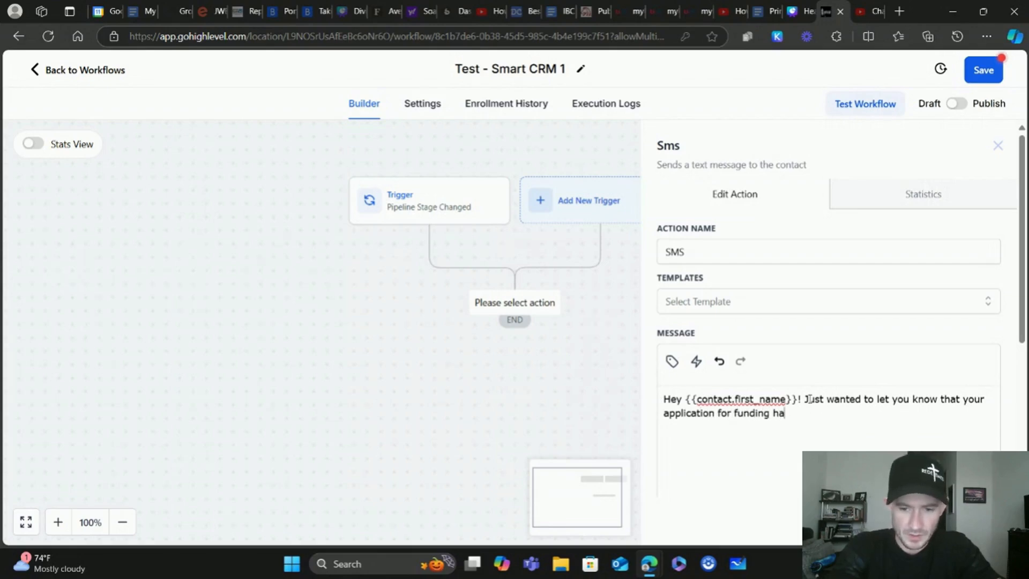
pyautogui.write('s just reached the u')
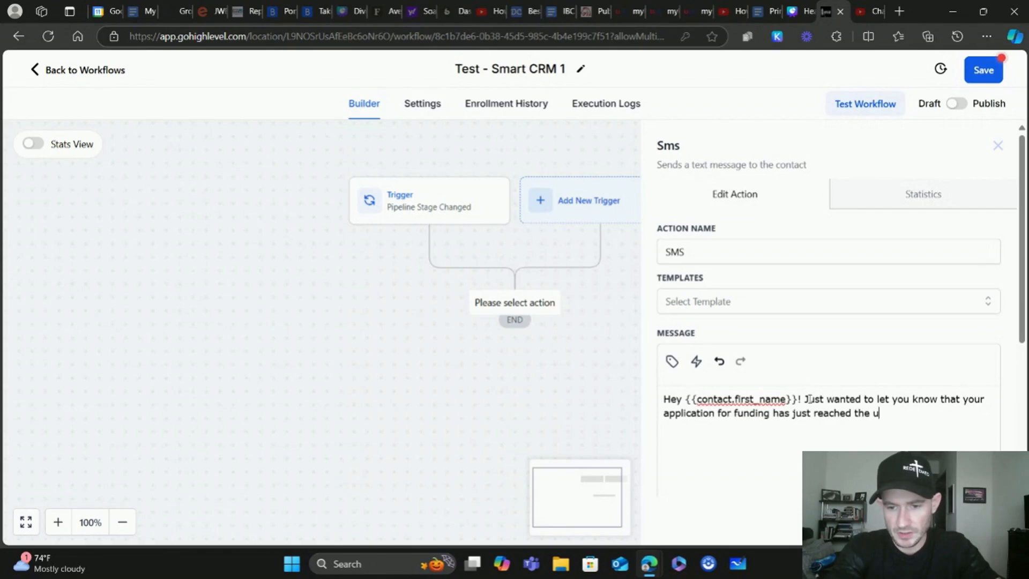
pyautogui.write('nderwriters')
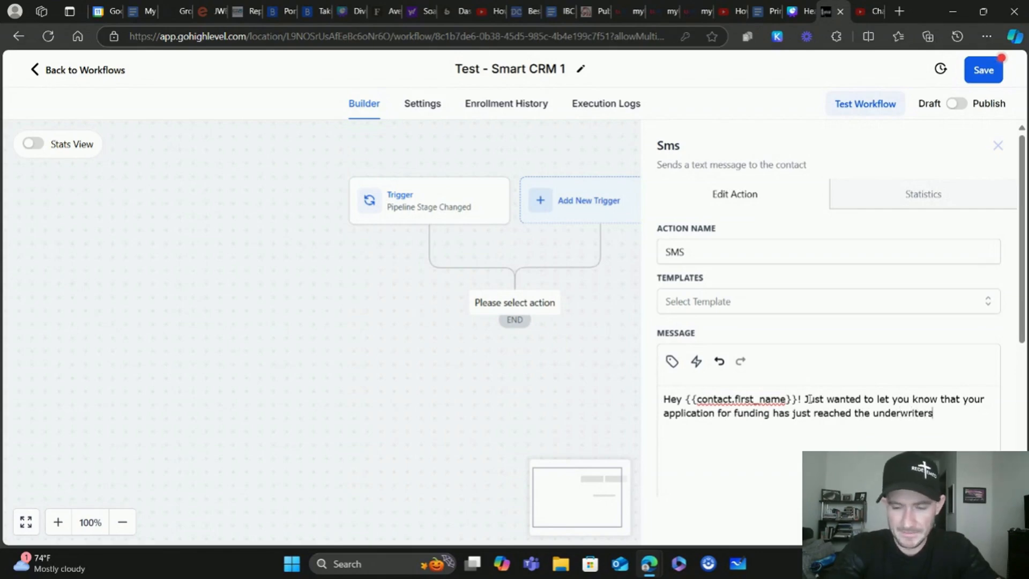
pyautogui.write(' desk.')
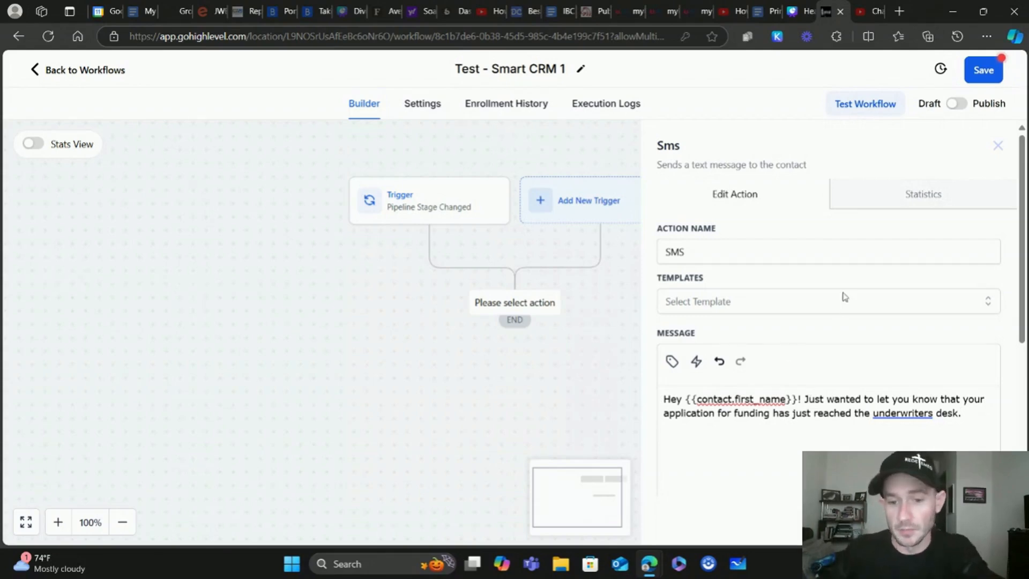
# Step: Save the SMS action and add a Send Email action directly after it, searching the workflow actions for "email"
pyautogui.click(969, 522)
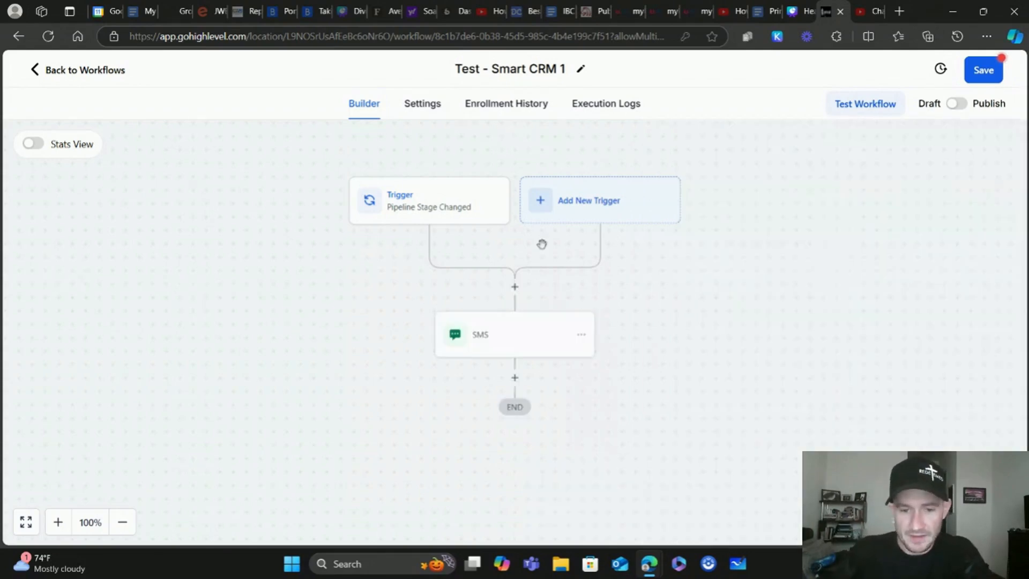
pyautogui.click(515, 377)
pyautogui.click(706, 207)
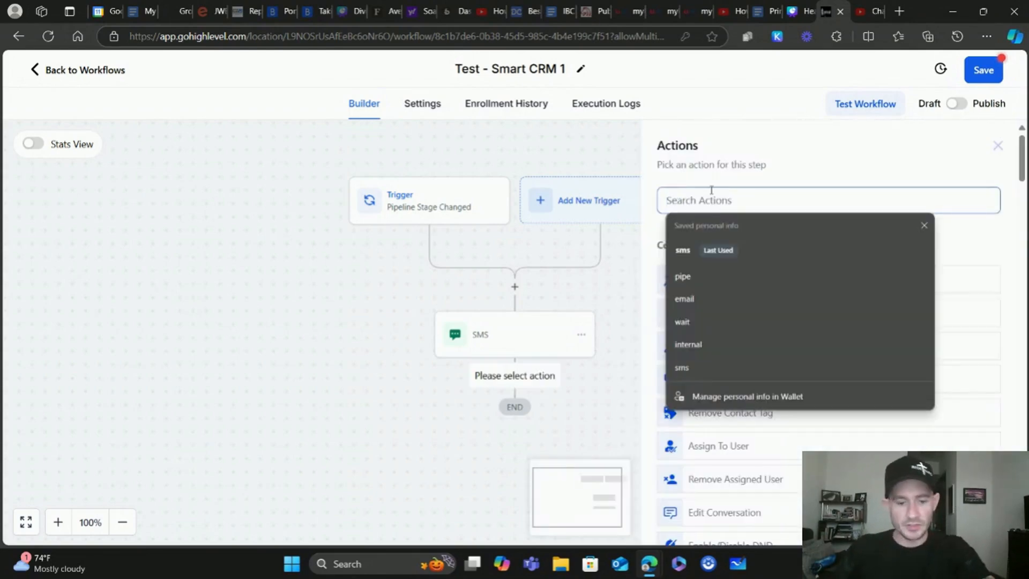
pyautogui.write('email')
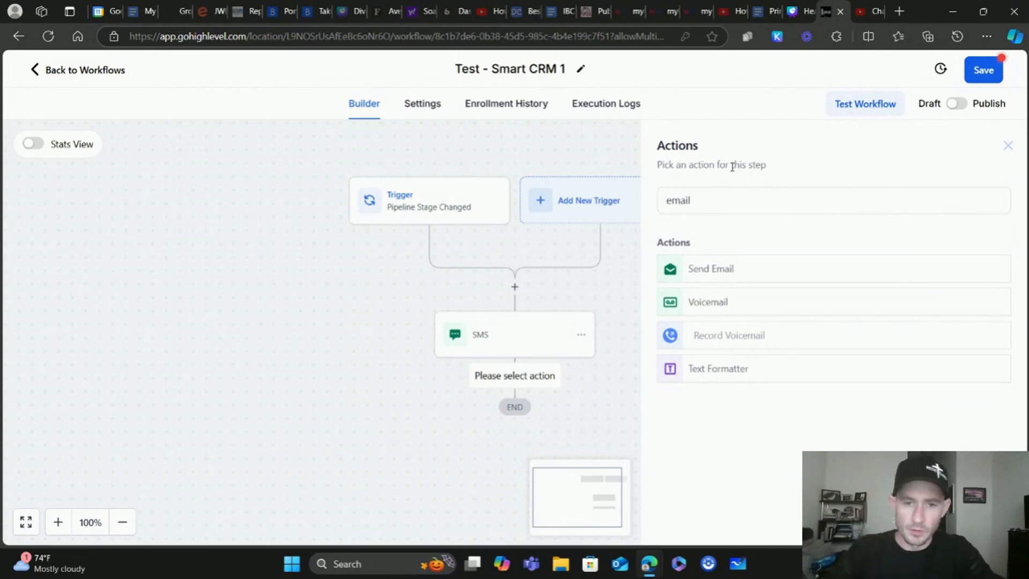
pyautogui.click(733, 270)
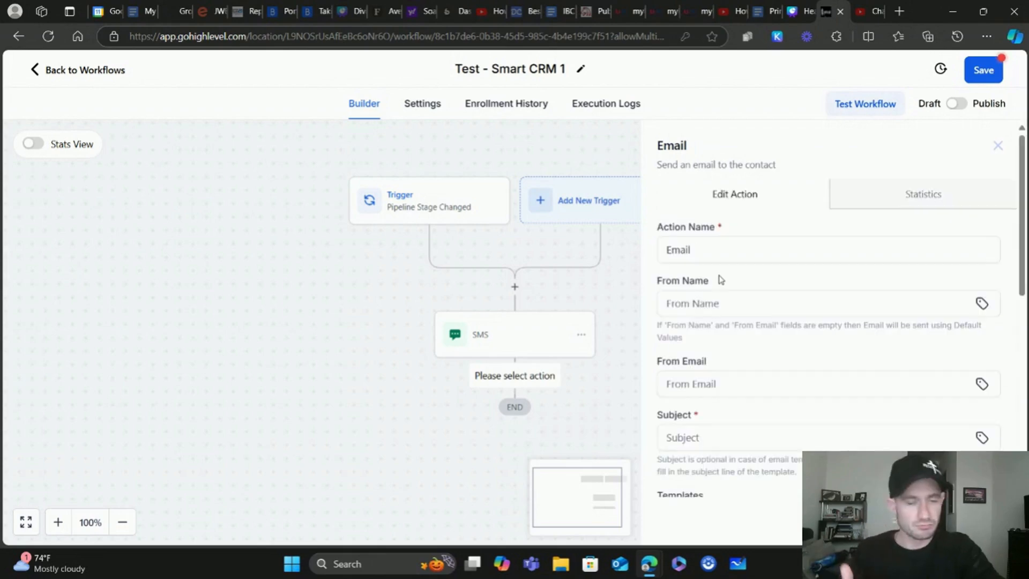
# Step: Apply the template "Advanced Follow-Up - Processing Needed - Email 1" to the email action and save the action
pyautogui.scroll(-5, 743, 290)
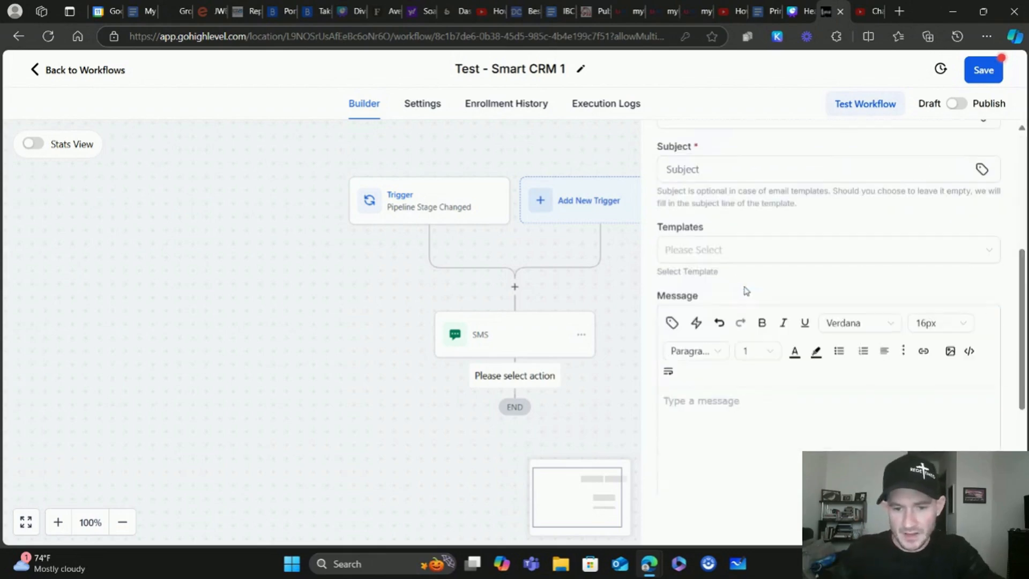
pyautogui.click(699, 258)
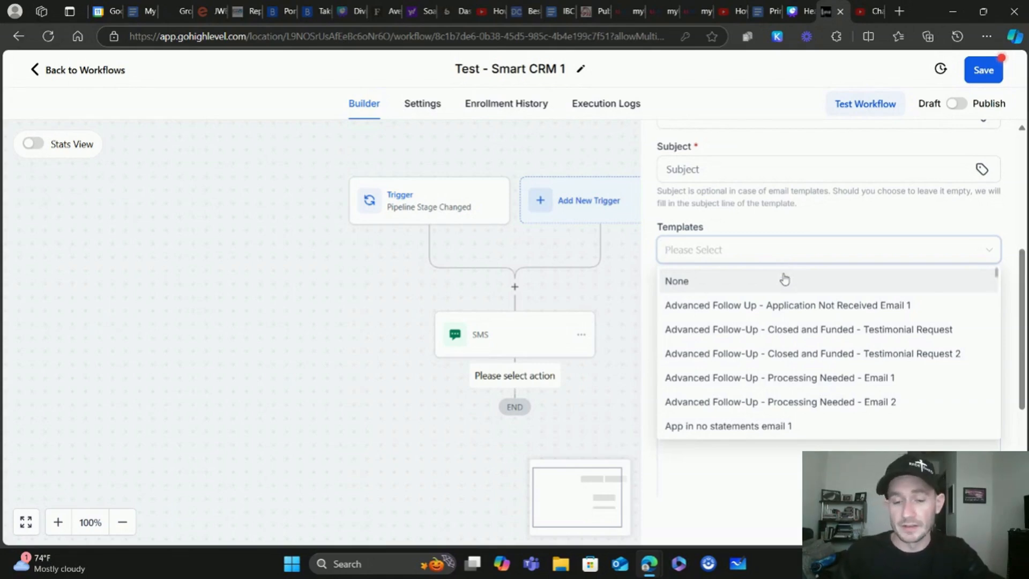
pyautogui.click(823, 378)
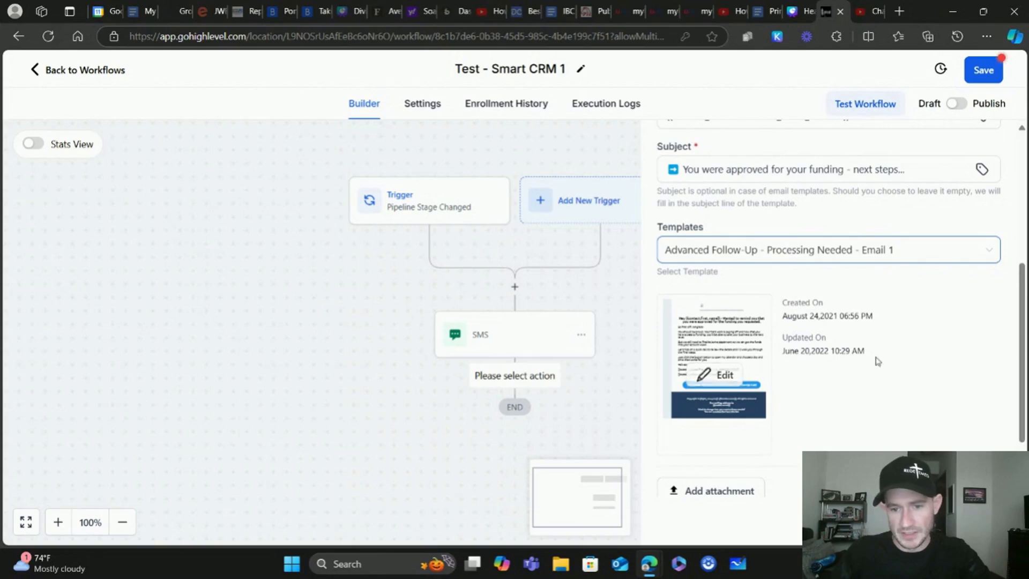
pyautogui.scroll(5, 878, 361)
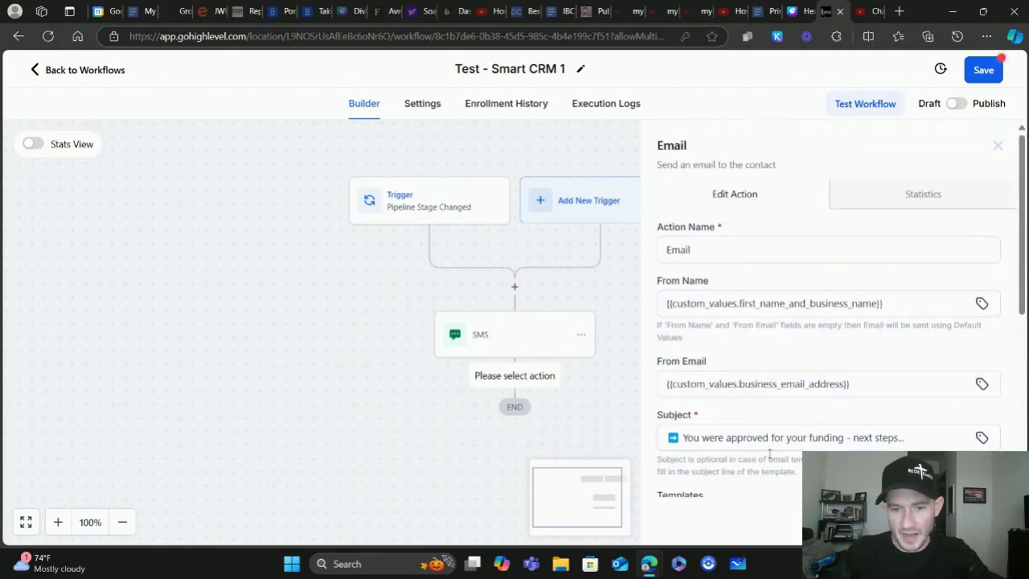
pyautogui.scroll(-5, 793, 295)
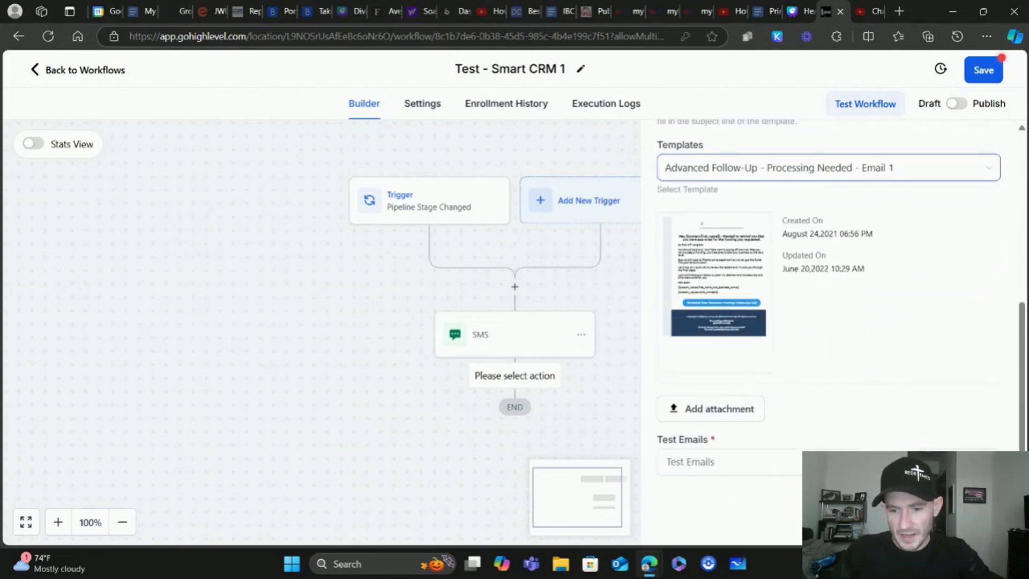
pyautogui.click(968, 522)
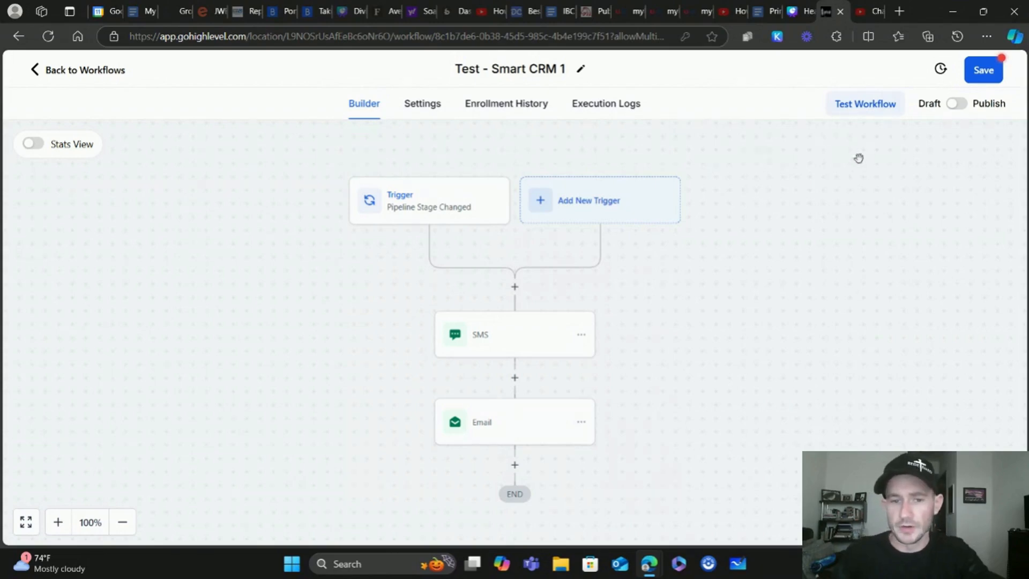
# Step: Search the actions for "internal", add Send Internal Notification after the Email step, and set its notification type to Email
pyautogui.scroll(-3, 826, 199)
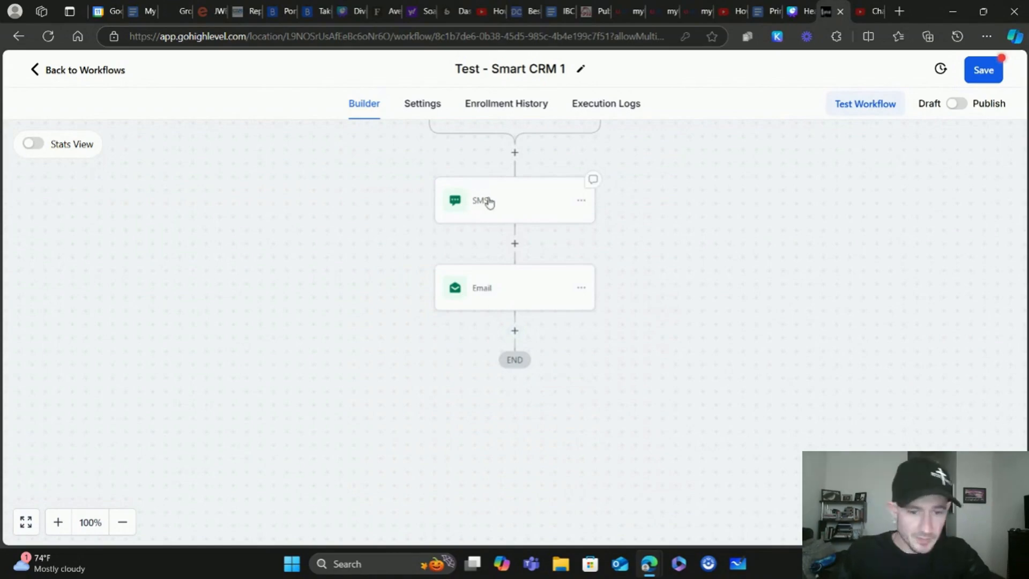
pyautogui.click(515, 331)
pyautogui.click(729, 199)
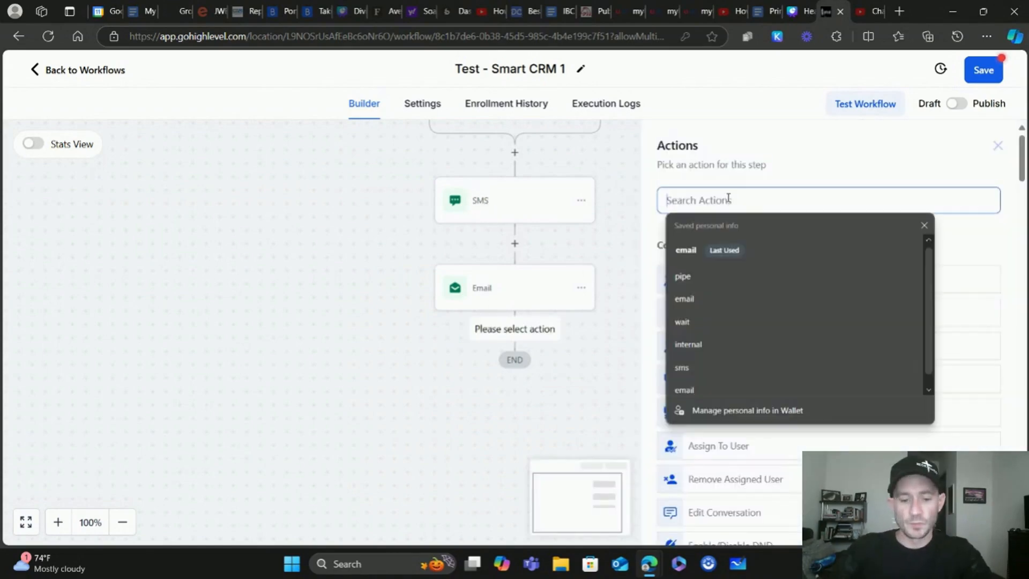
pyautogui.write('internal')
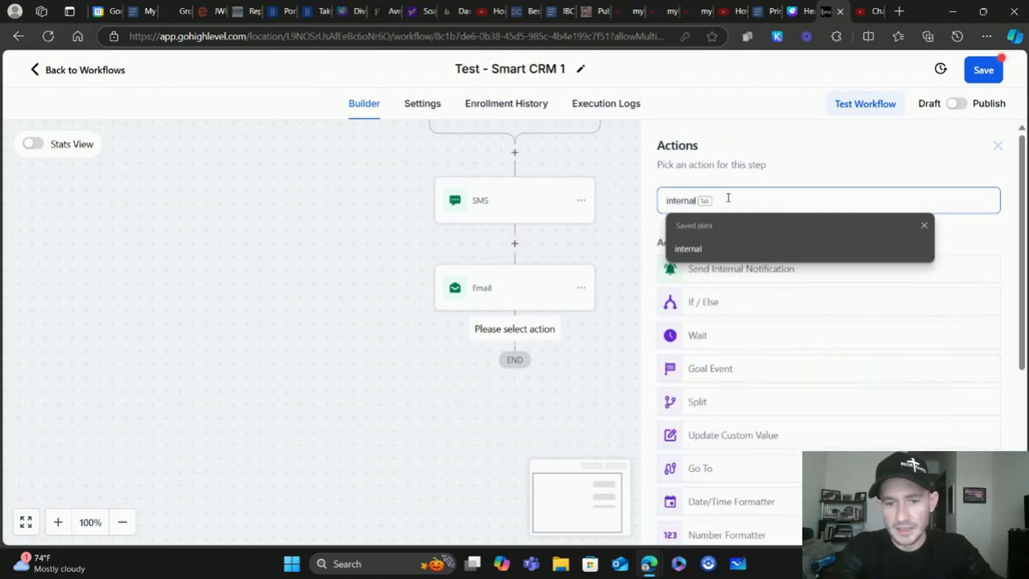
pyautogui.click(743, 268)
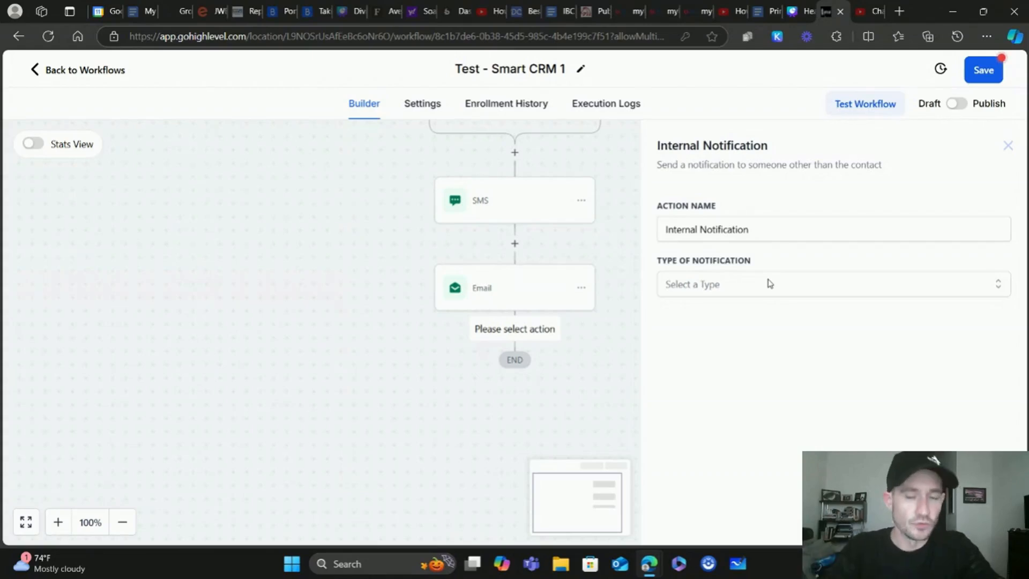
pyautogui.click(728, 284)
pyautogui.click(718, 321)
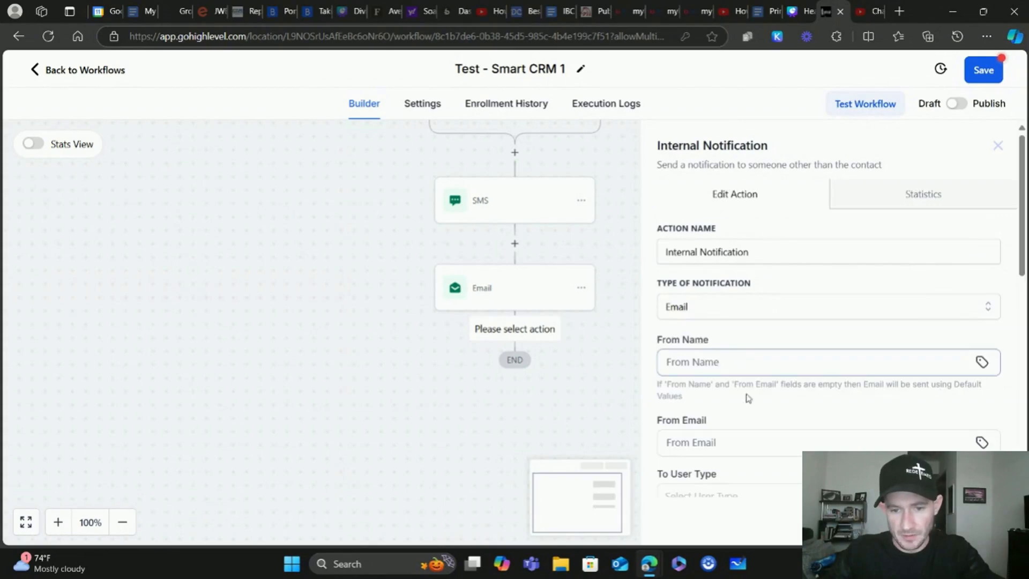
# Step: Set the internal notification's recipient user type to Custom Email, leaving the sender and custom email address fields blank
pyautogui.scroll(-3, 746, 395)
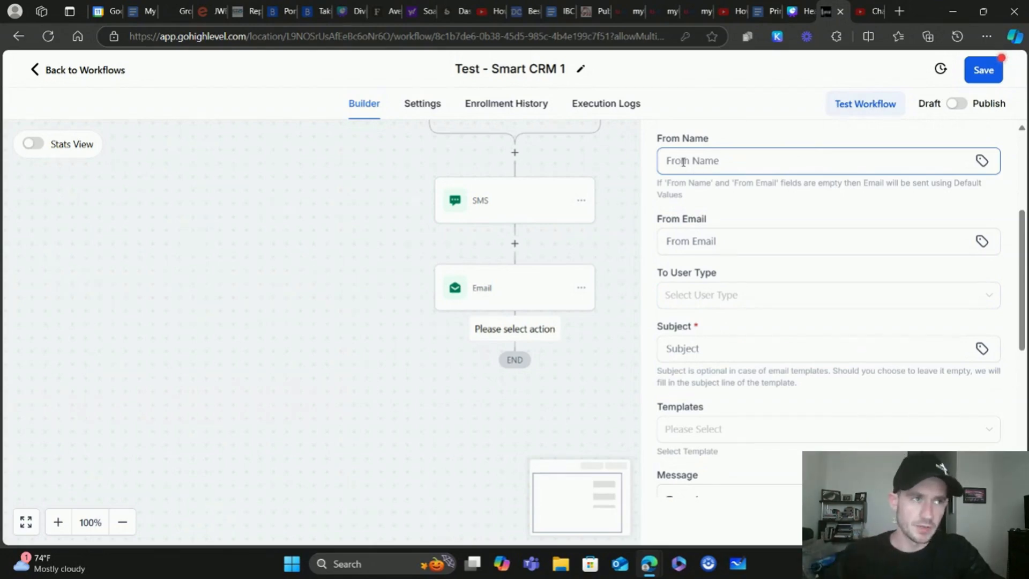
pyautogui.click(697, 240)
pyautogui.click(729, 223)
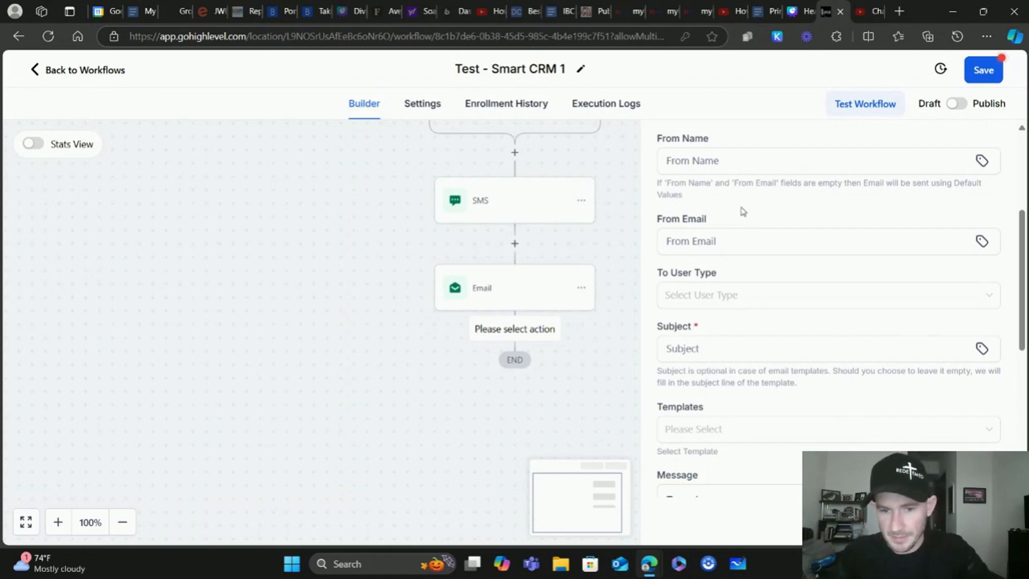
pyautogui.scroll(-2, 732, 213)
pyautogui.click(708, 236)
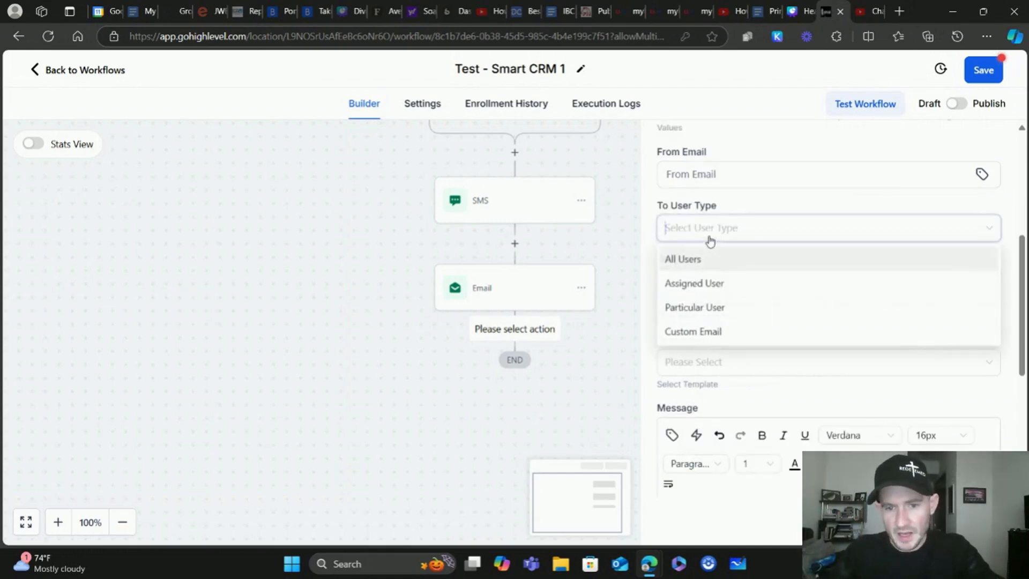
pyautogui.click(703, 333)
pyautogui.click(677, 282)
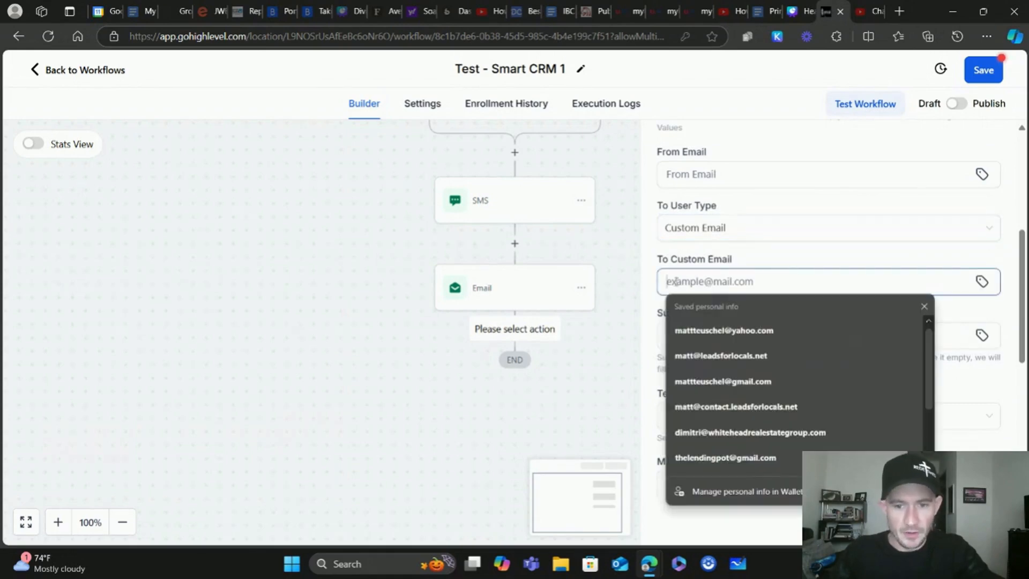
pyautogui.click(767, 264)
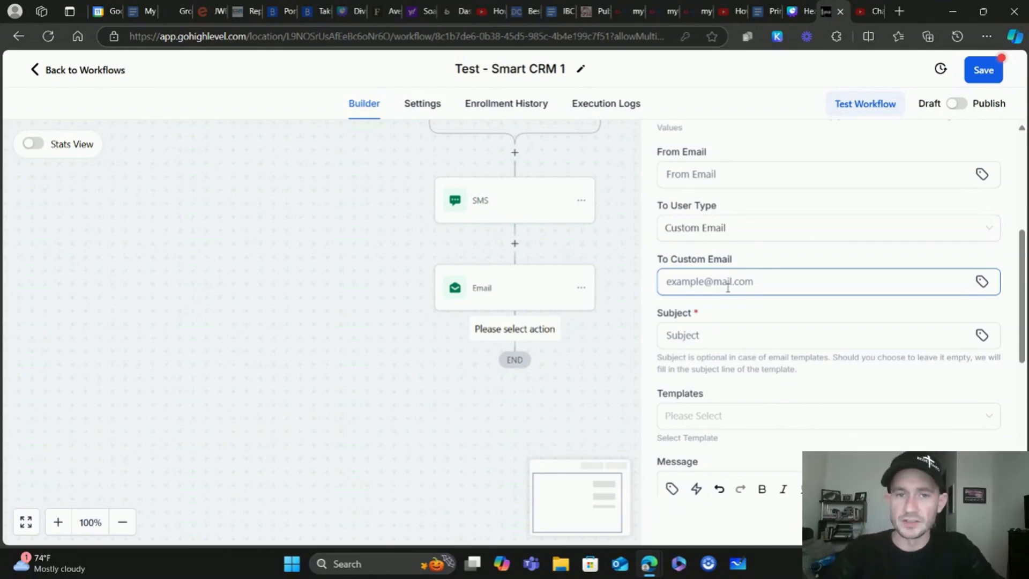
# Step: Fill in the internal notification's subject as "New Appointment No Show"
pyautogui.click(713, 335)
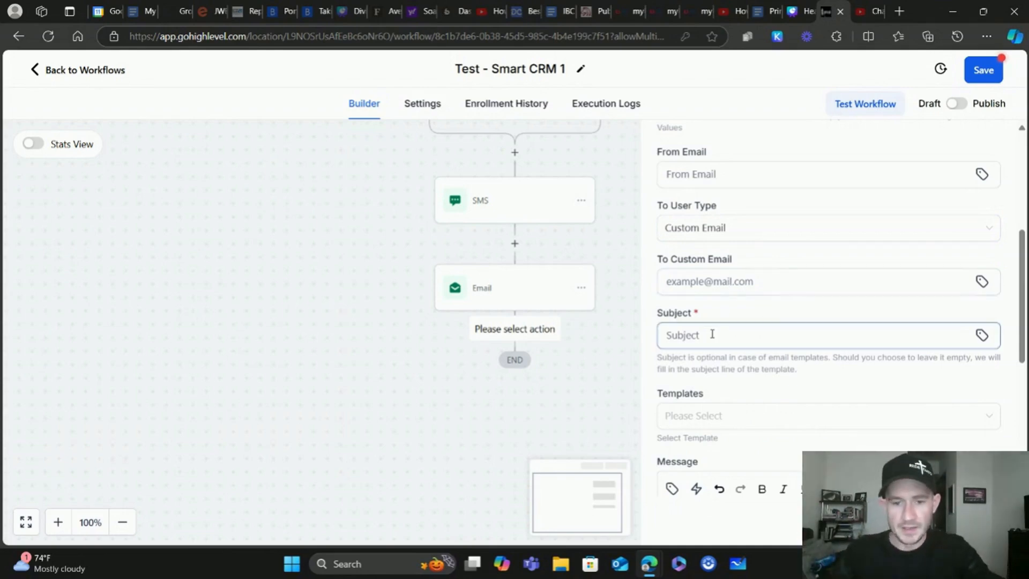
pyautogui.write('New appo')
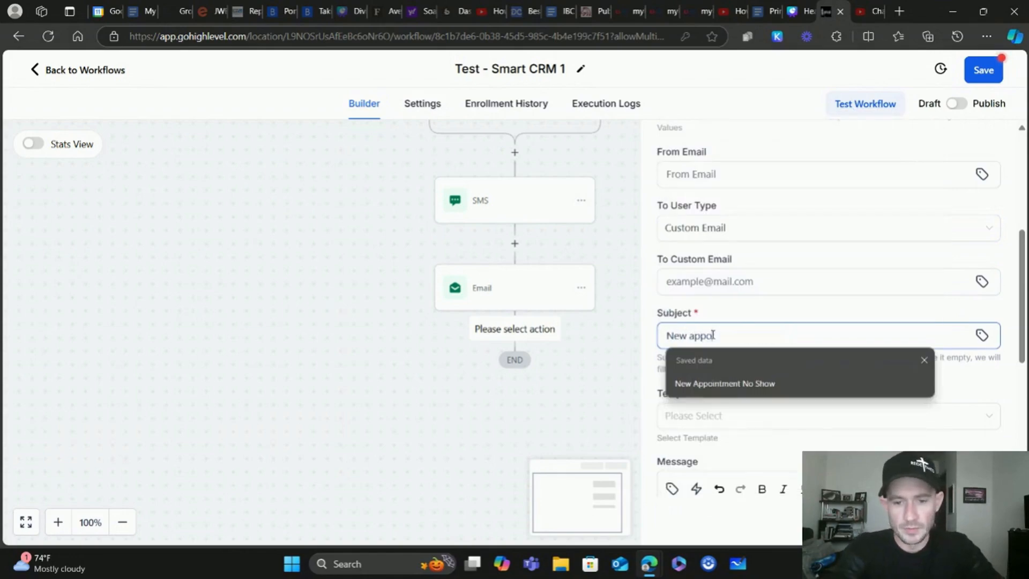
pyautogui.press('Down')
pyautogui.press('Return')
pyautogui.click(832, 374)
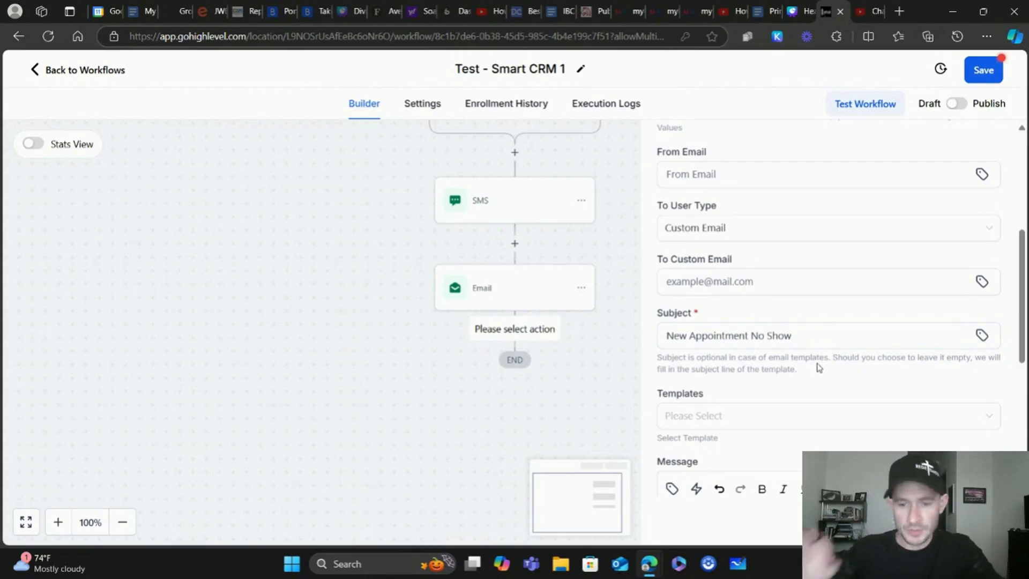
# Step: Begin the internal notification's message with the contact's Full Name custom value
pyautogui.scroll(-5, 815, 359)
pyautogui.click(708, 307)
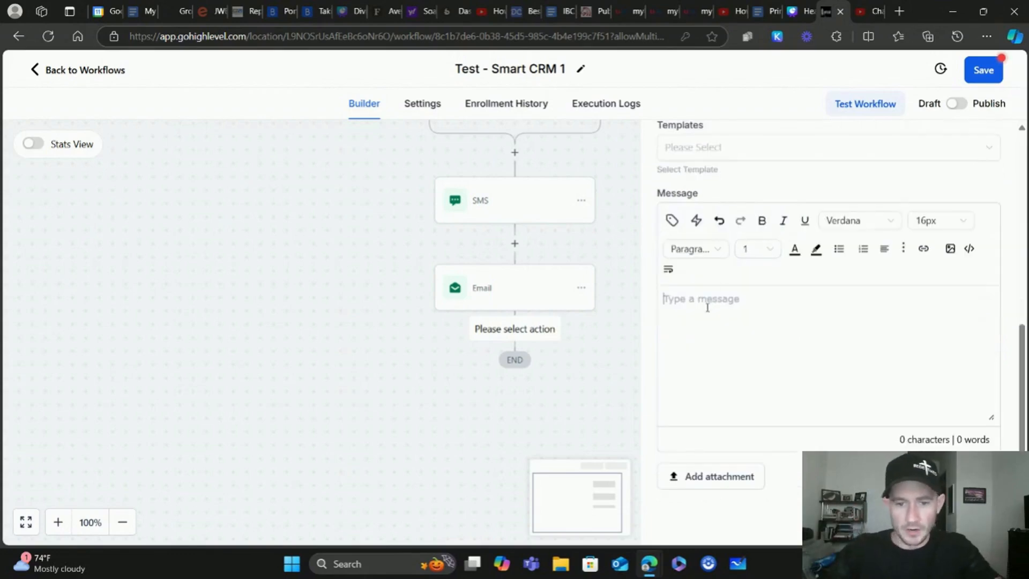
pyautogui.click(673, 224)
pyautogui.click(600, 292)
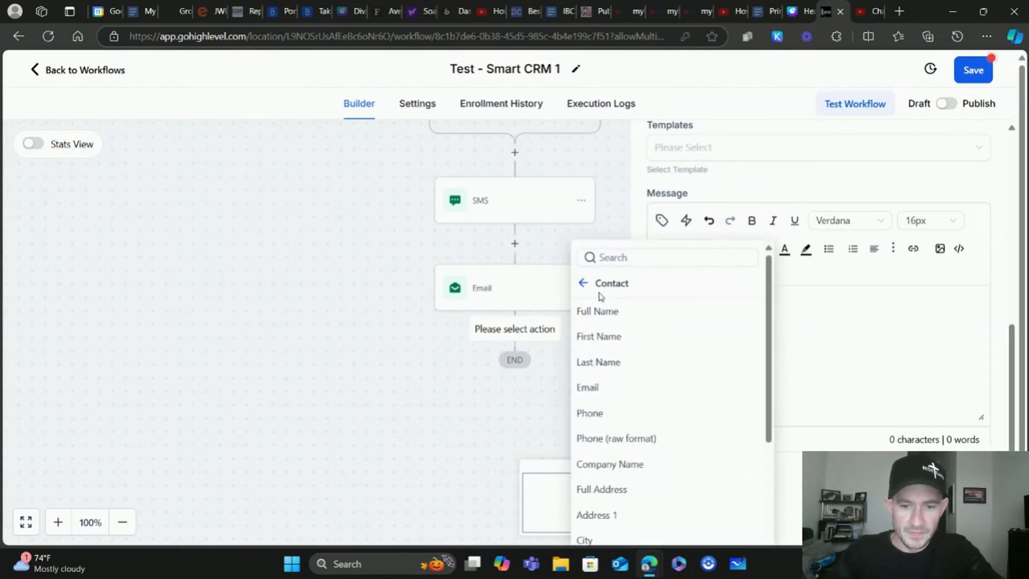
pyautogui.click(599, 313)
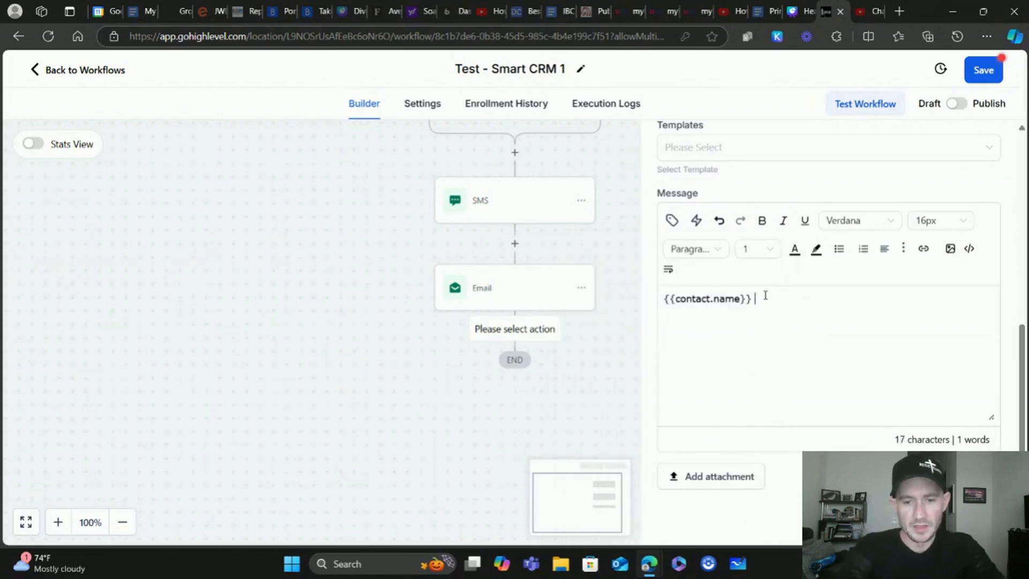
# Step: Continue the notification message with "did not show up for their appointment. Please contact immediately to reschedule them." and start a new paragraph
pyautogui.write('did not show up ')
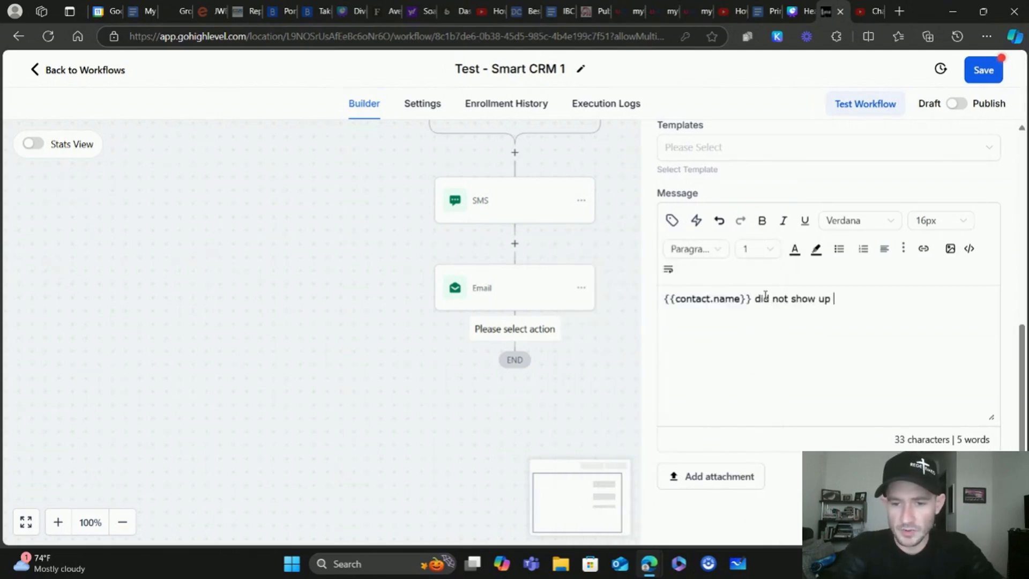
pyautogui.write('for their appointment')
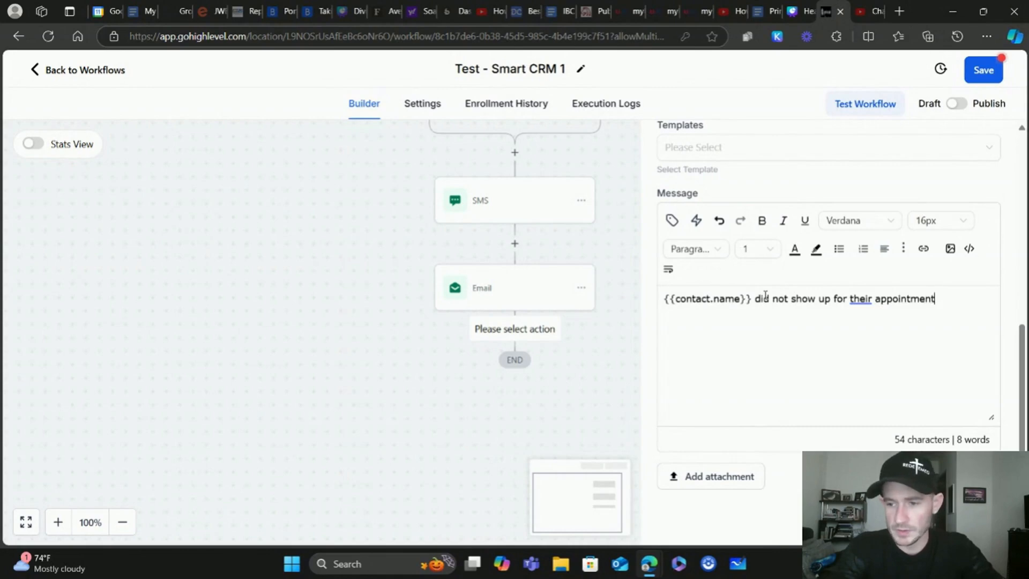
pyautogui.write('. Please contact')
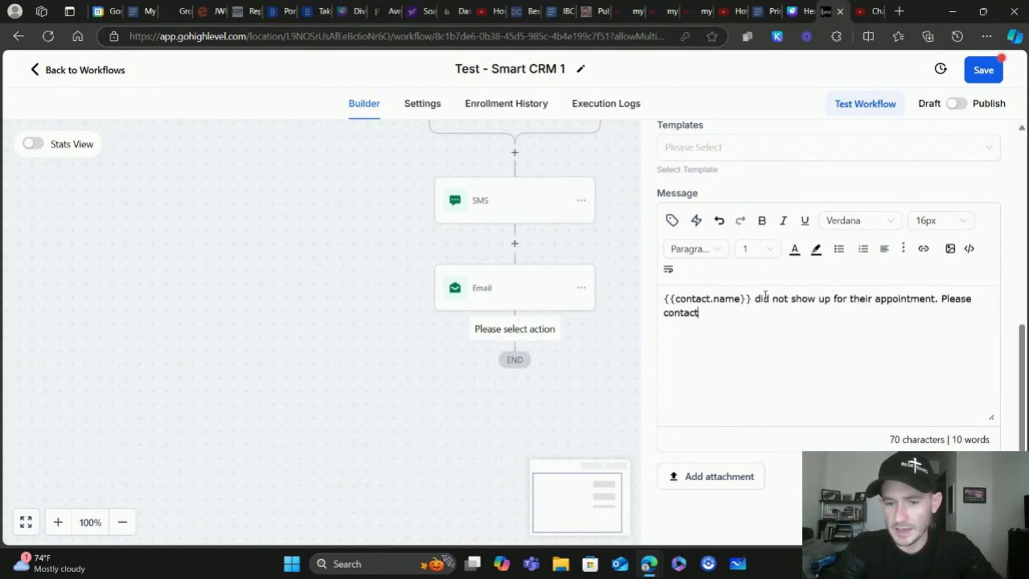
pyautogui.write(' immediately to')
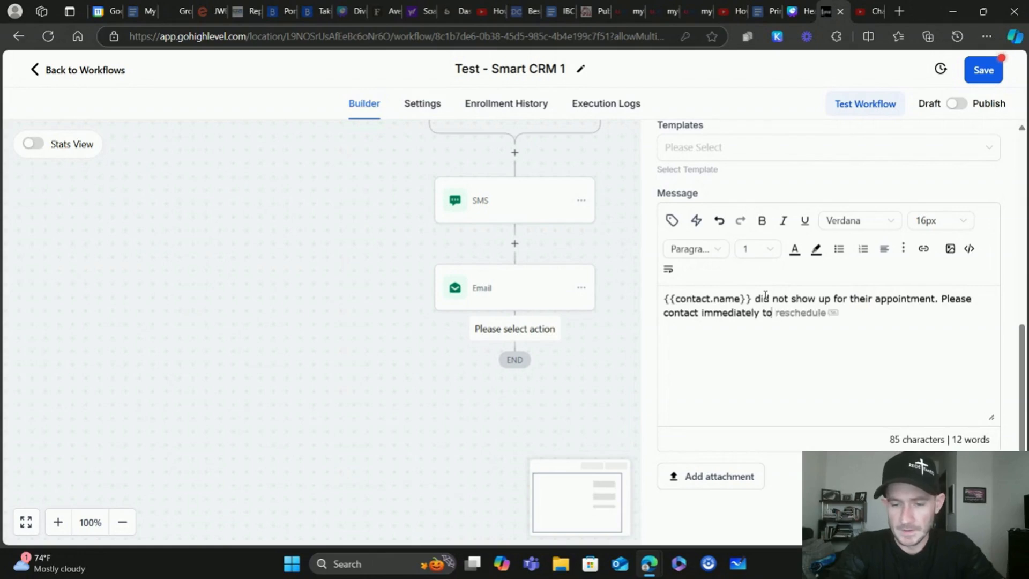
pyautogui.write(' resched')
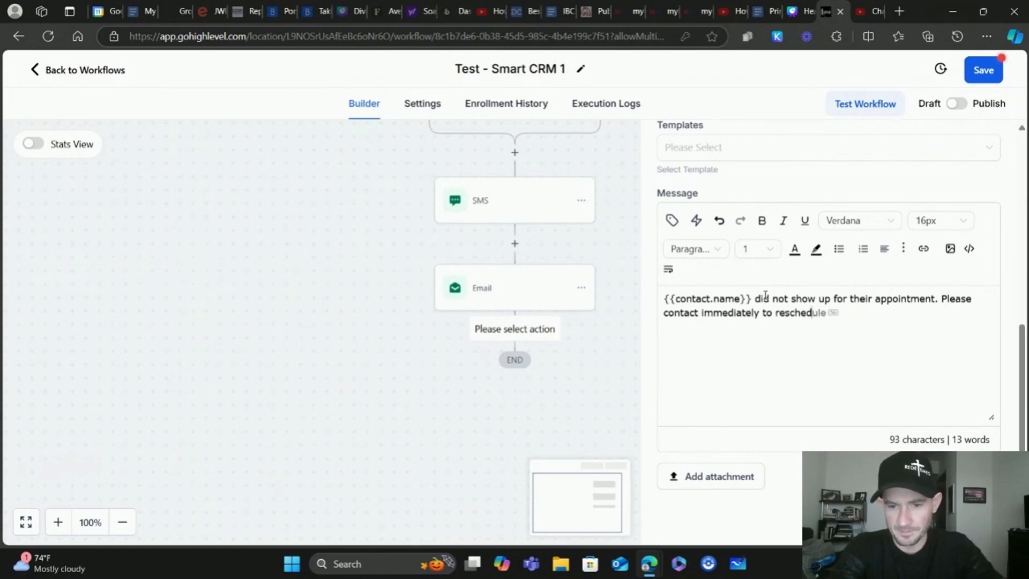
pyautogui.write('ule them.')
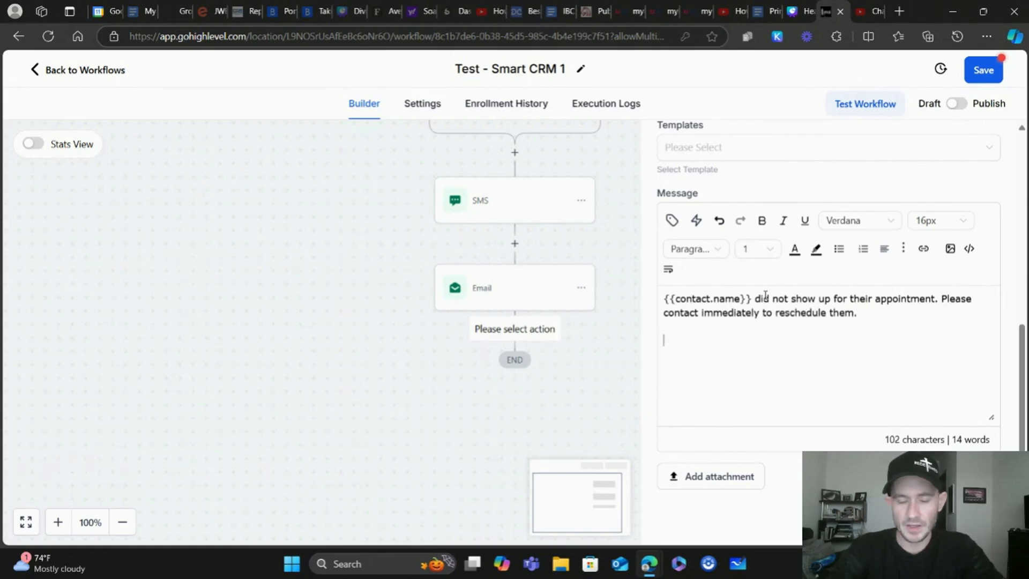
# Step: Add the contact's Email and Phone custom values on separate lines of the notification message and start a new paragraph
pyautogui.click(672, 221)
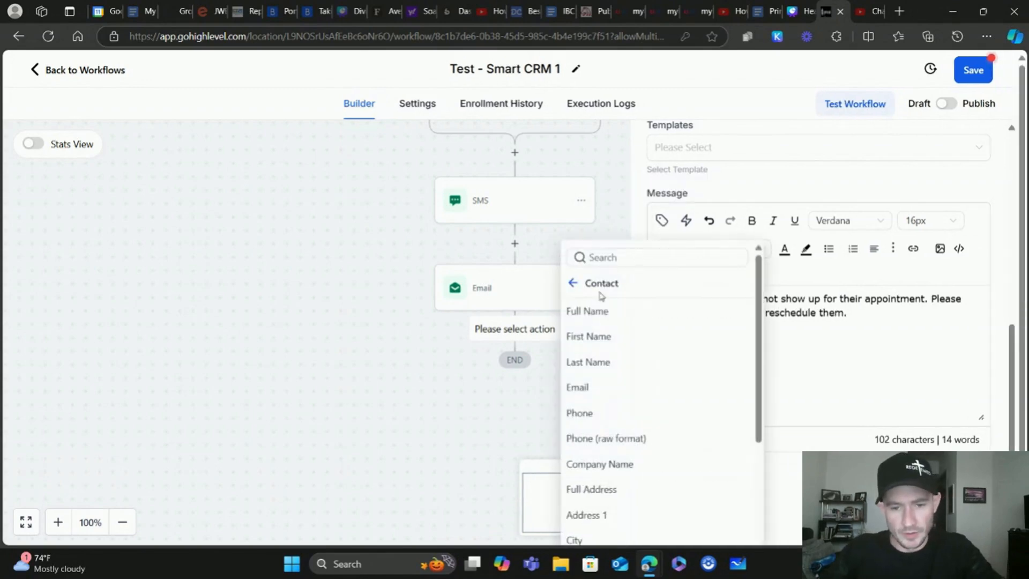
pyautogui.click(580, 388)
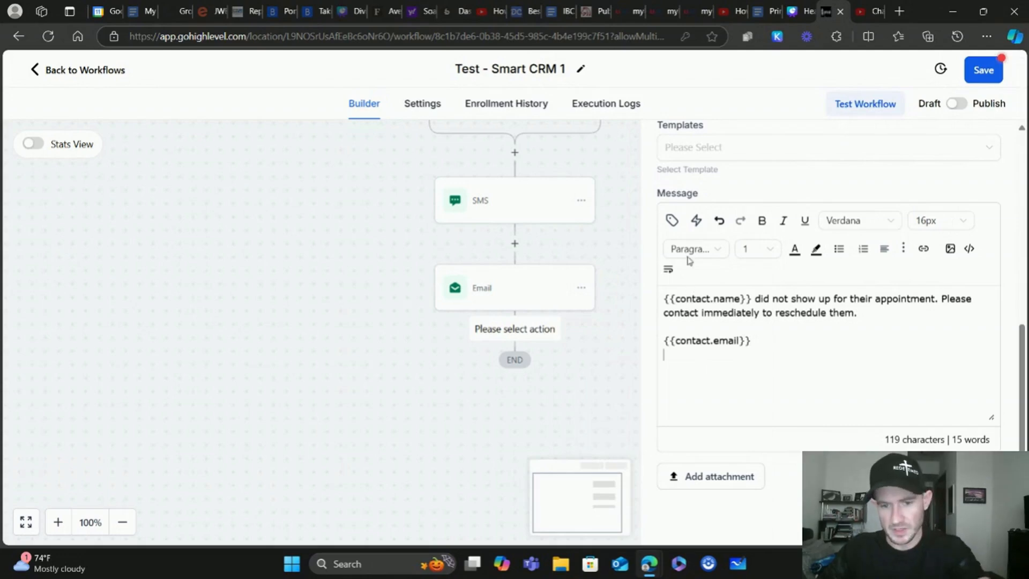
pyautogui.click(672, 220)
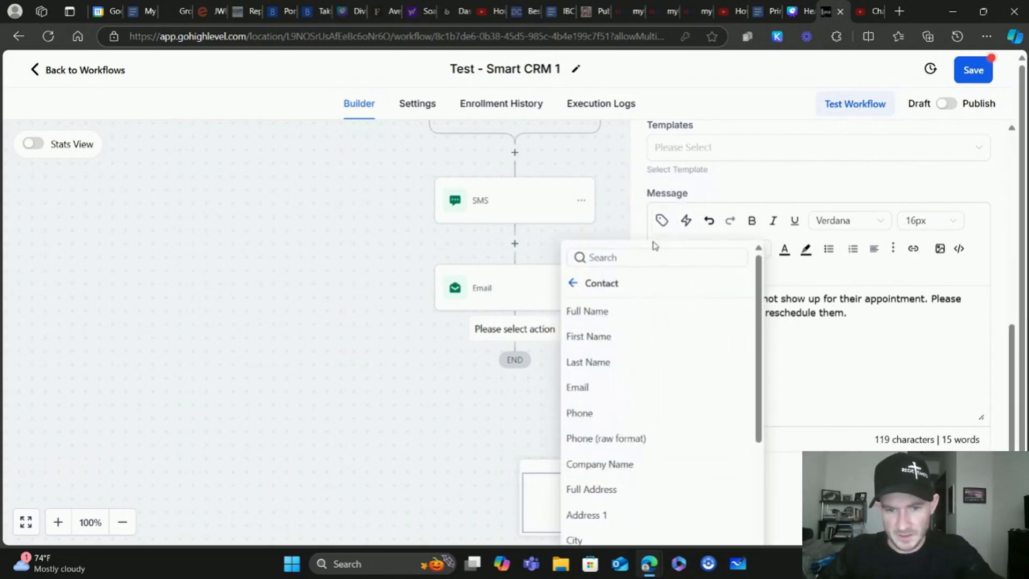
pyautogui.click(580, 412)
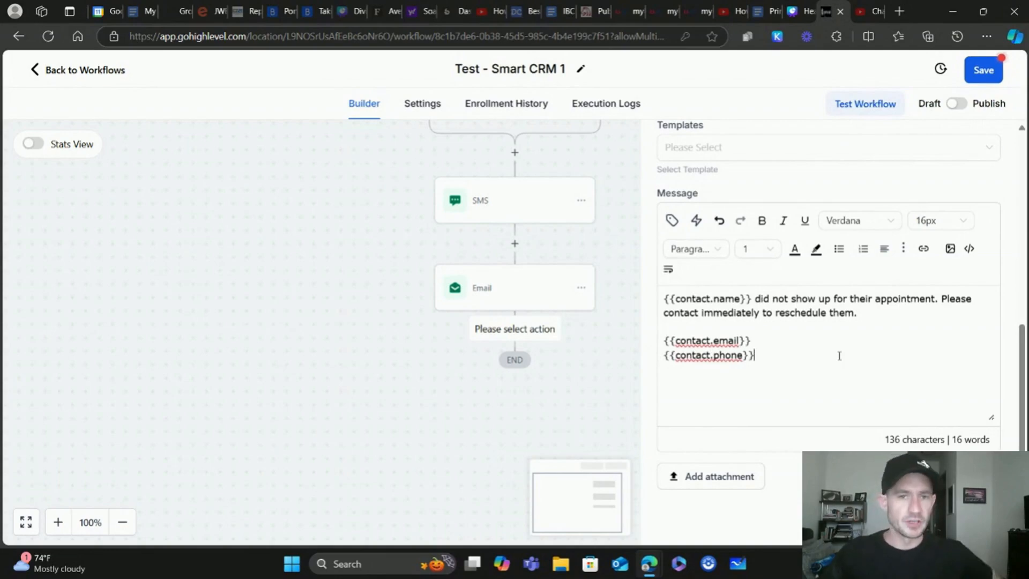
pyautogui.press('Return')
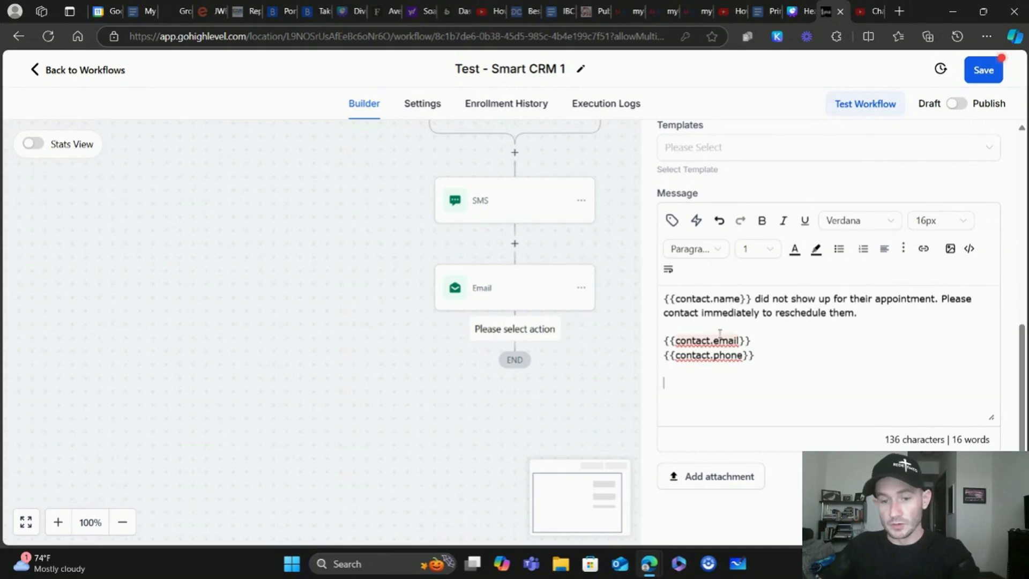
# Step: Insert the appointment's Start Date Time custom value in the notification message and label it "Original appointment:"
pyautogui.click(672, 220)
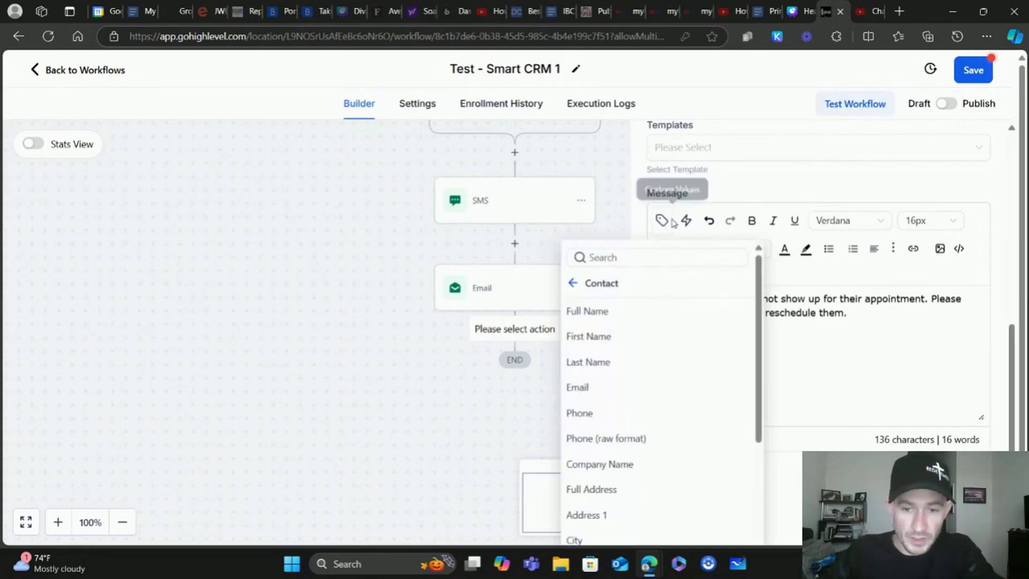
pyautogui.click(573, 283)
pyautogui.click(599, 343)
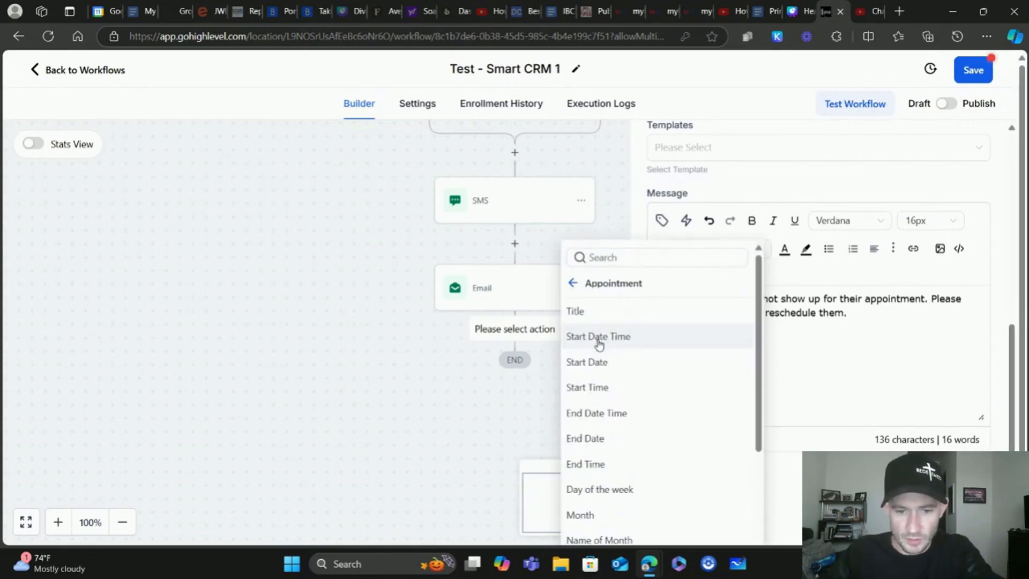
pyautogui.click(625, 336)
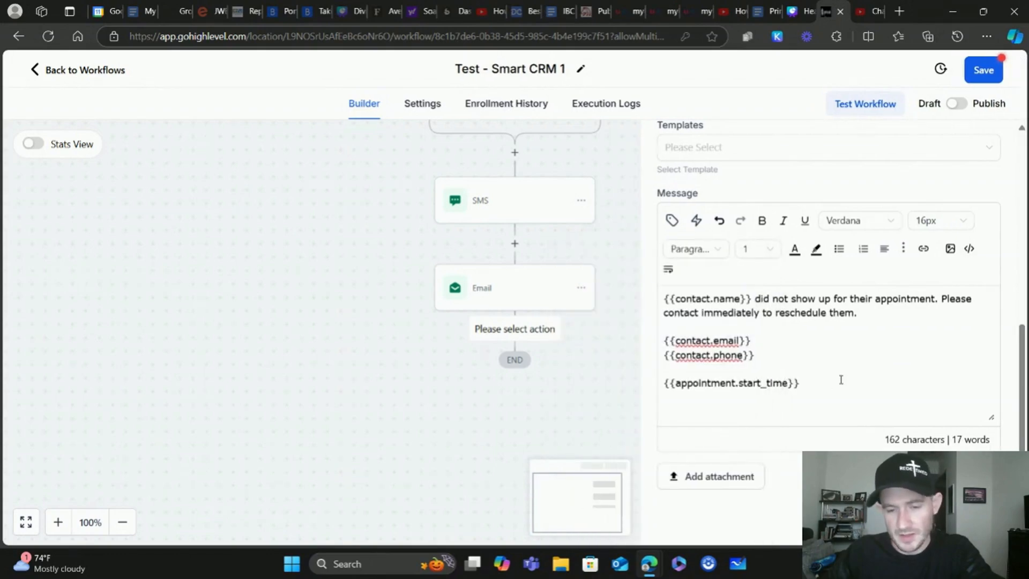
pyautogui.click(667, 382)
pyautogui.write('Origina')
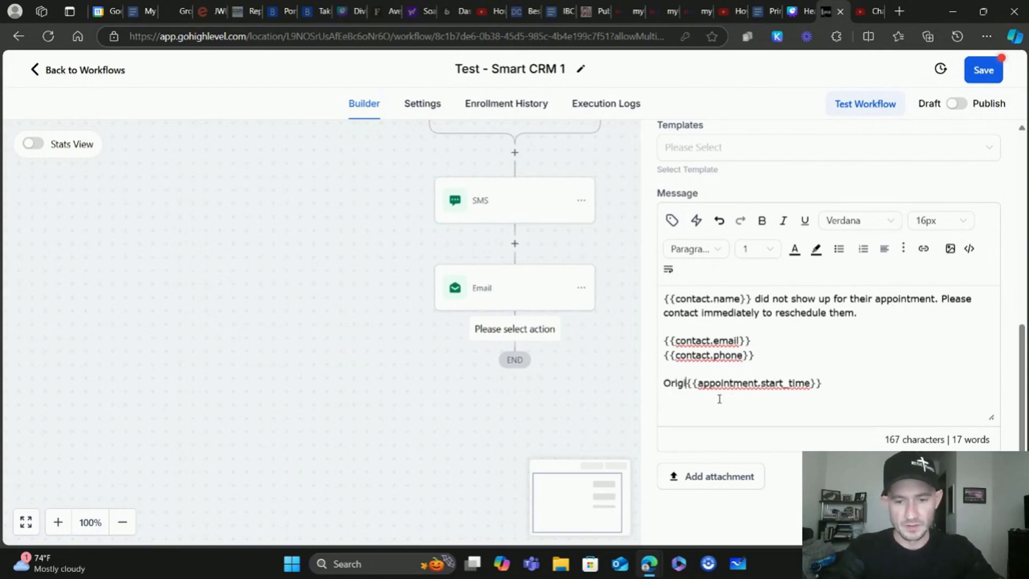
pyautogui.write('l appointment:')
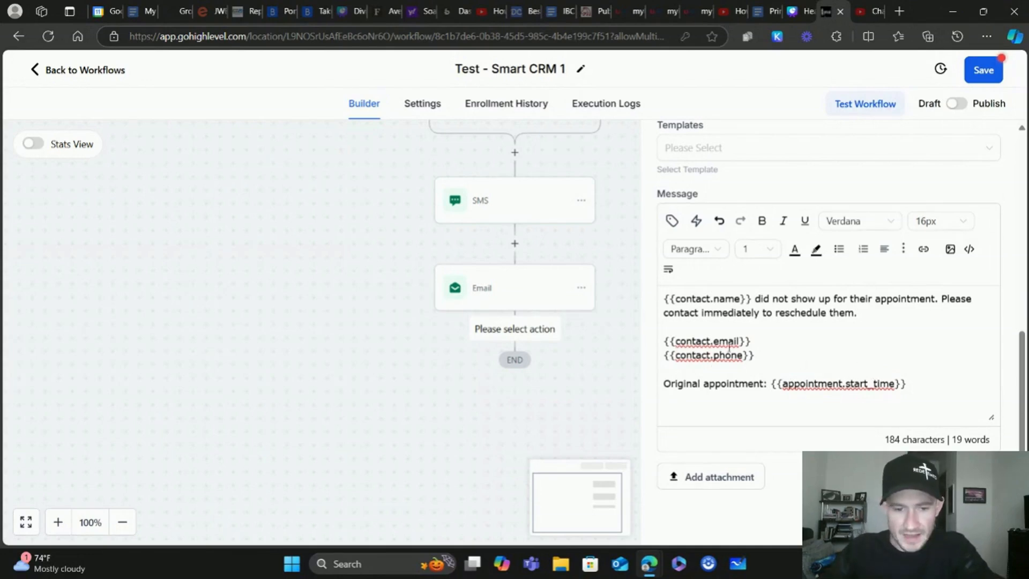
# Step: Review the internal notification's sender and recipient settings, and close the action without saving it
pyautogui.scroll(10, 839, 340)
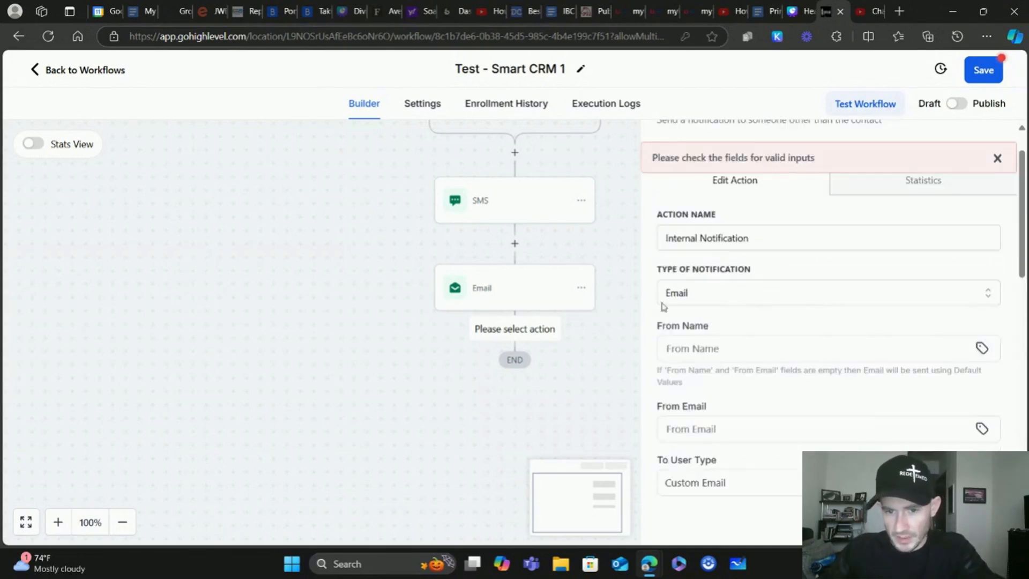
pyautogui.scroll(-6, 769, 457)
pyautogui.press('Escape')
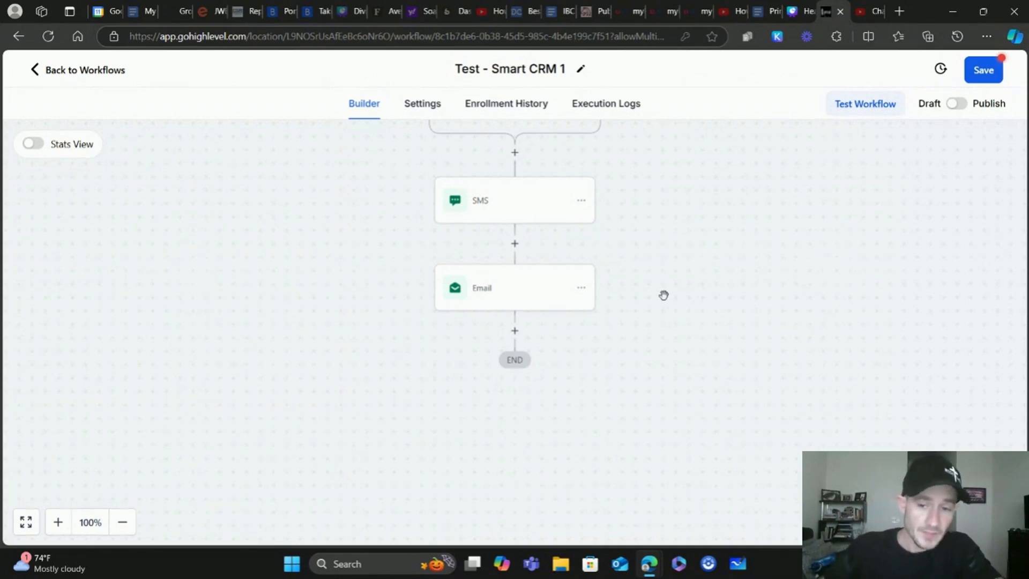
pyautogui.click(516, 330)
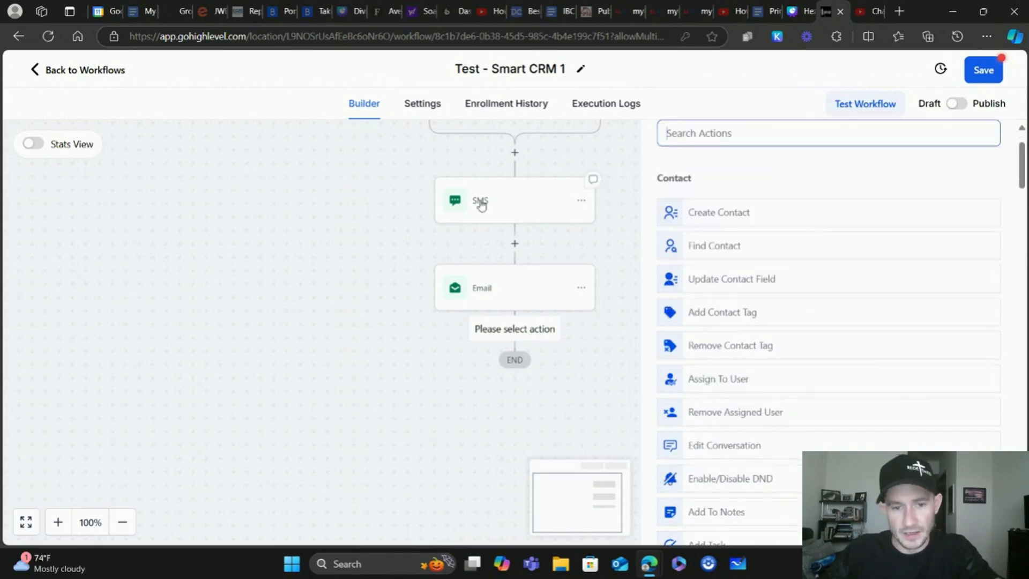
pyautogui.click(352, 220)
pyautogui.scroll(3, 506, 242)
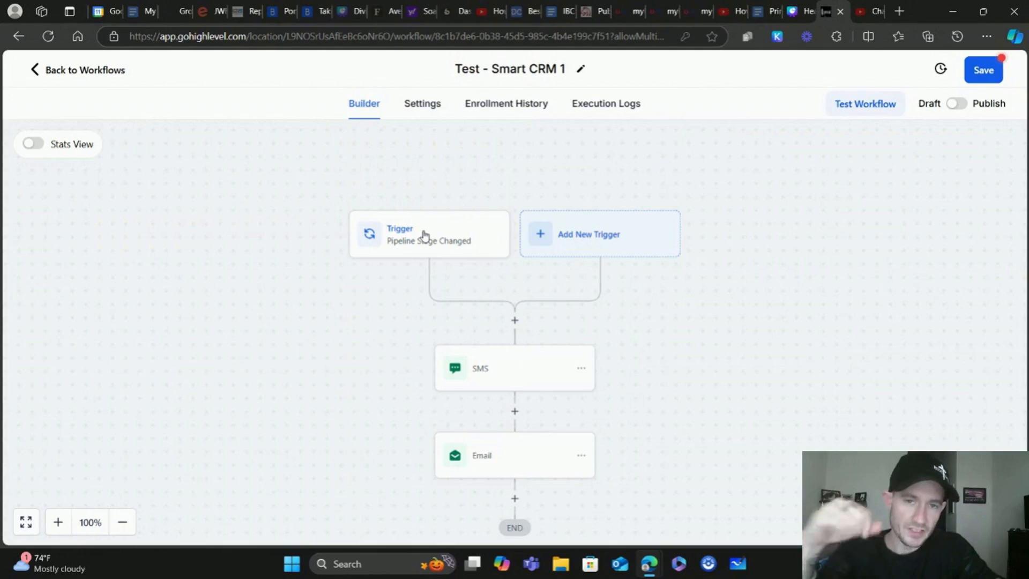
pyautogui.scroll(-3, 583, 306)
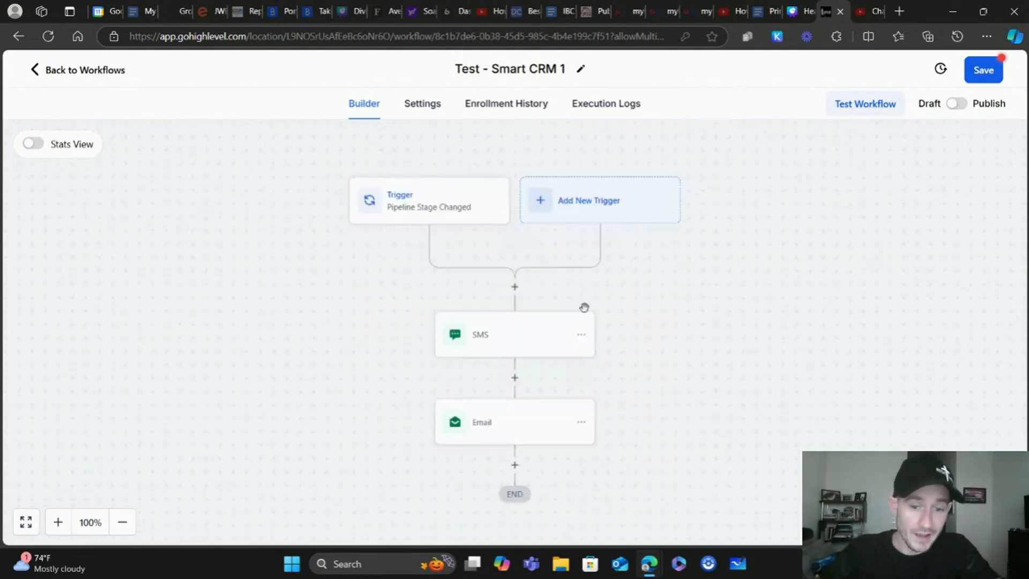
# Step: Search the workflow actions for "conver", view the Conversation AI action's settings, and close them without adding the action
pyautogui.click(706, 202)
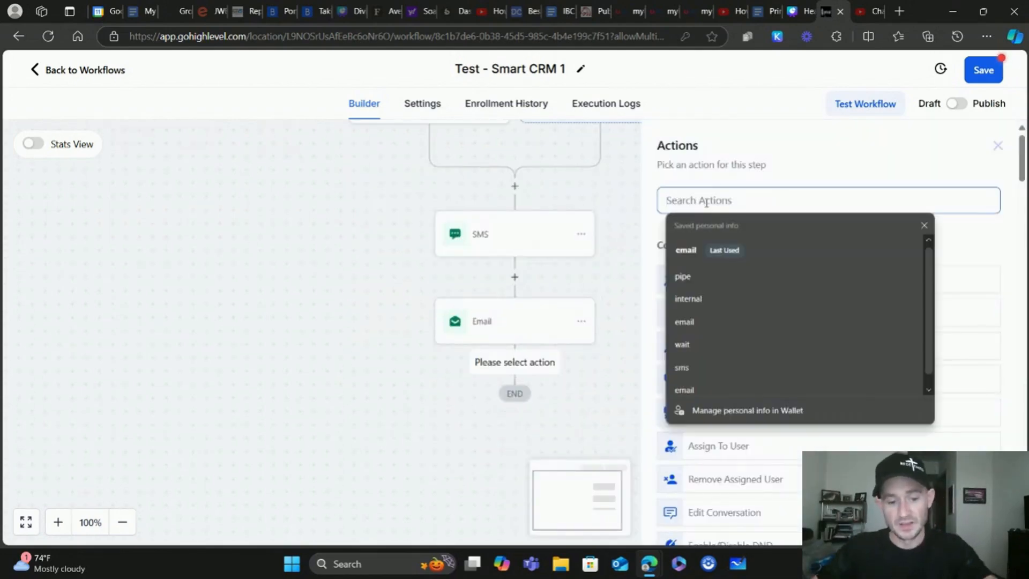
pyautogui.write('conv')
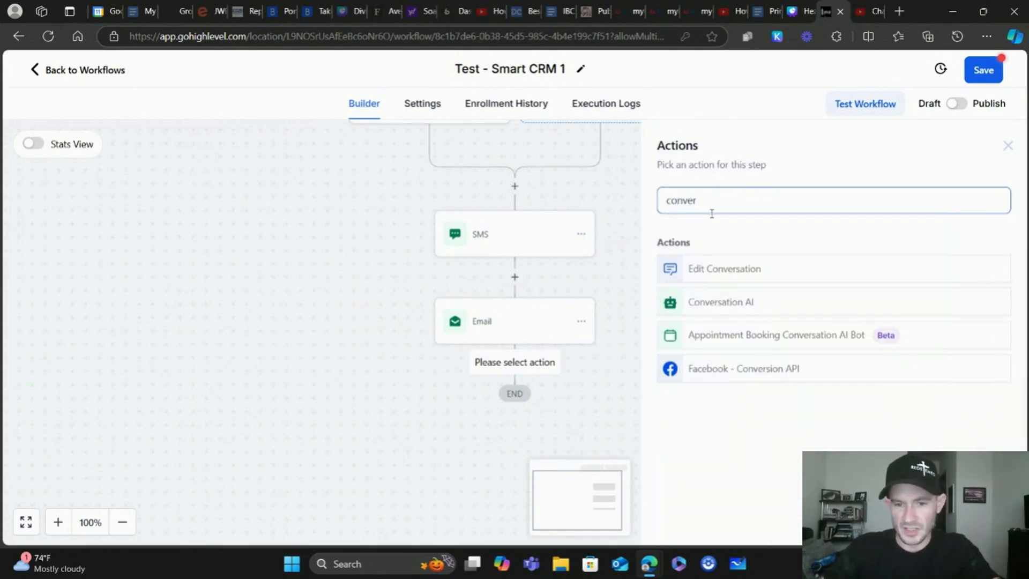
pyautogui.write('er')
pyautogui.click(706, 304)
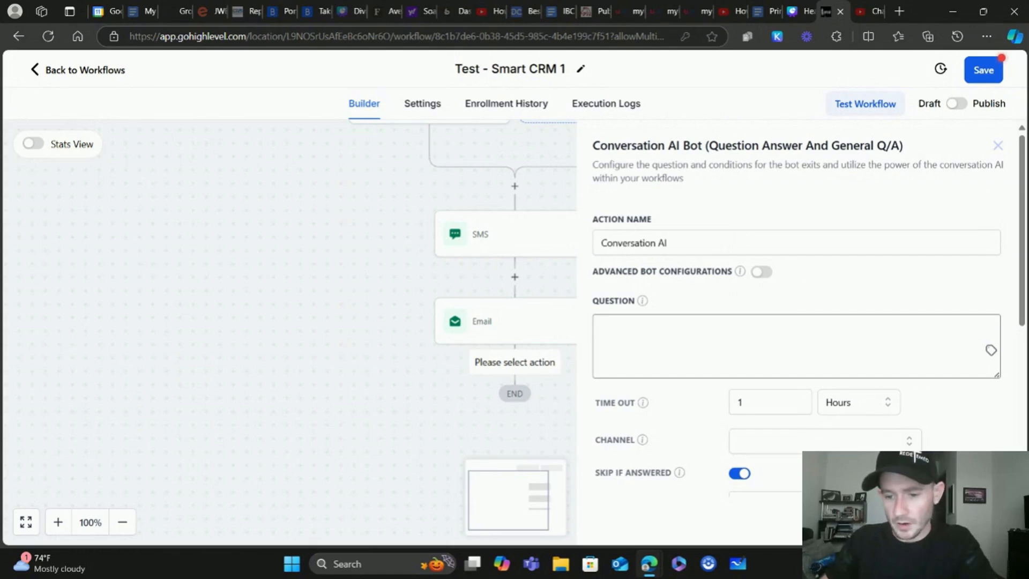
pyautogui.click(998, 146)
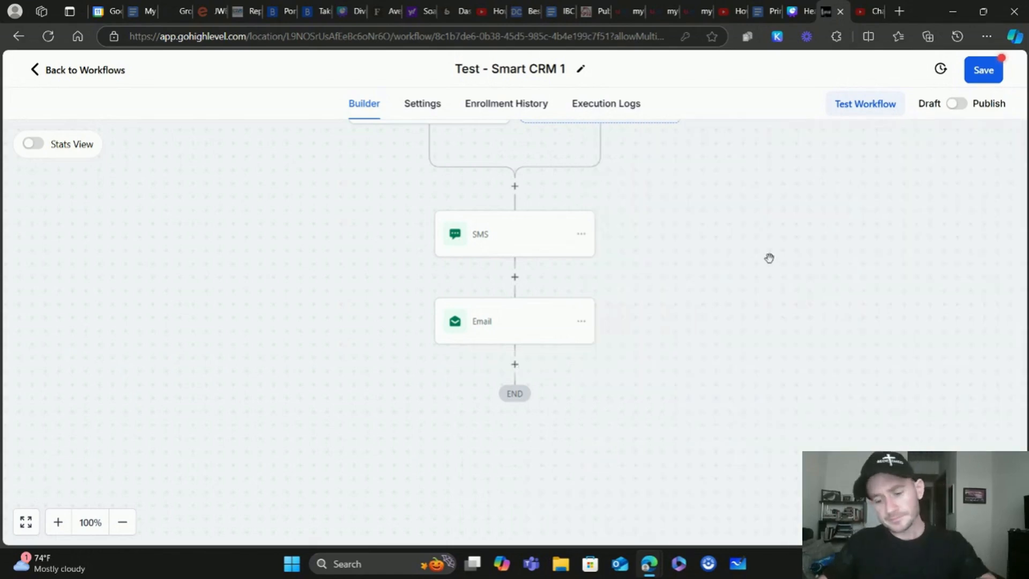